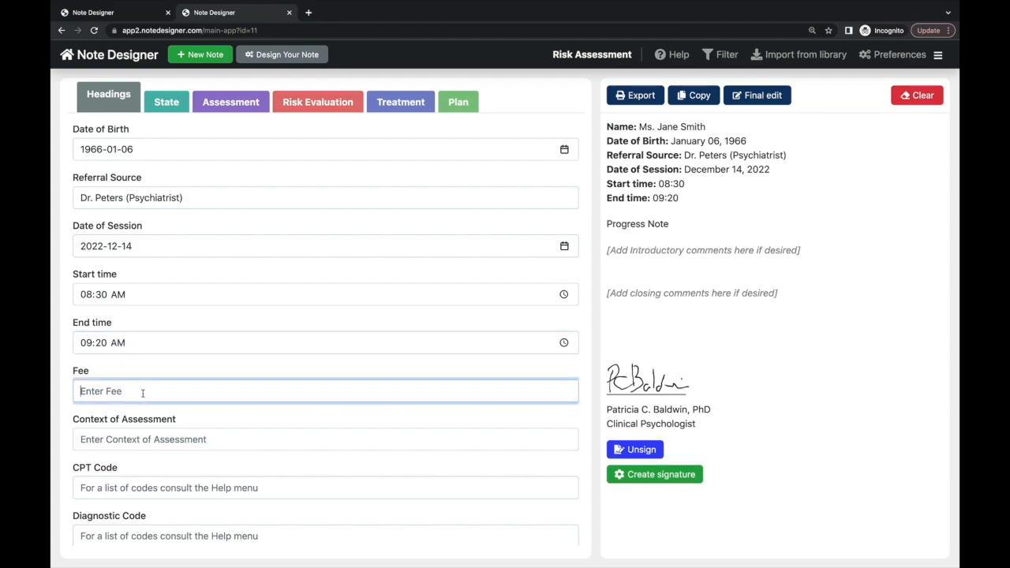
- Scroll down the Headings form to reach the remaining heading fields
scroll(150, 355, "down", 1)
- Enter 'As part of a request for full risk assessment' as the context of assessment
left_click(151, 375)
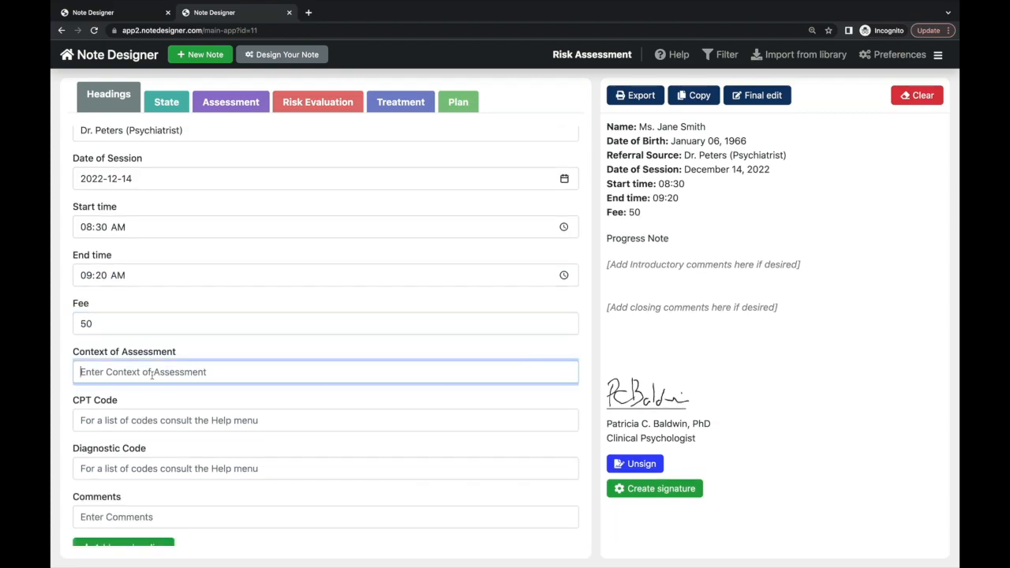
type("A")
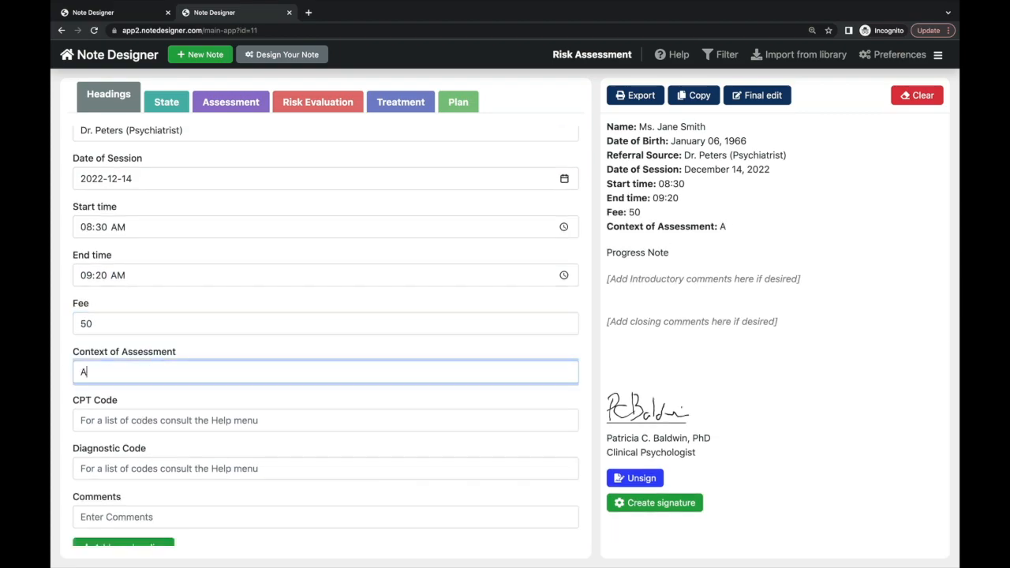
type("s part of a reques")
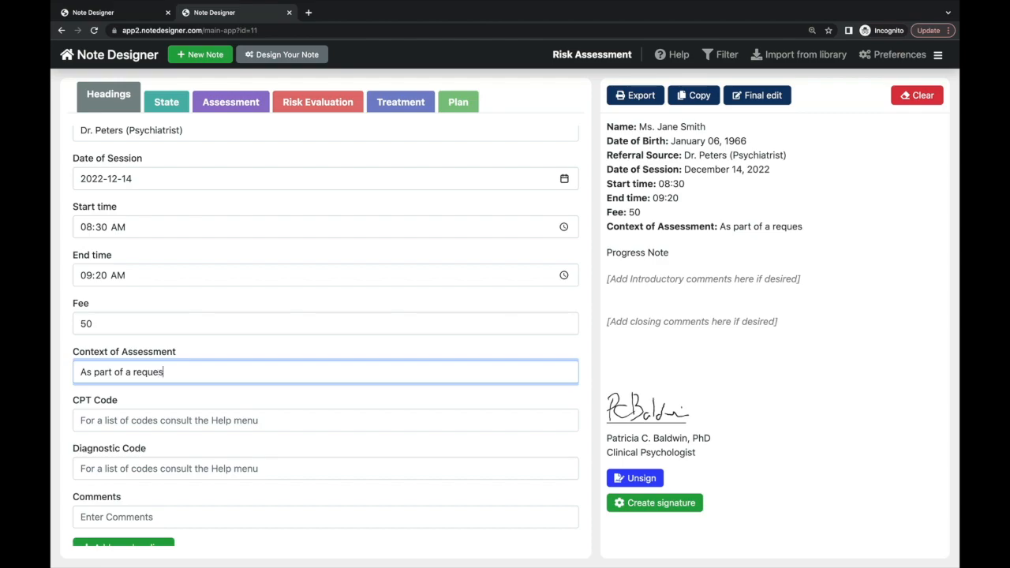
type("t for full risk asse")
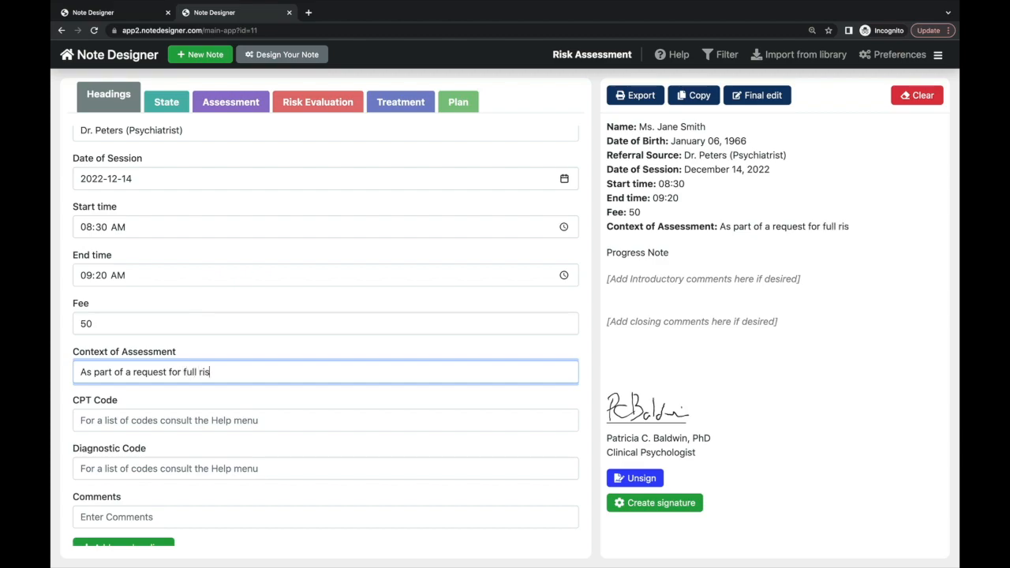
type("ssment")
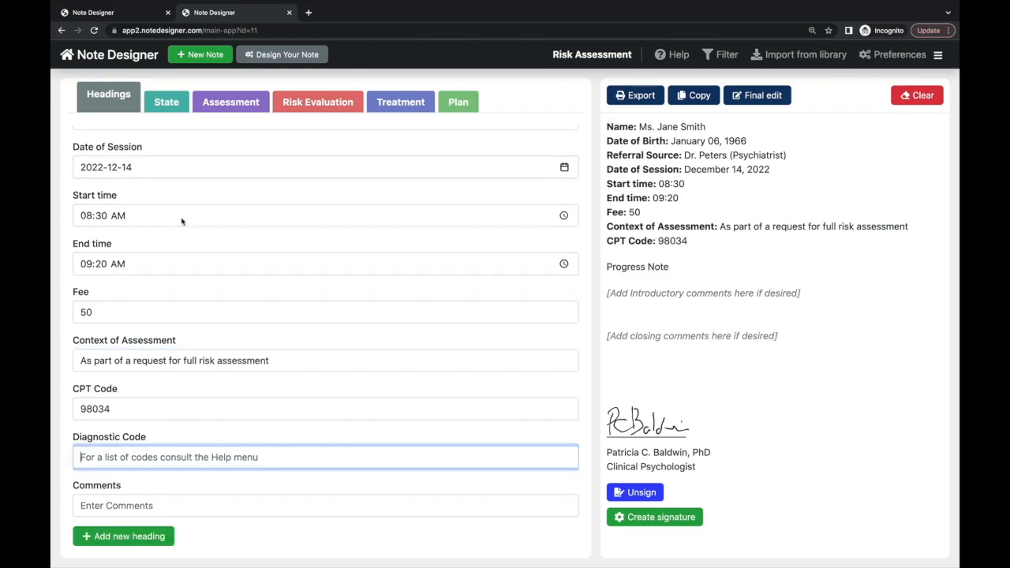
left_click(165, 107)
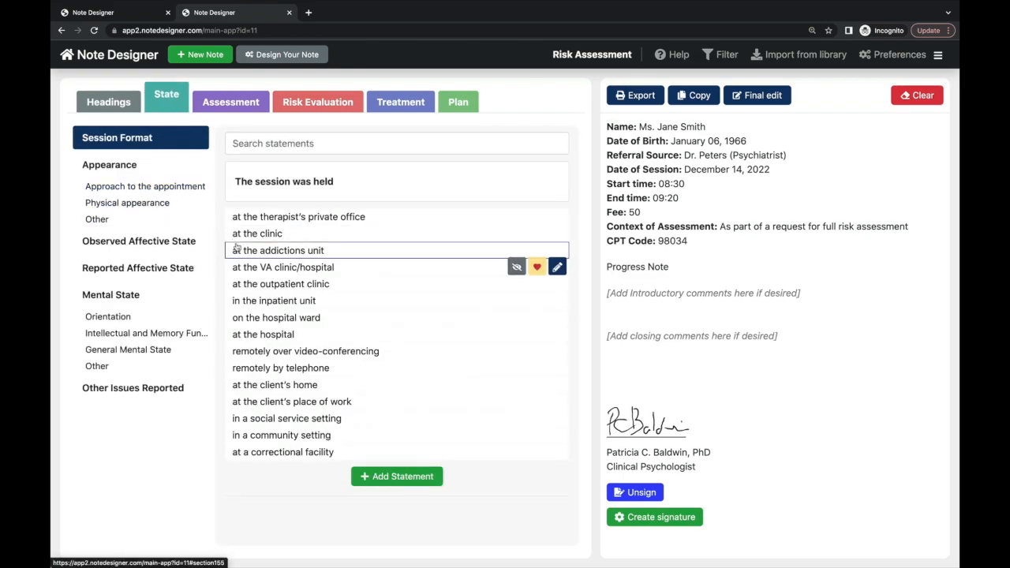
- Record an outpatient clinic session where the client arrived early and entered anxious
left_click(259, 286)
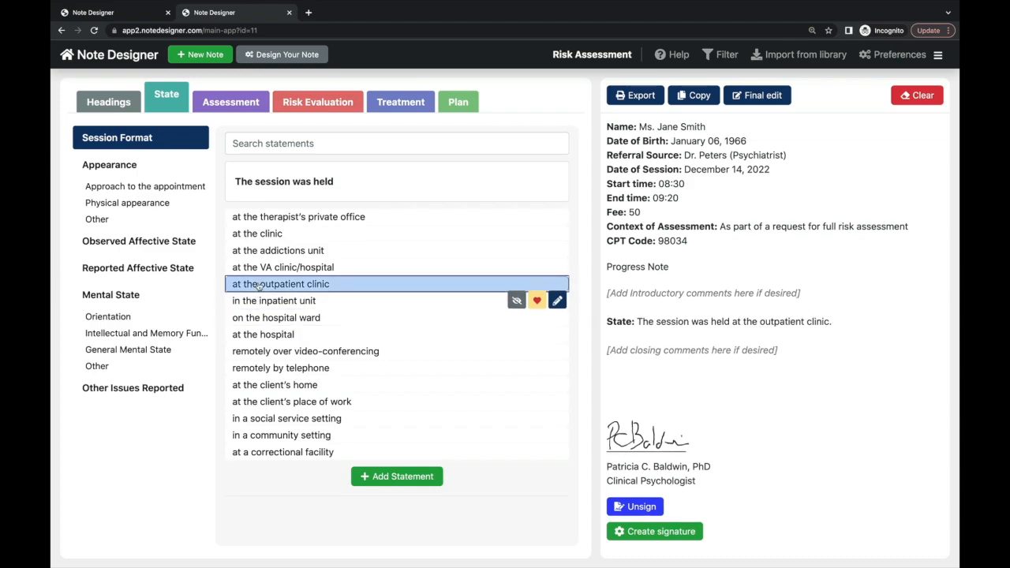
left_click(171, 188)
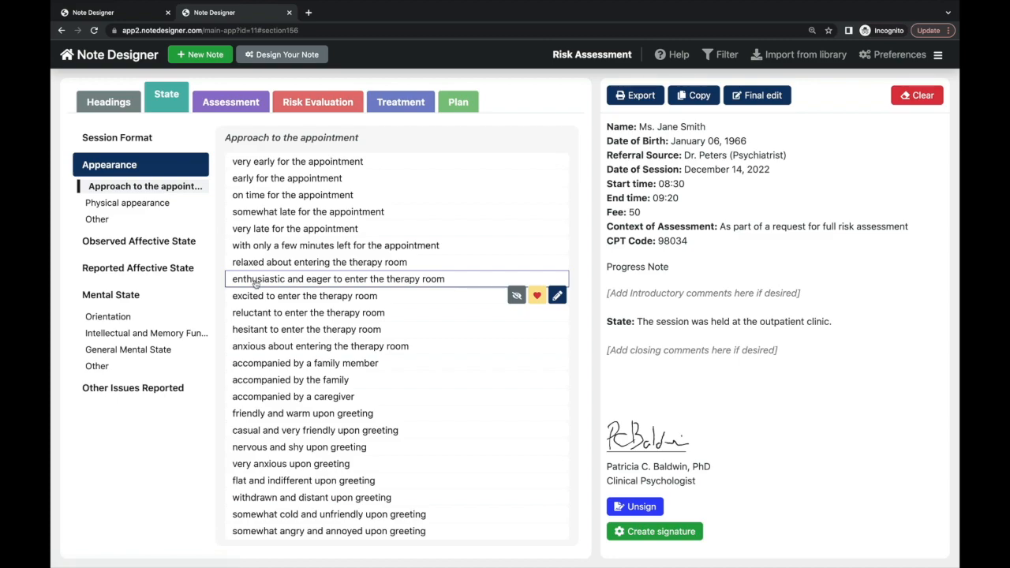
left_click(271, 180)
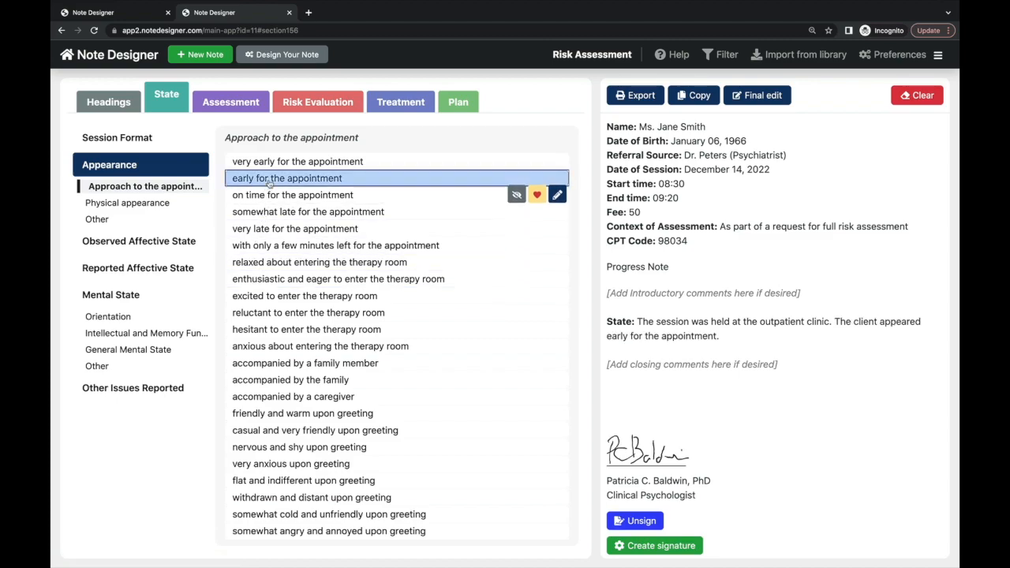
left_click(284, 347)
- Describe observed affect as hopeless and anxious, with reported anger–sadness fluctuations
left_click(167, 244)
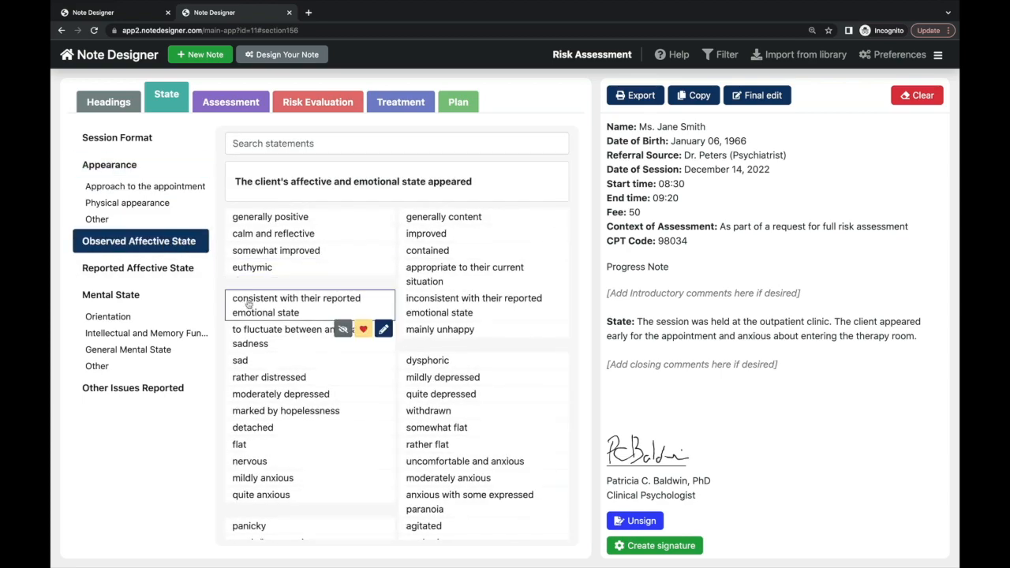
left_click(264, 412)
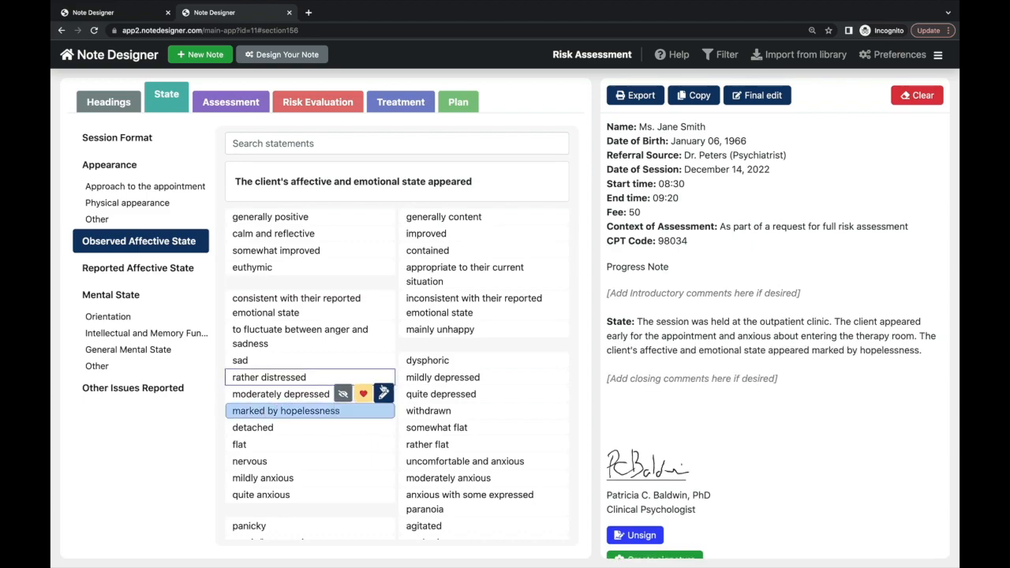
left_click(419, 378)
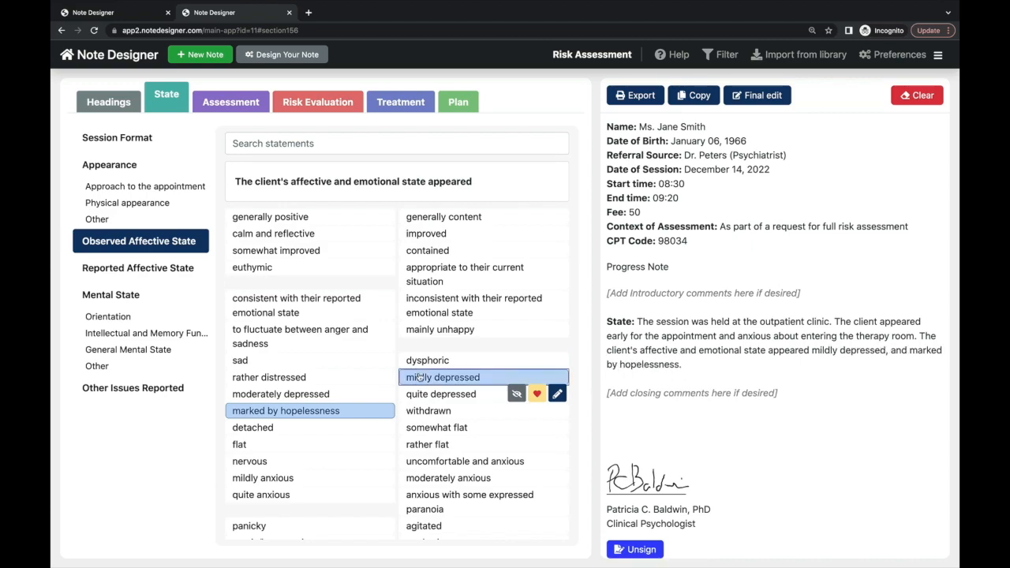
left_click(420, 378)
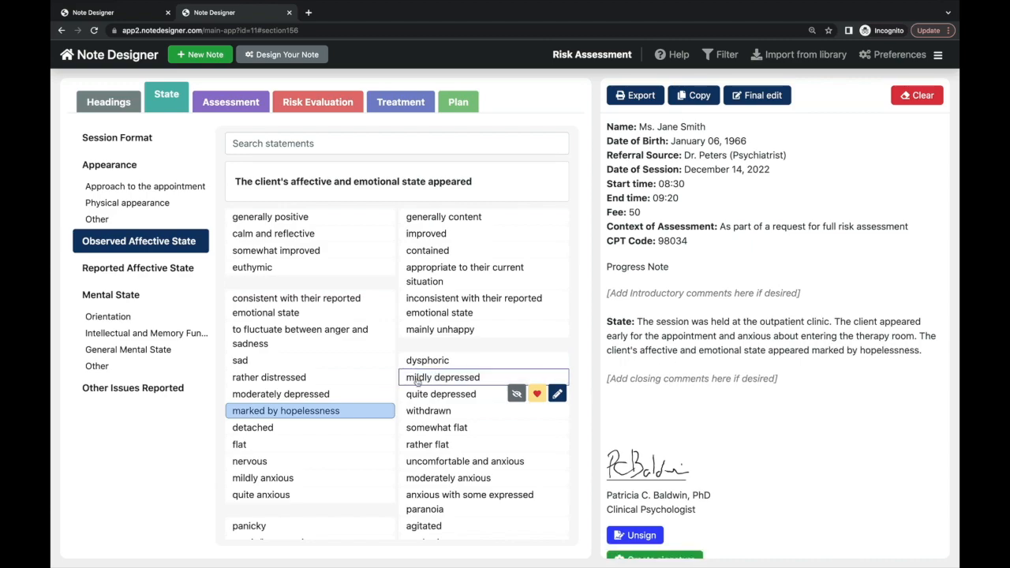
left_click(415, 465)
left_click(131, 270)
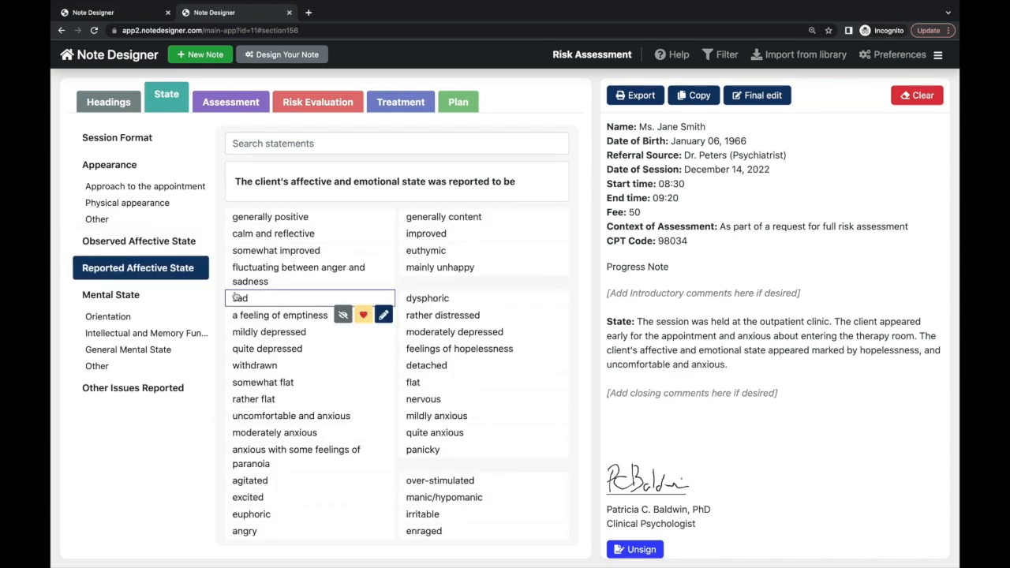
left_click(245, 287)
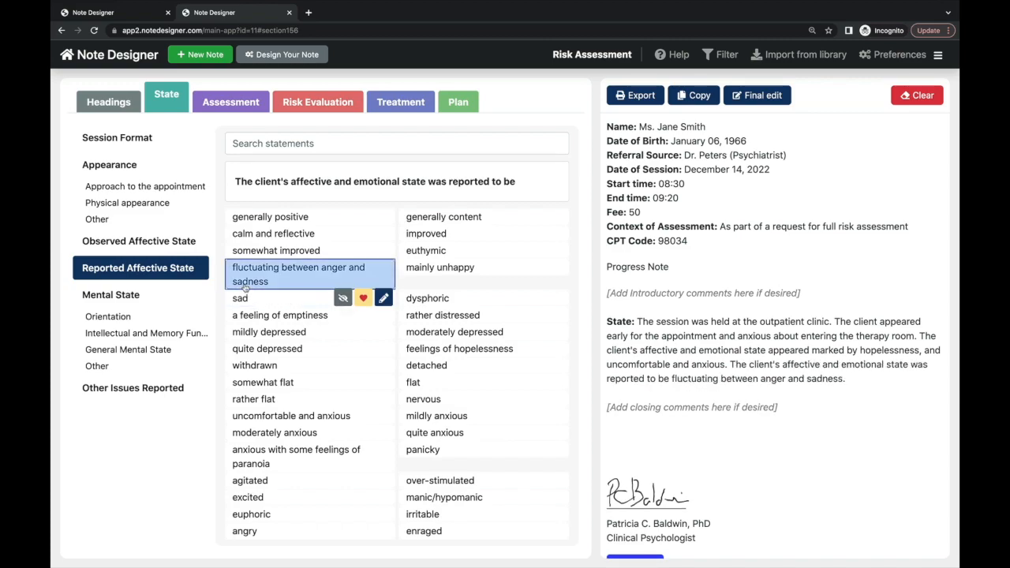
- Add disorientation and visuospatial deficits under Orientation
left_click(143, 316)
left_click(252, 297)
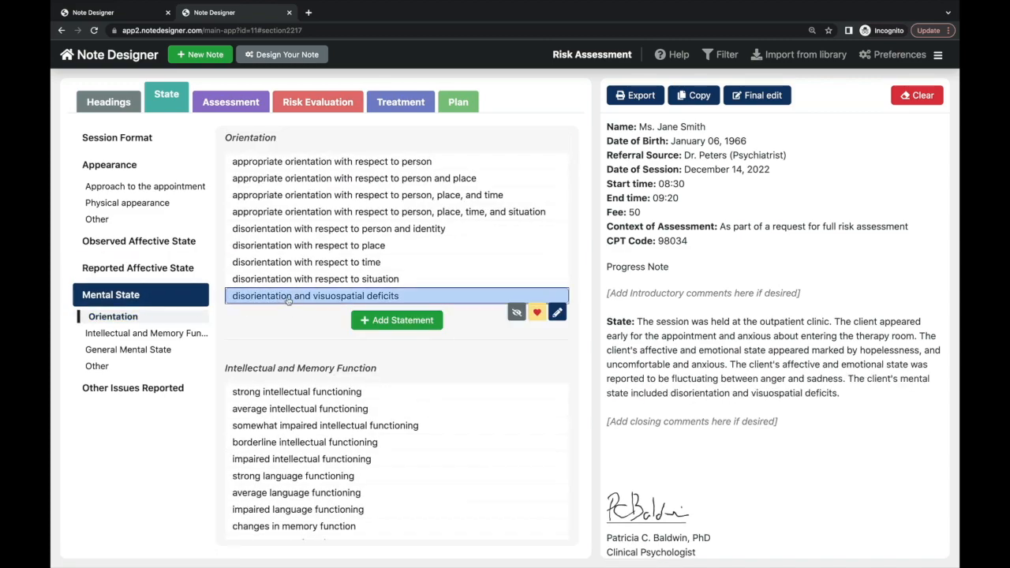
left_click(177, 390)
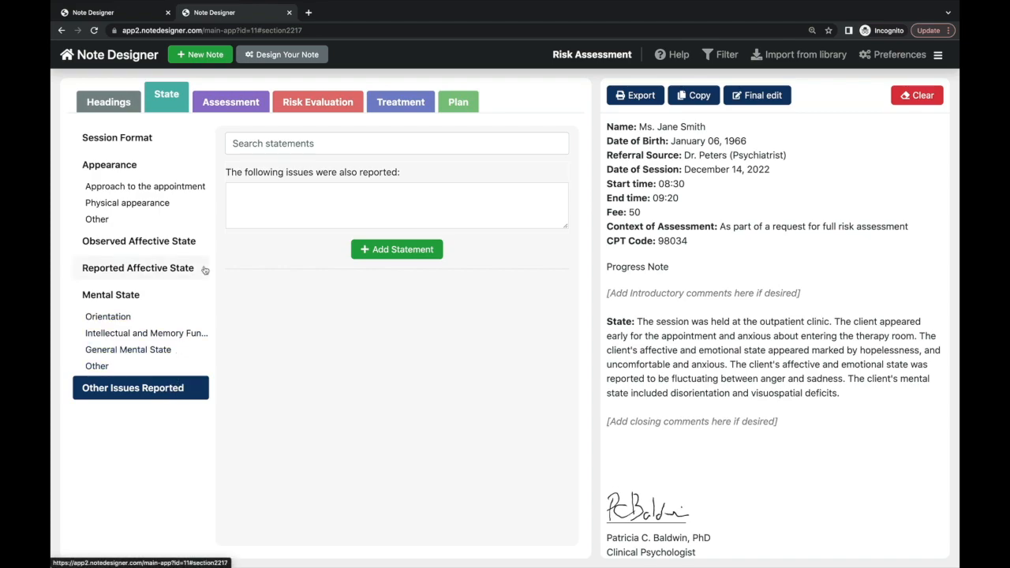
left_click(231, 105)
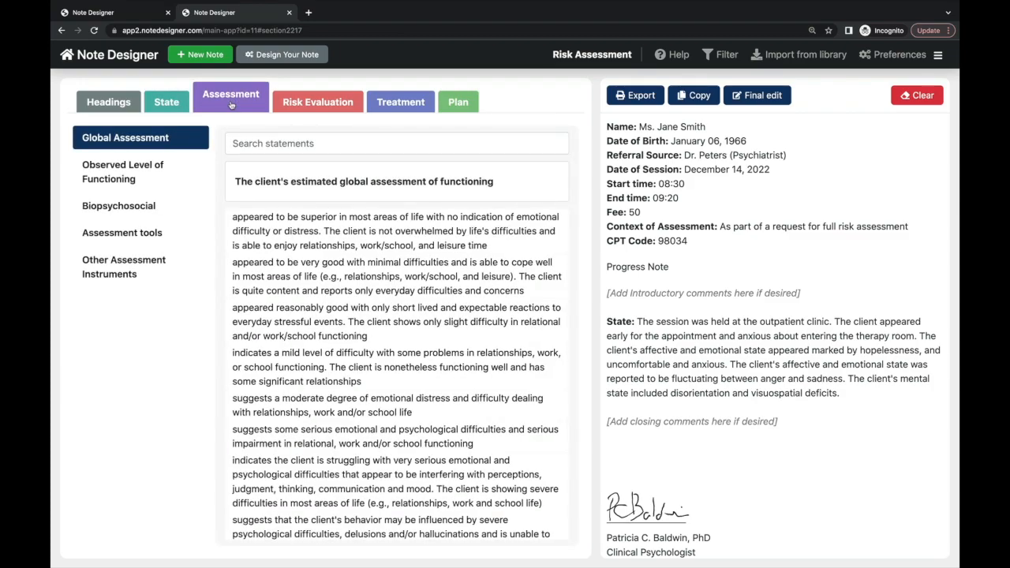
- Add severe psychological difficulties as global assessment and rate self-care difficulty severe
scroll(269, 389, "down", 3)
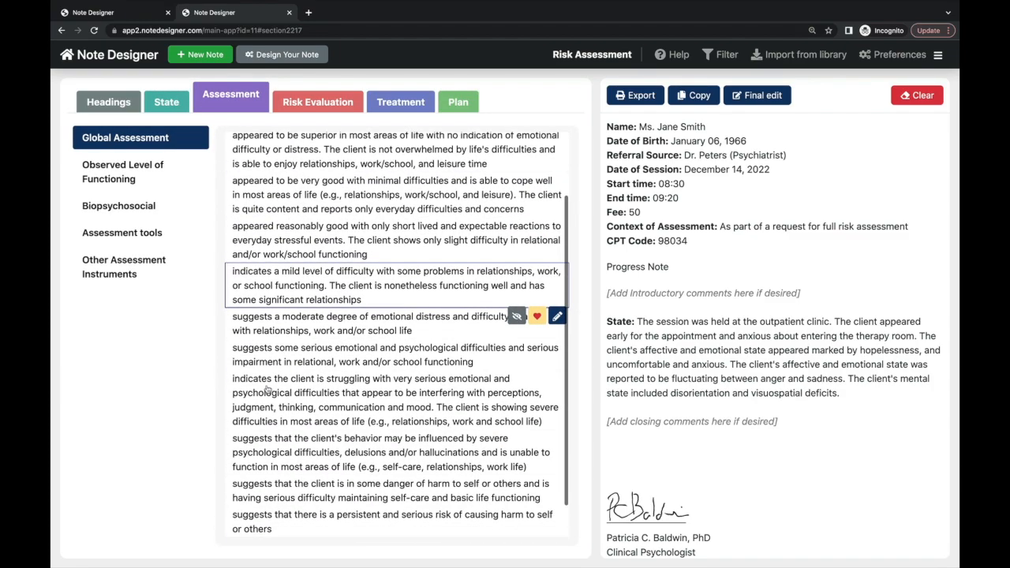
scroll(269, 389, "down", 1)
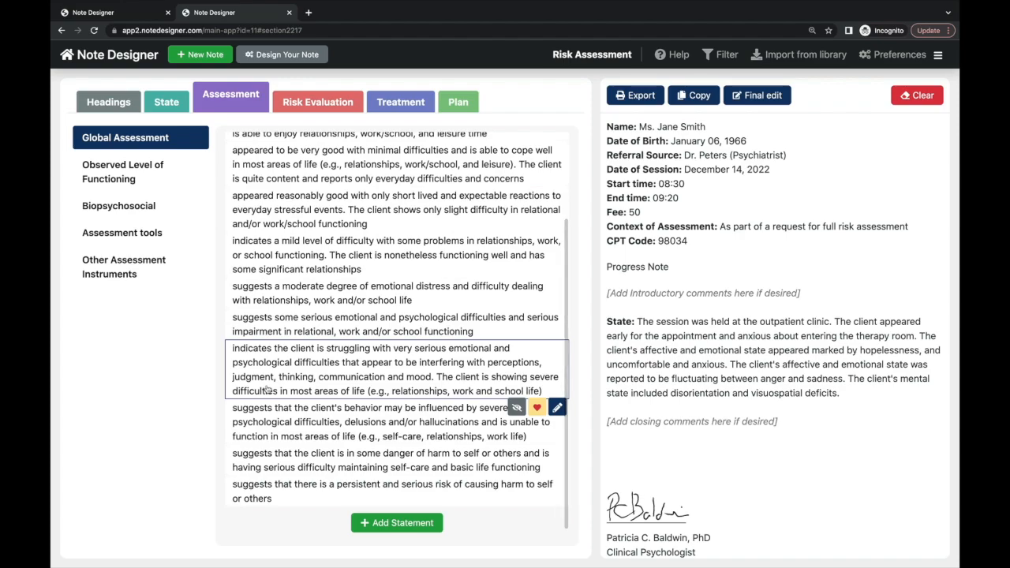
left_click(267, 409)
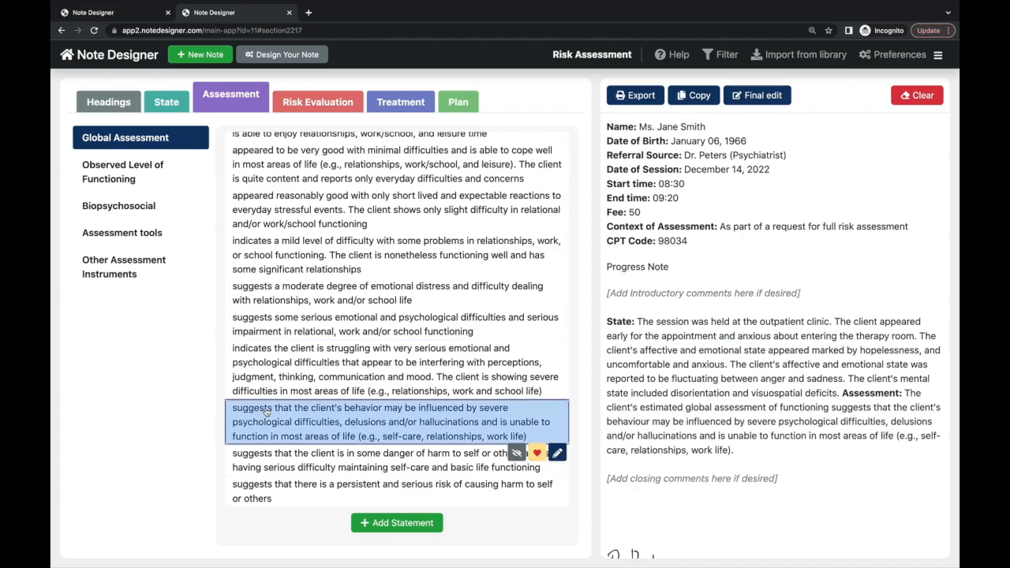
left_click(145, 175)
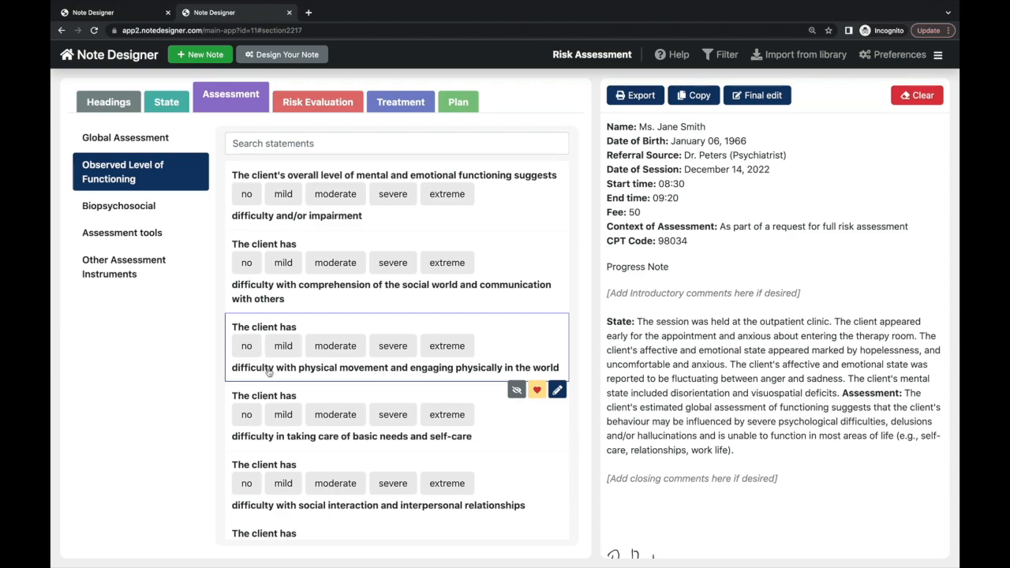
left_click(382, 417)
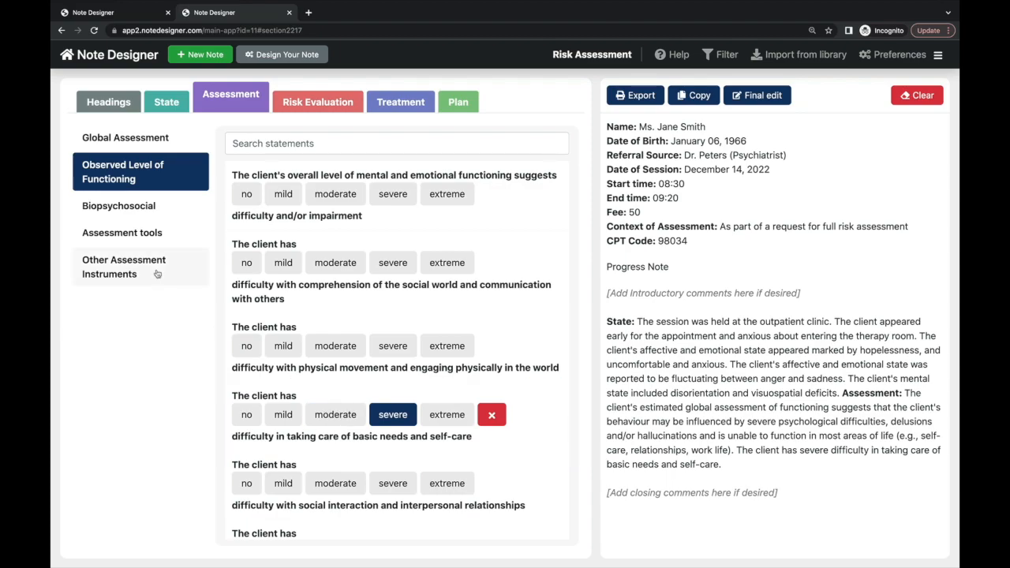
- Record risk assessed with mood rating scales and a suicide assessment interview
left_click(145, 237)
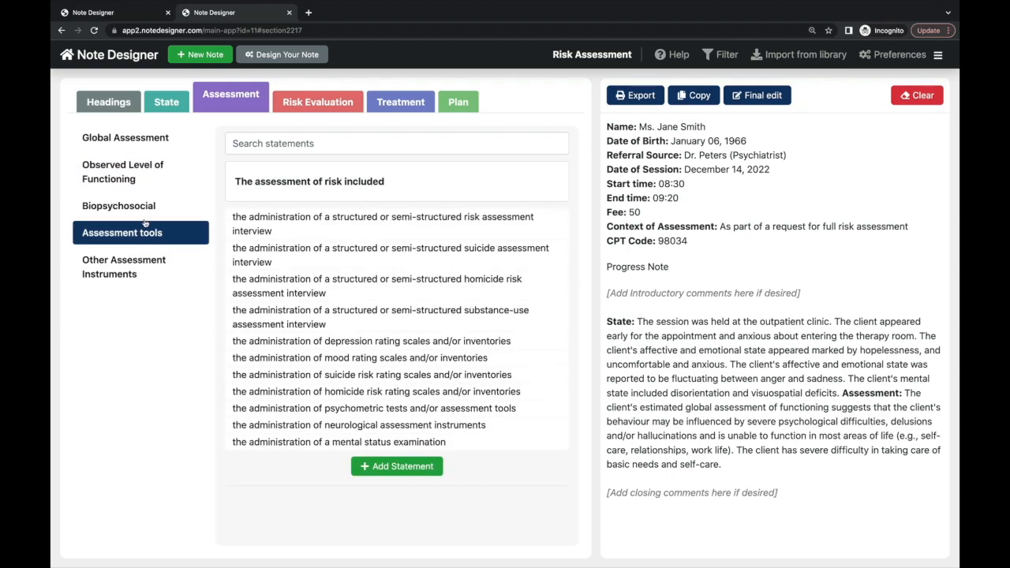
left_click(145, 207)
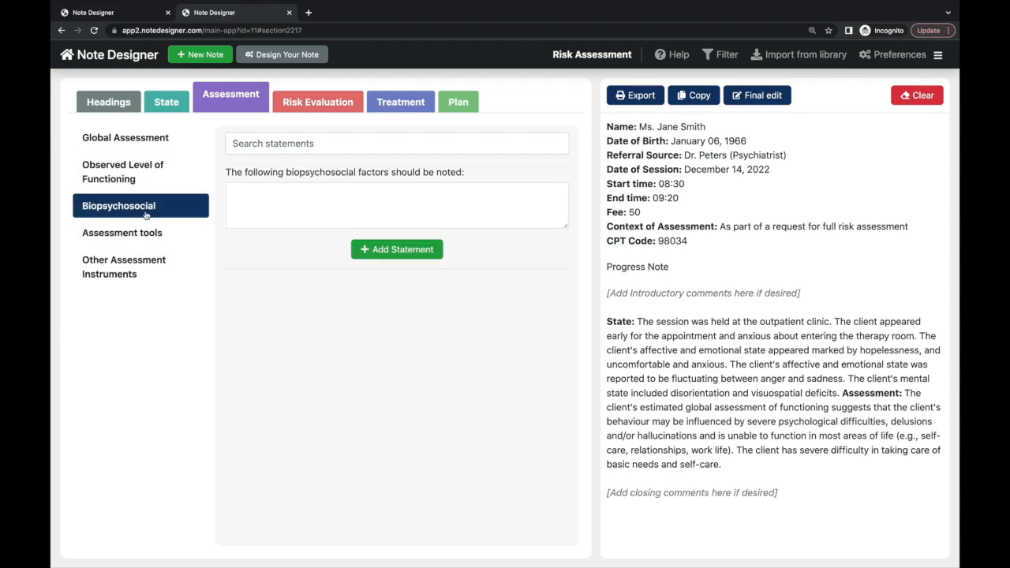
left_click(151, 235)
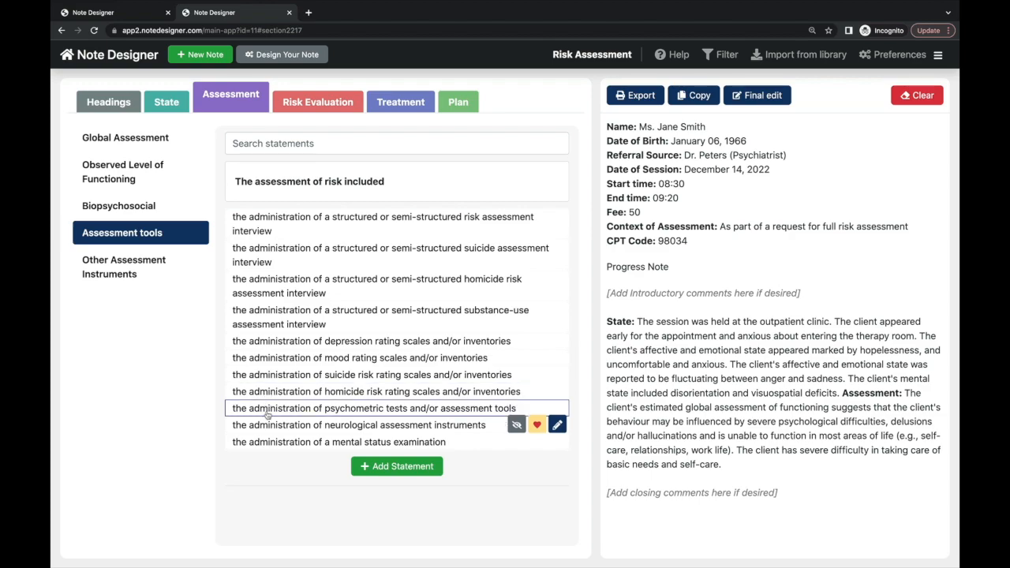
left_click(269, 359)
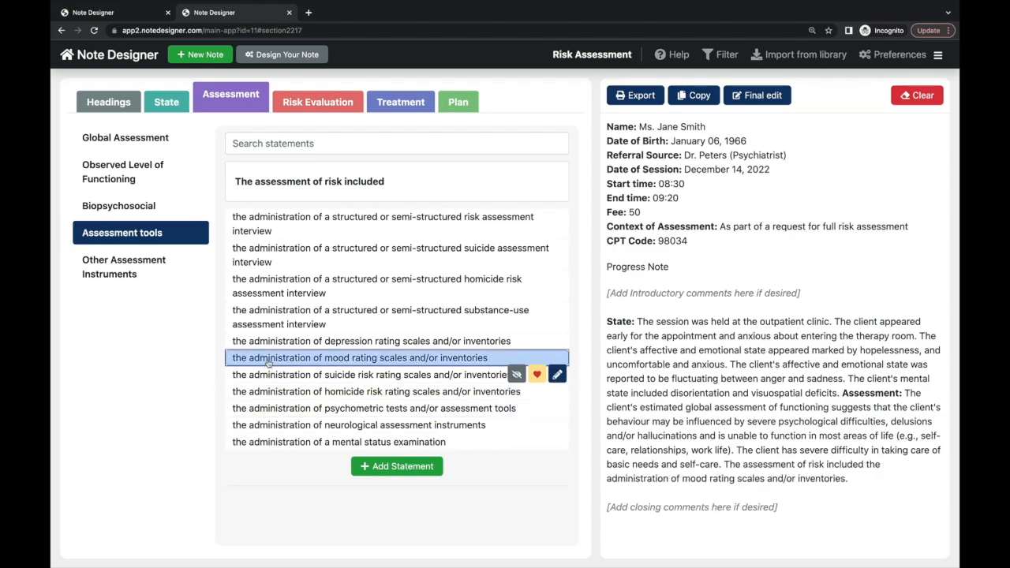
left_click(288, 256)
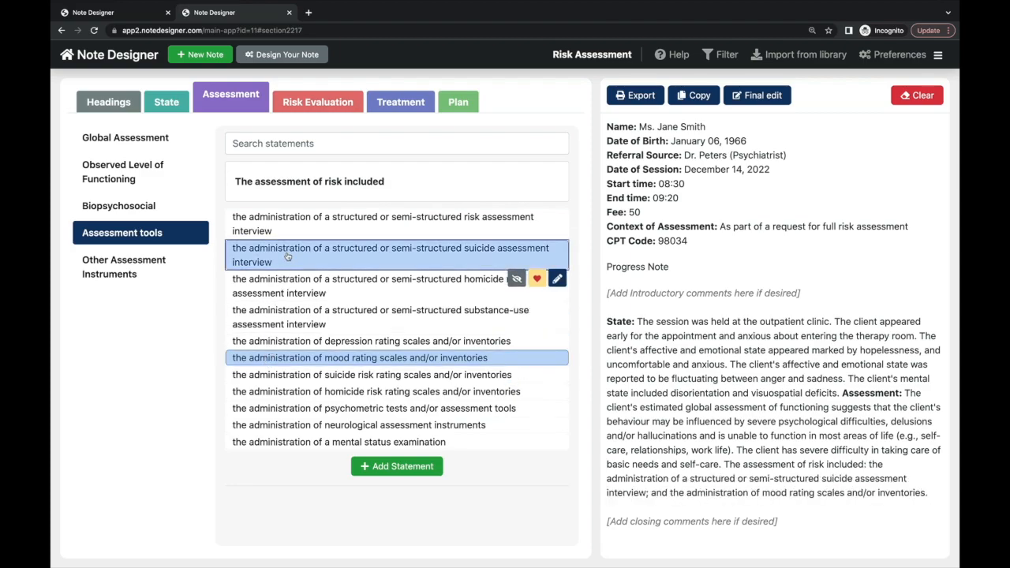
left_click(175, 274)
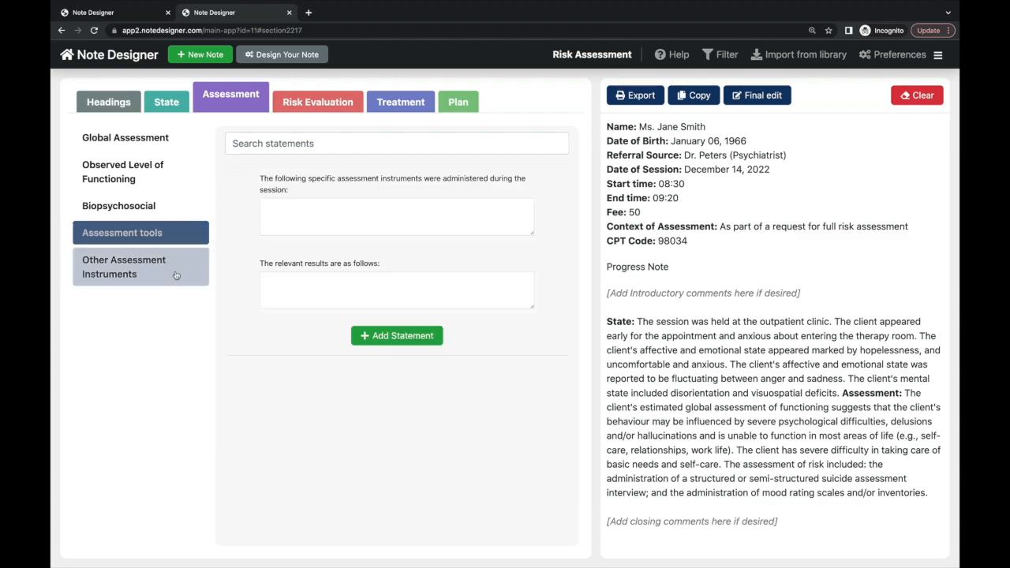
- Enter 'the Beck Depression Inventory' as the instrument administered in session
left_click(281, 213)
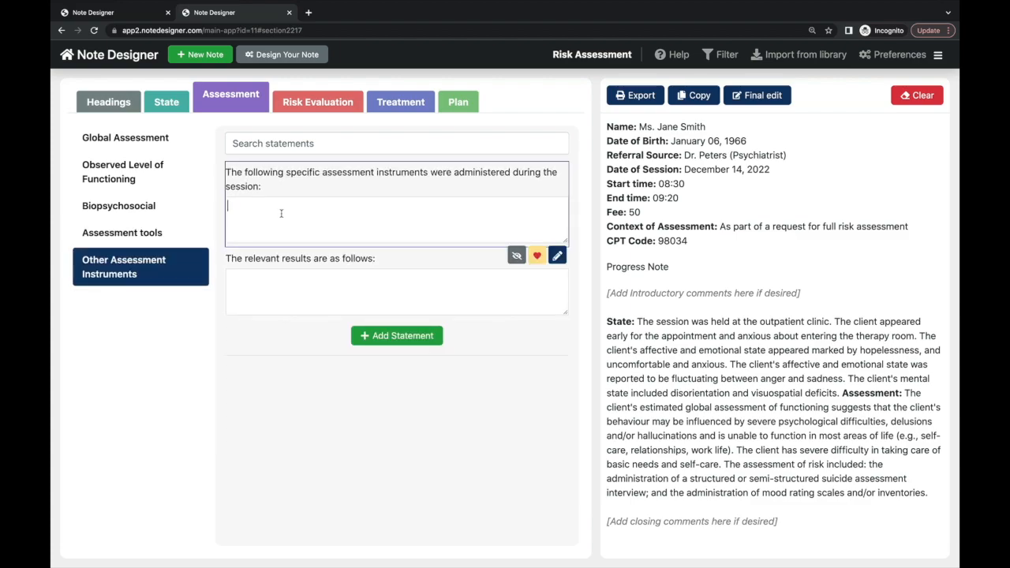
type("The")
key("BackSpace")
key("BackSpace")
key("BackSpace")
key("BackSpace")
type("the Beck ")
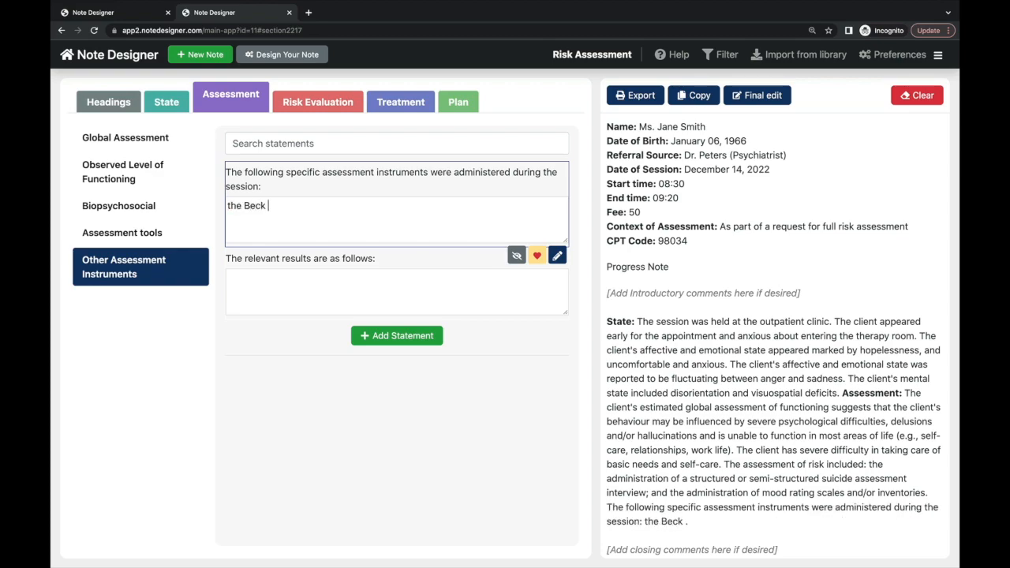
type("Depression Inventory")
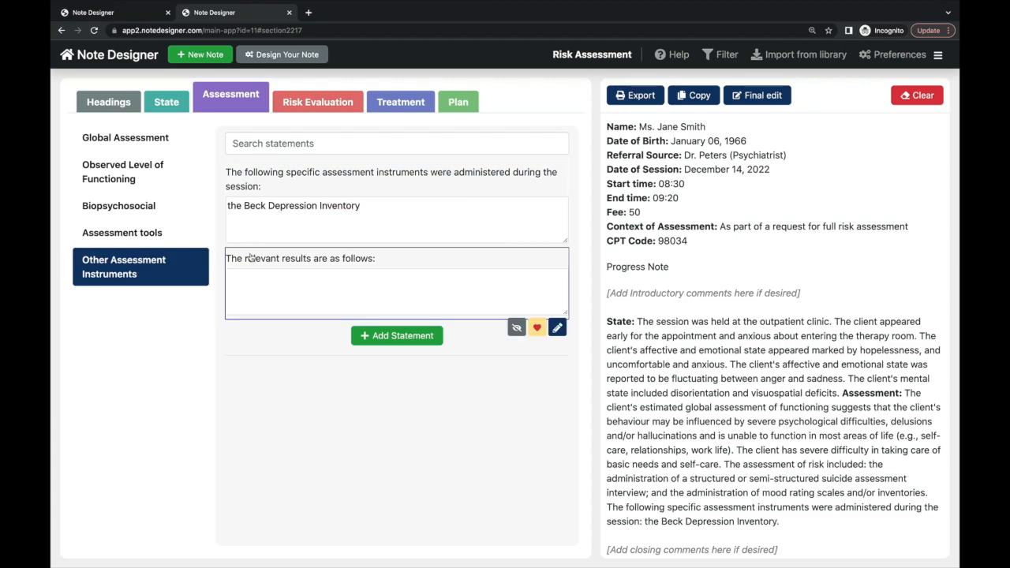
- Add the frequent suicidal thoughts without intent statement under Risk to Self
left_click(304, 109)
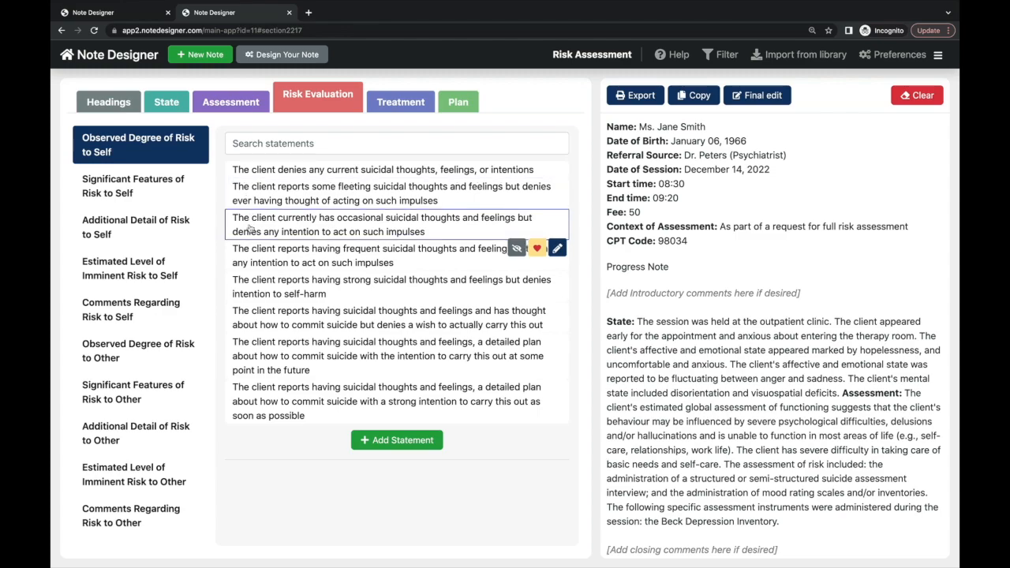
left_click(254, 251)
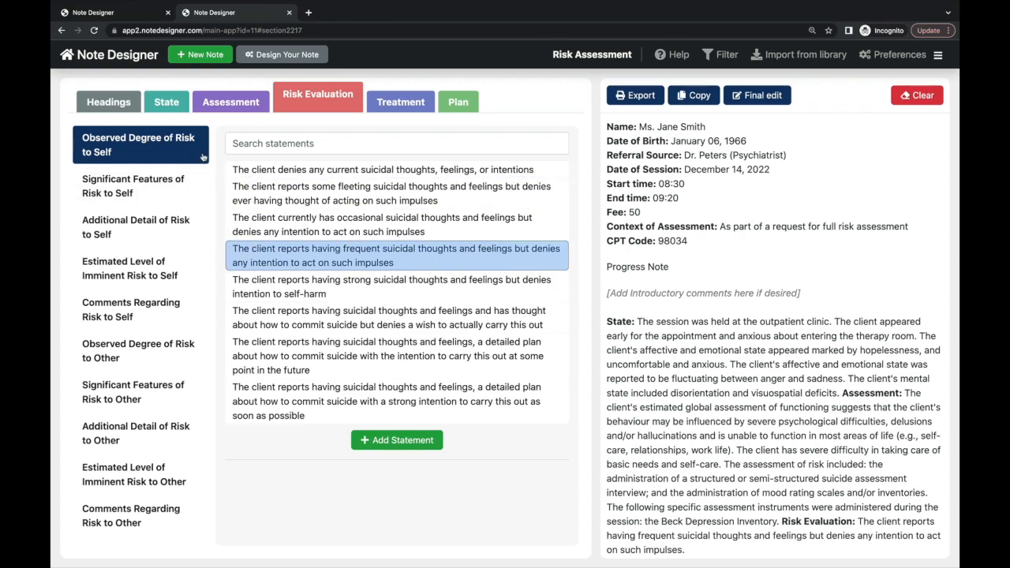
left_click(241, 217)
left_click(245, 257)
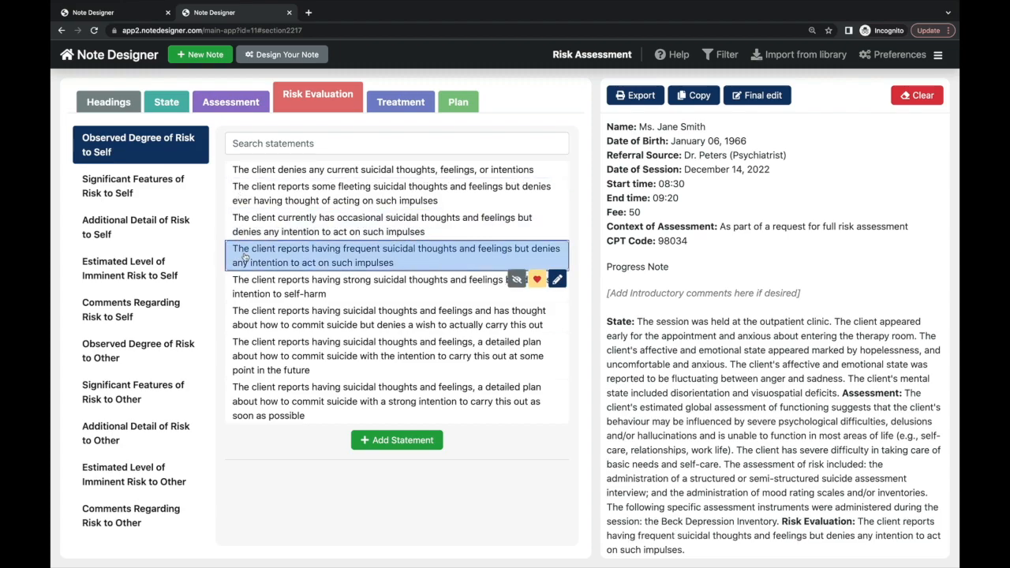
- Add occasional homicidal thoughts without intent under Risk to Other
left_click(184, 351)
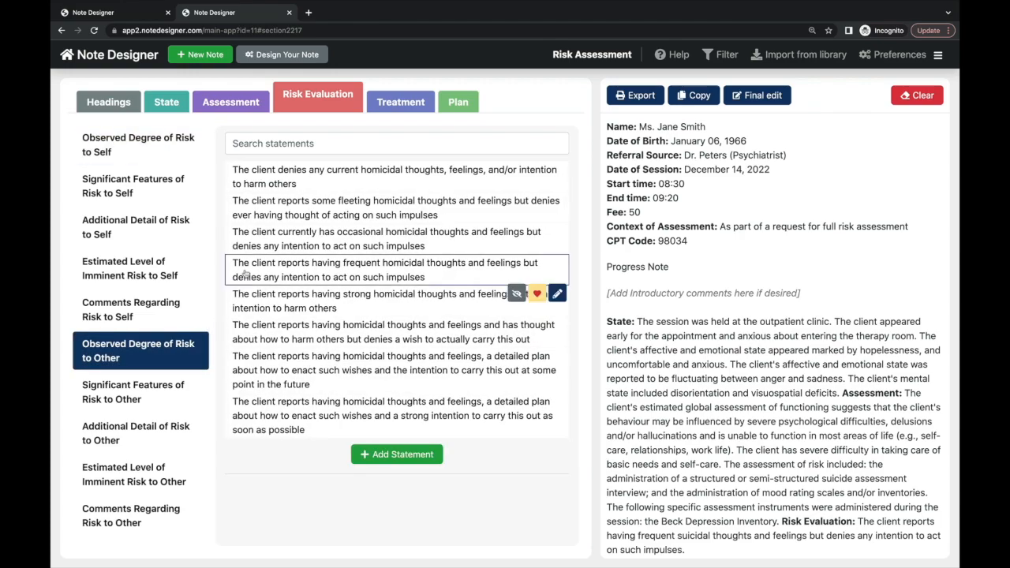
left_click(269, 241)
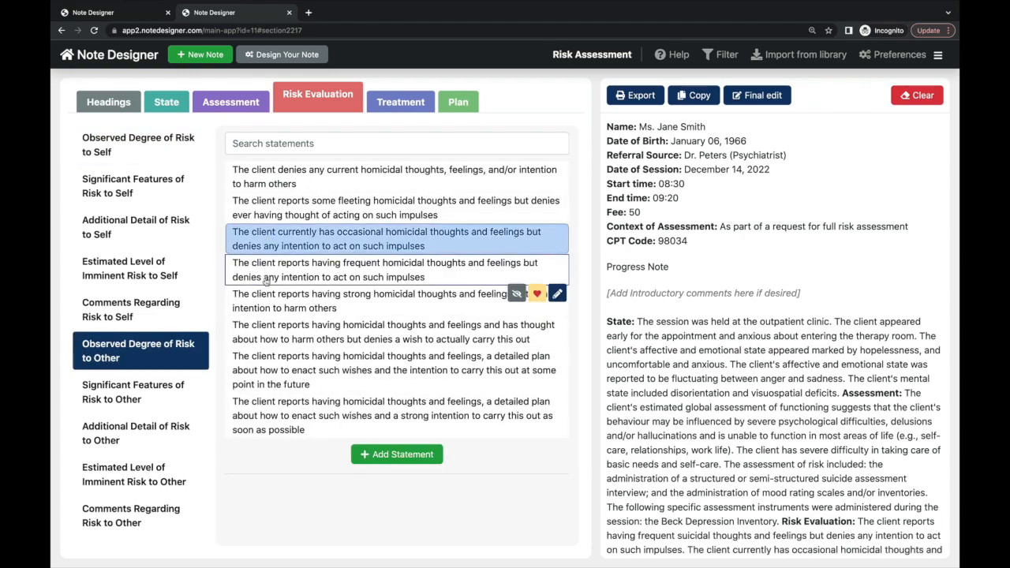
left_click(269, 260)
left_click(271, 241)
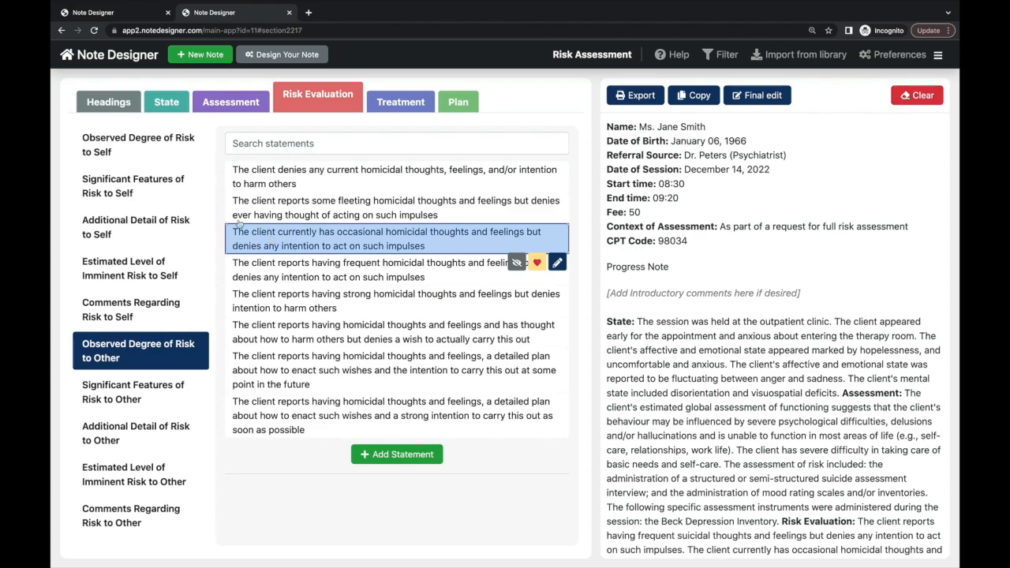
- Compare alternative Risk to Self statements and keep frequent suicidal thoughts
left_click(171, 152)
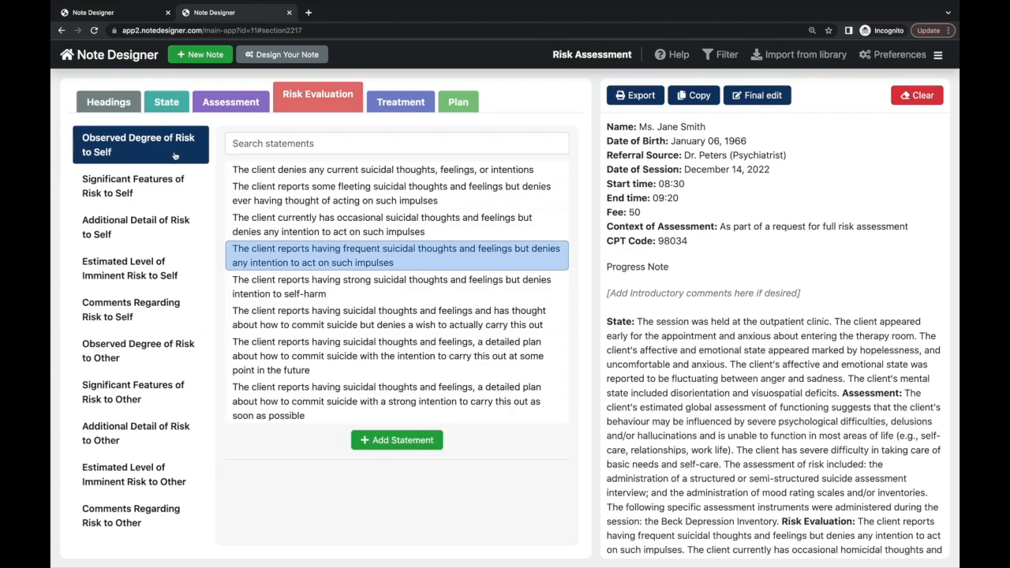
left_click(239, 219)
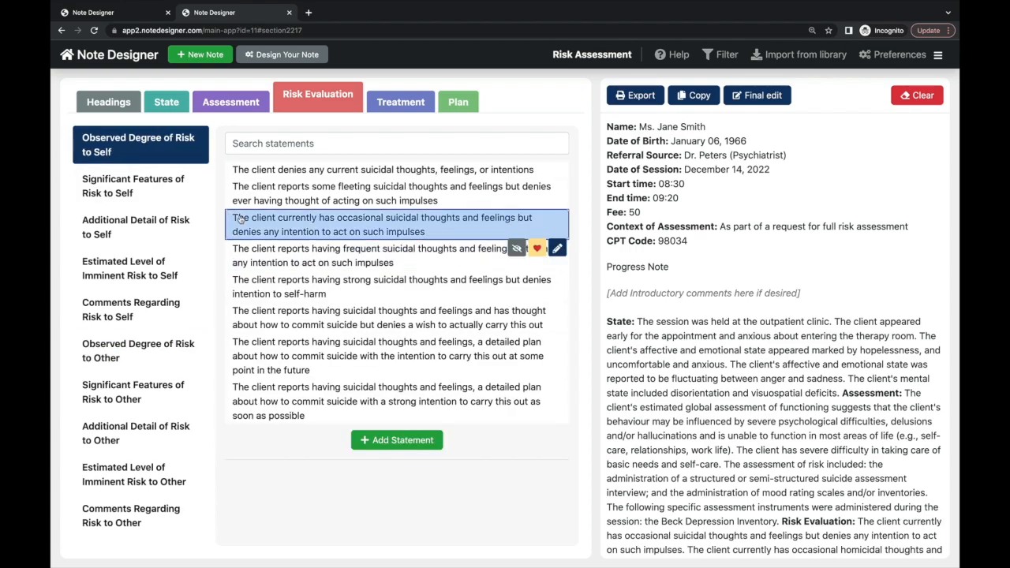
left_click(244, 310)
left_click(253, 261)
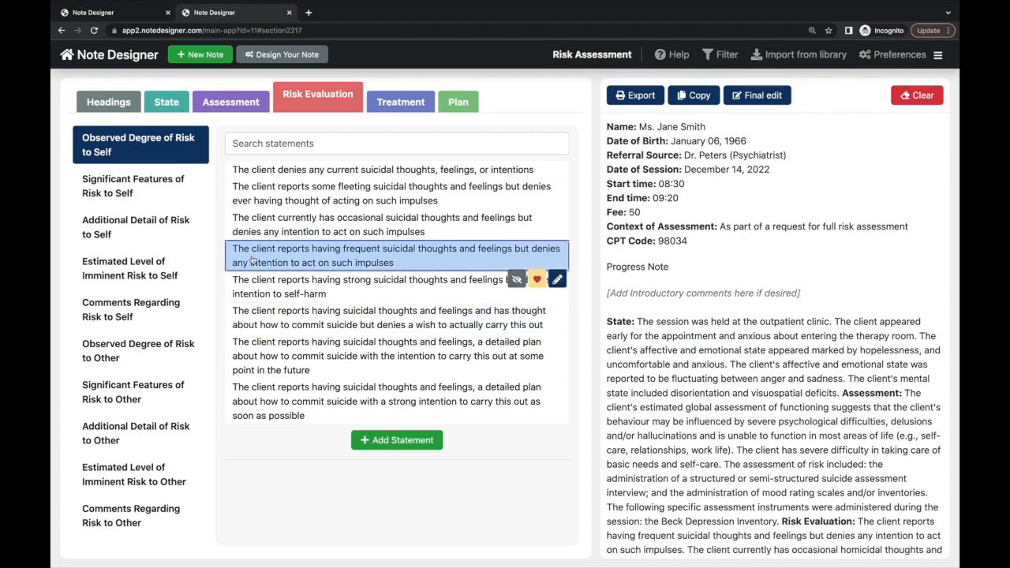
scroll(616, 300, "down", 3)
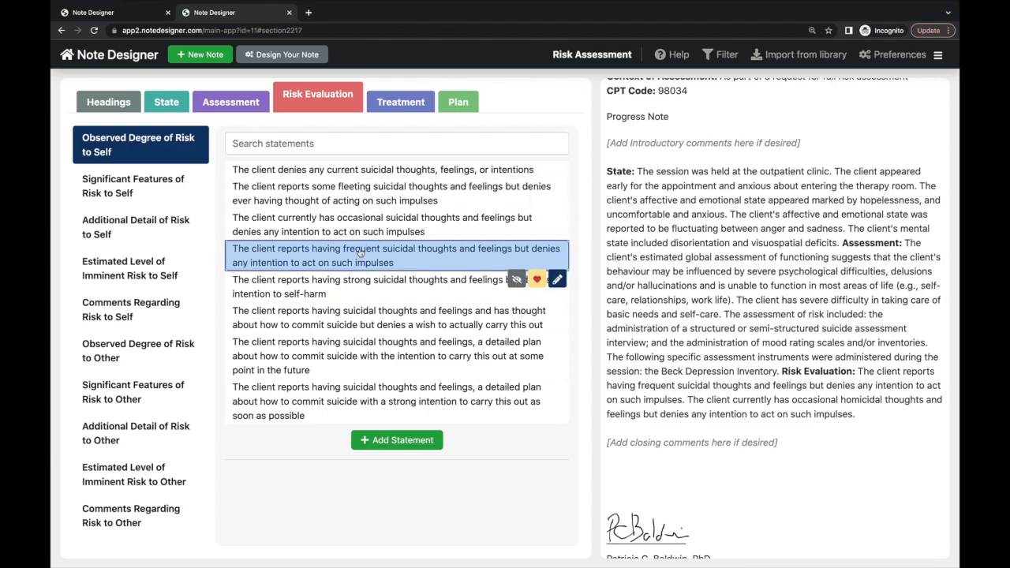
left_click(343, 400)
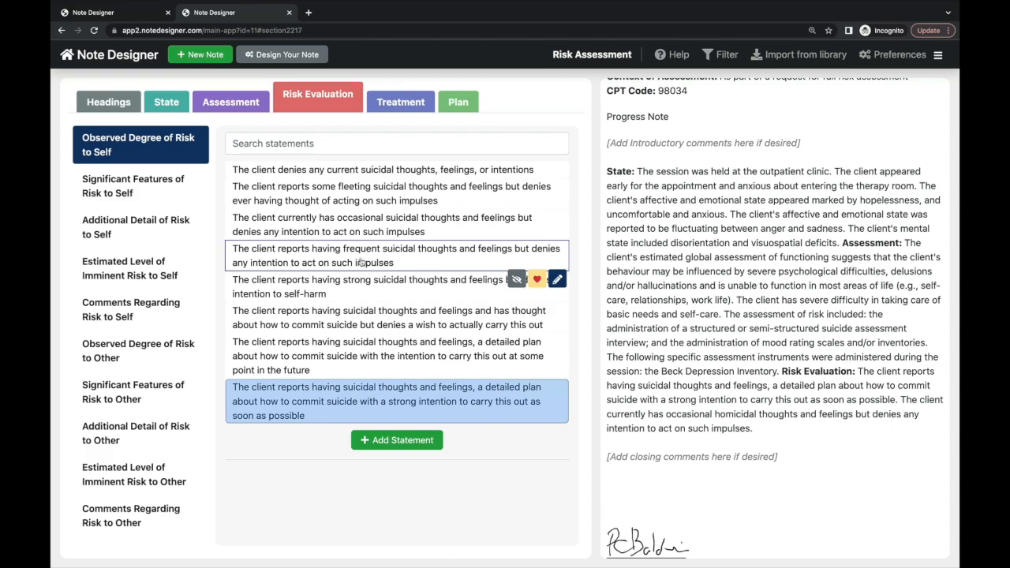
left_click(360, 261)
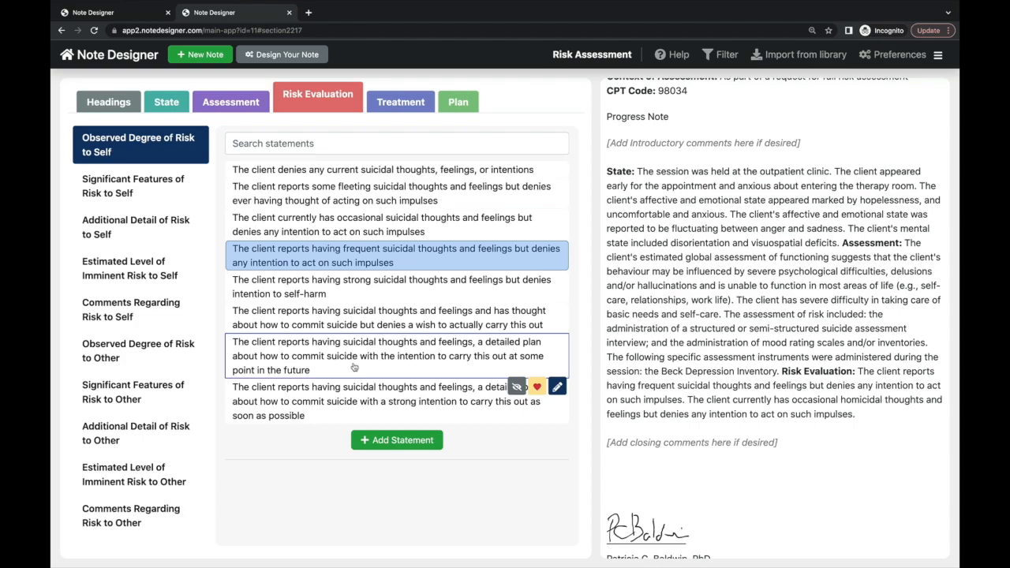
- Note little family support and being bullied at work or on social media
left_click(169, 191)
scroll(318, 348, "down", 3)
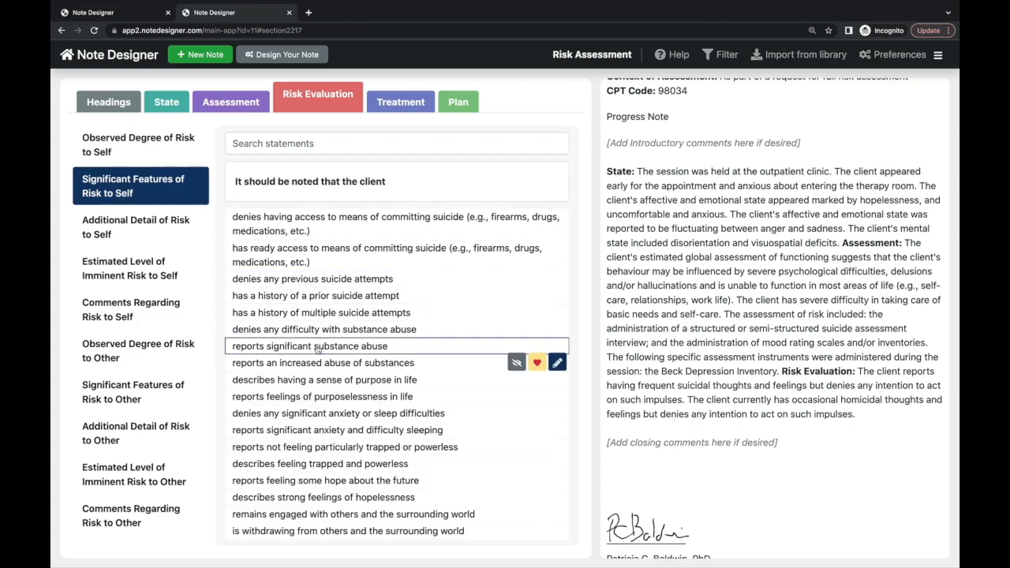
scroll(318, 347, "down", 3)
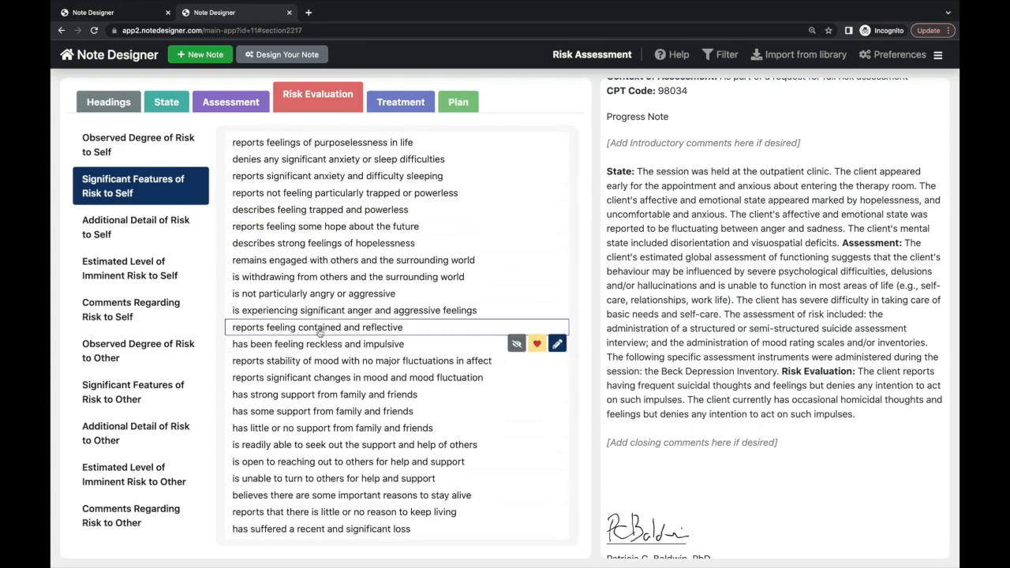
scroll(320, 414, "down", 2)
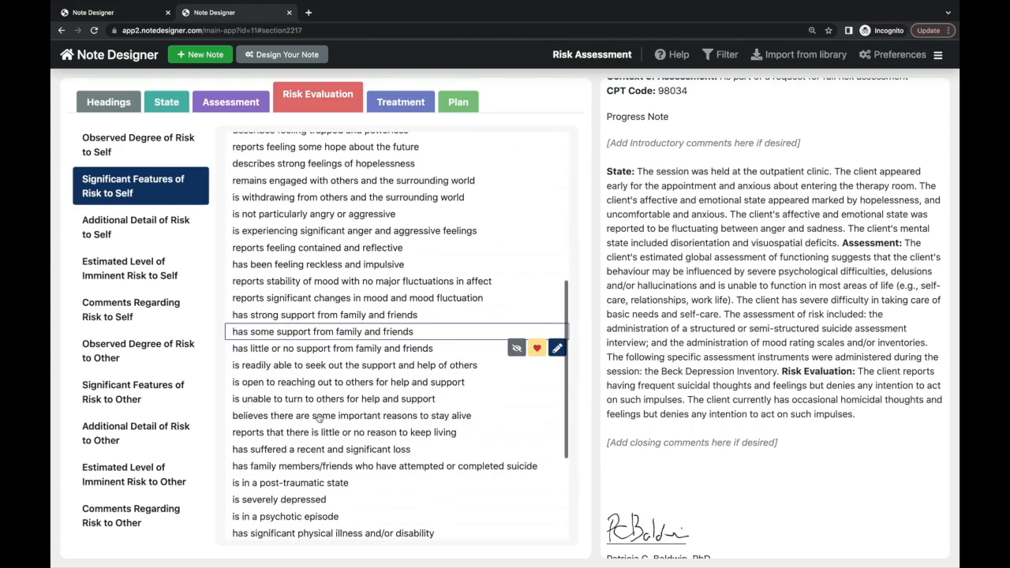
left_click(328, 351)
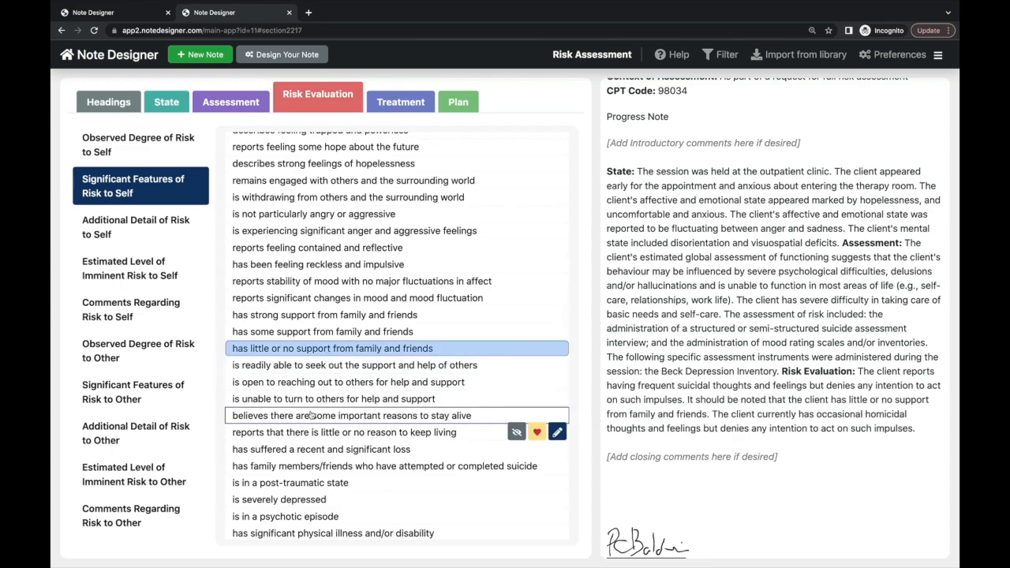
scroll(312, 416, "down", 3)
scroll(310, 417, "down", 1)
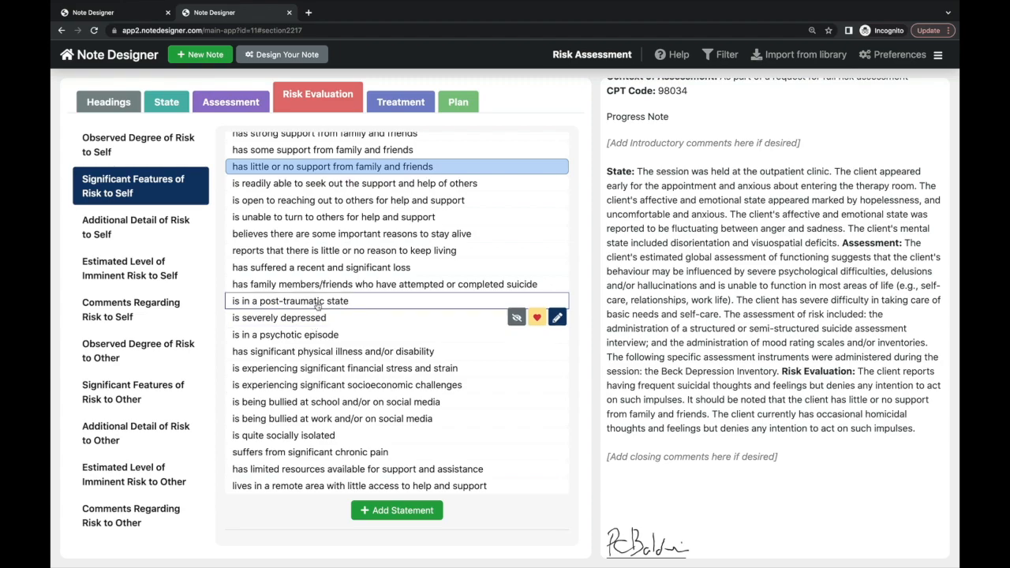
left_click(318, 416)
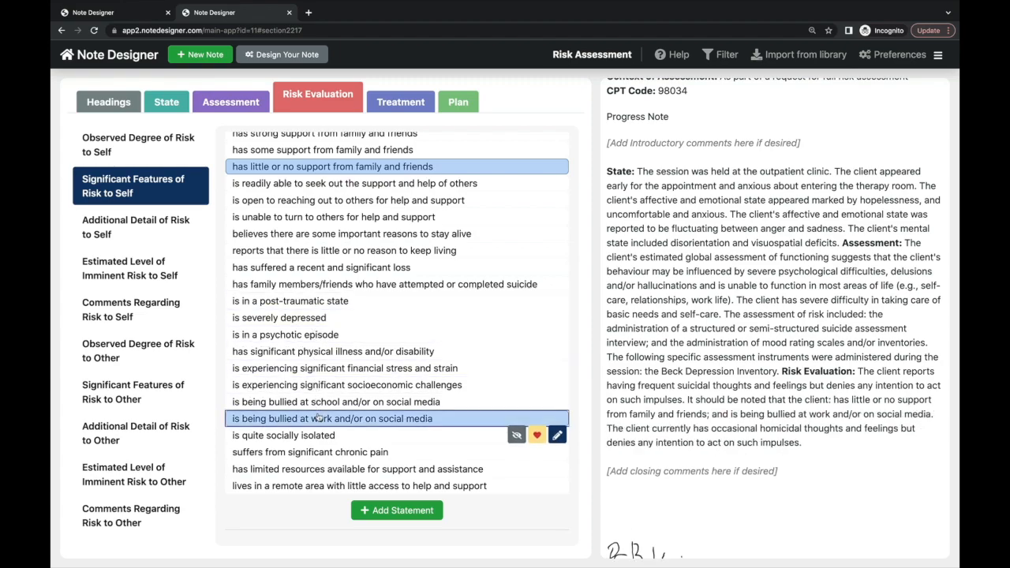
left_click(319, 417)
left_click(318, 417)
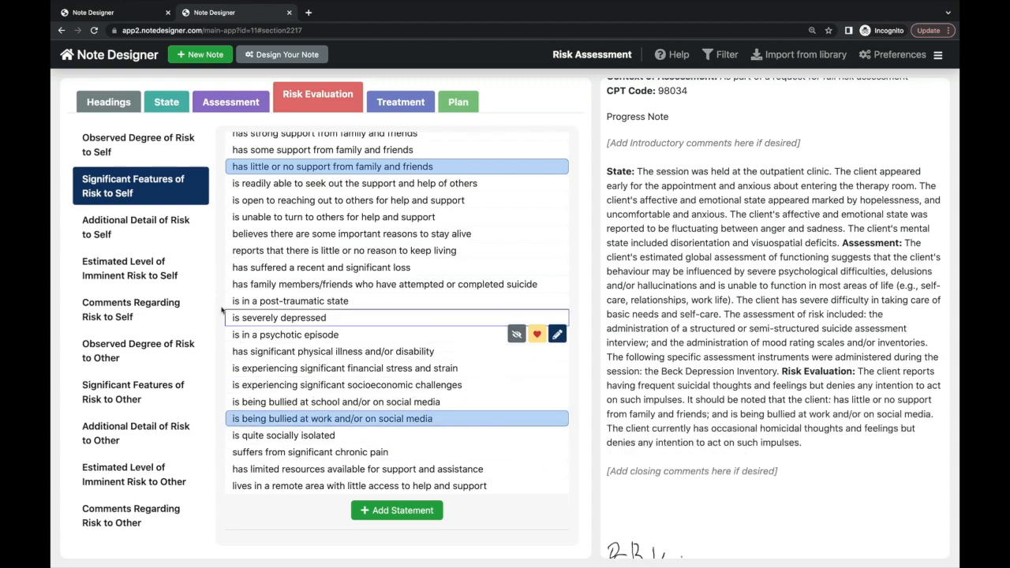
- Rate the estimated level of imminent risk to self as moderate
left_click(181, 232)
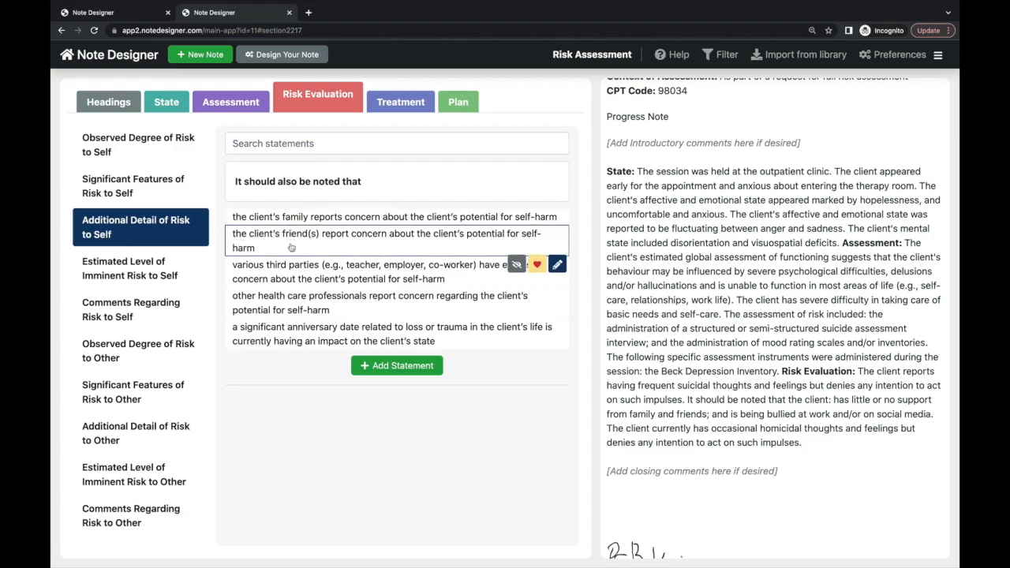
left_click(175, 275)
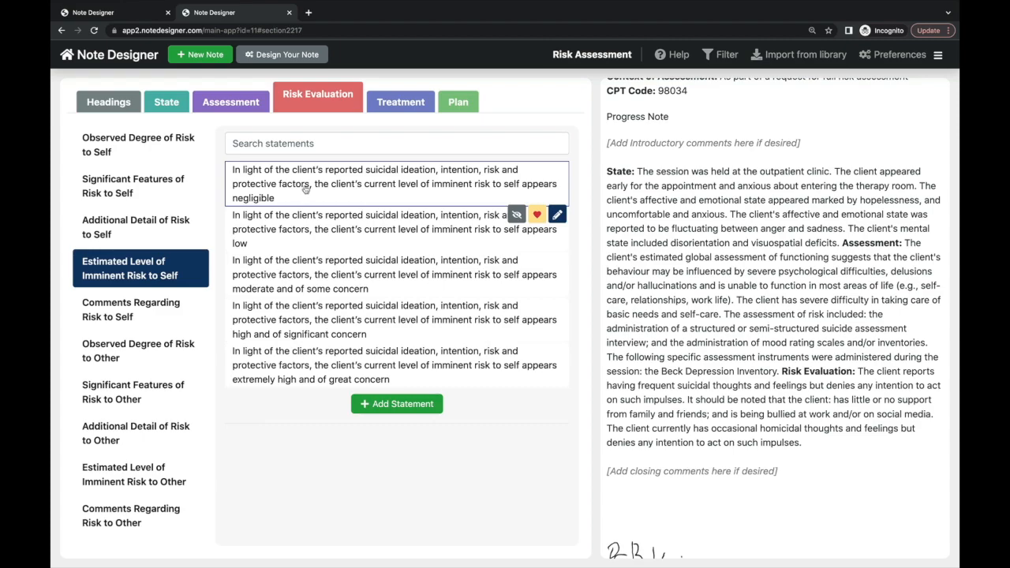
left_click(351, 190)
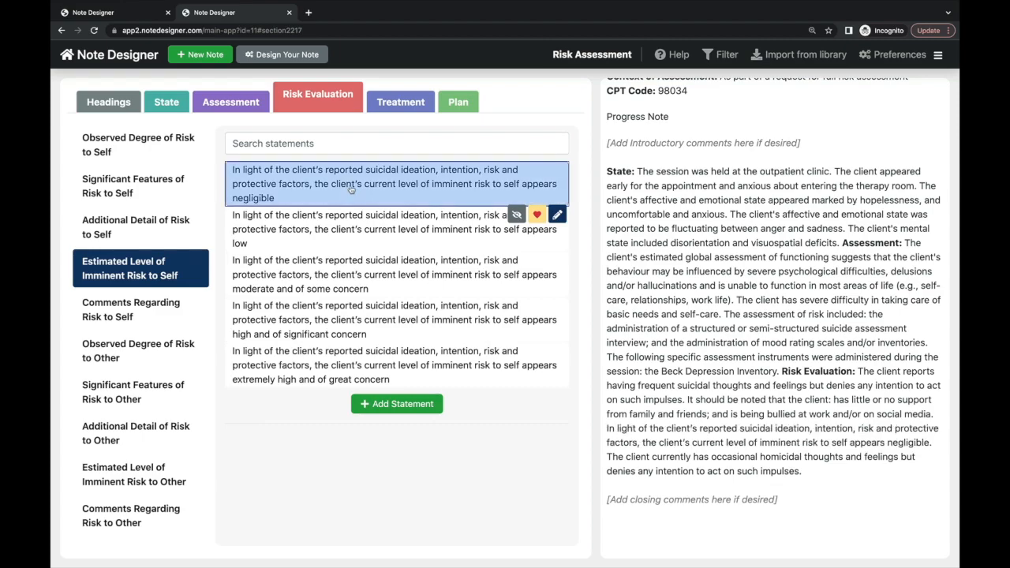
left_click(345, 277)
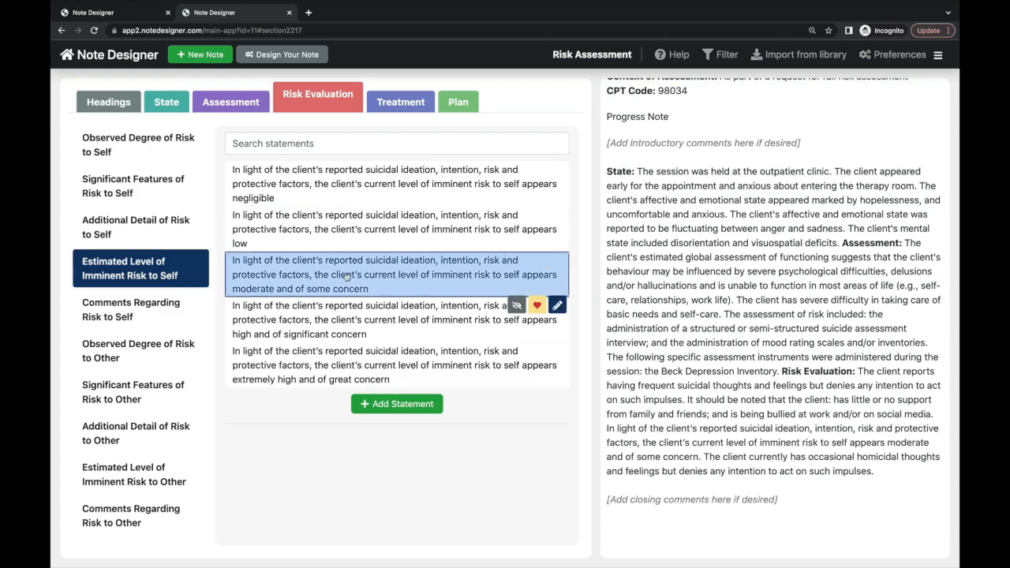
left_click(346, 277)
left_click(337, 367)
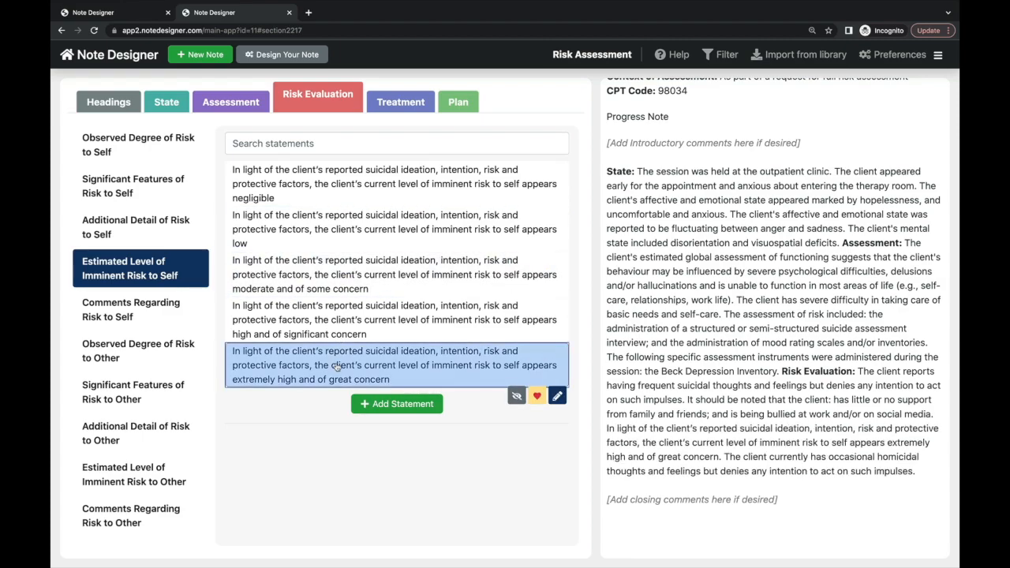
left_click(345, 276)
left_click(173, 310)
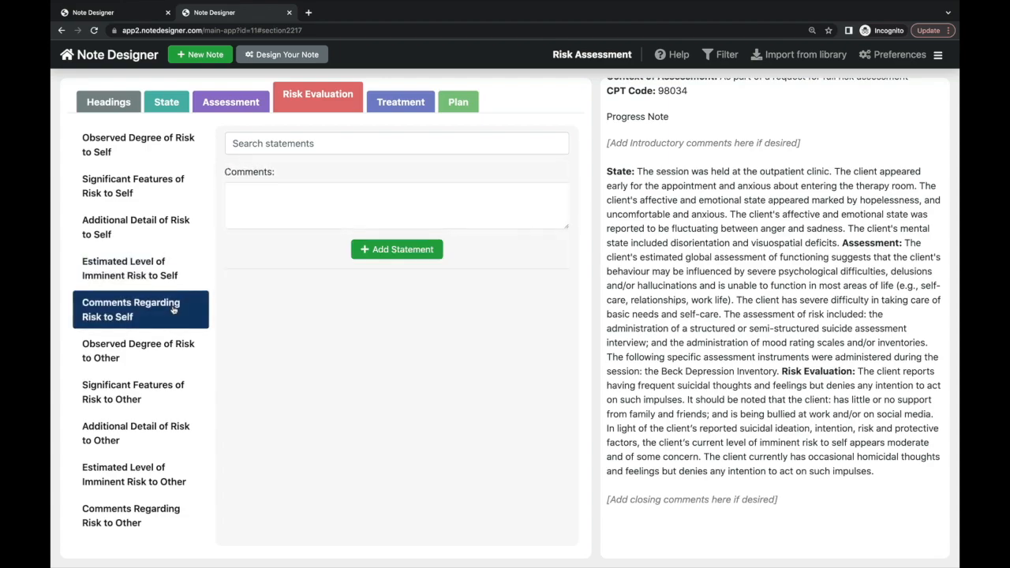
- Replace occasional homicidal thoughts with denial of current homicidal thoughts and previous homicidal actions
left_click(173, 347)
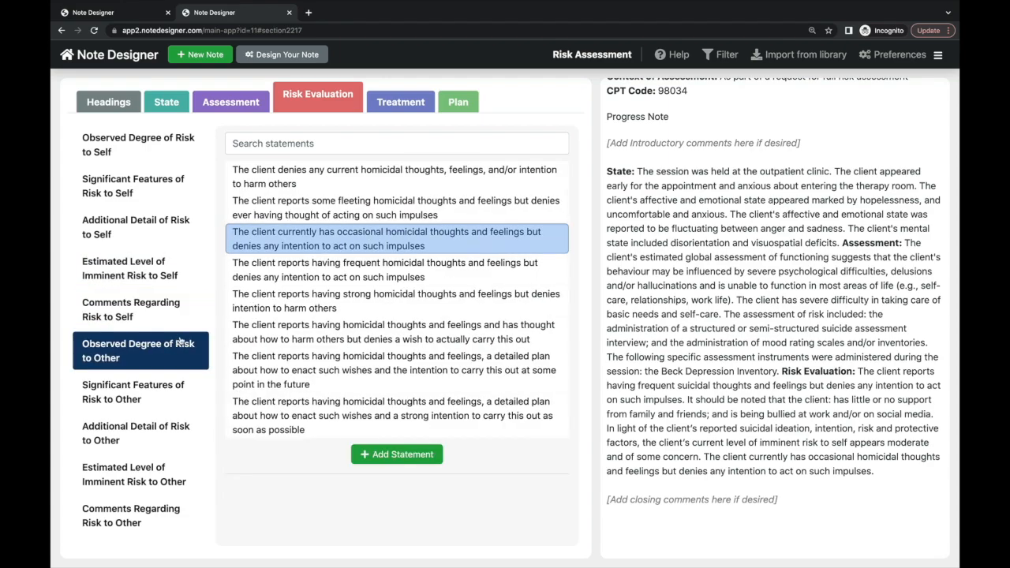
left_click(278, 244)
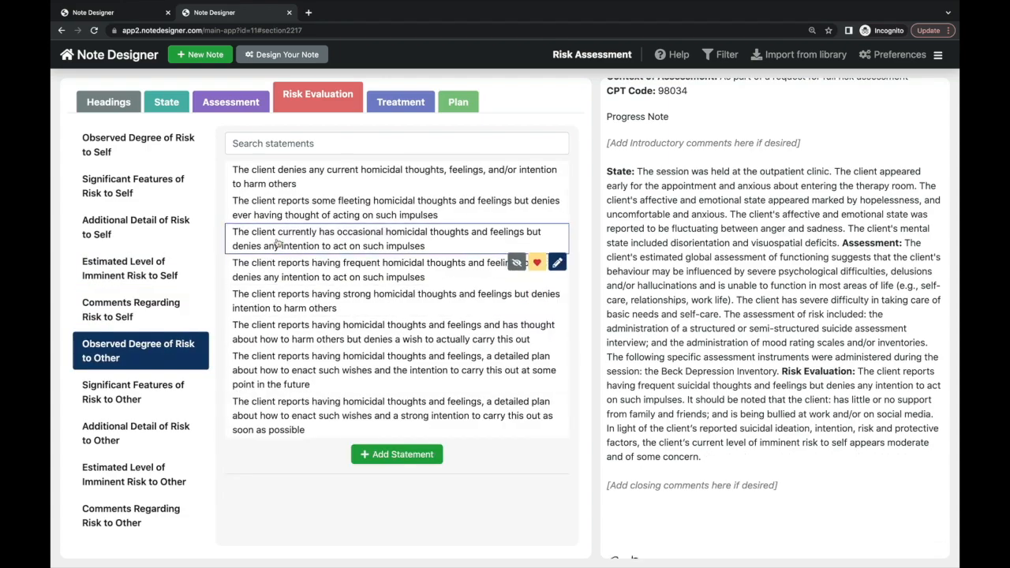
left_click(307, 179)
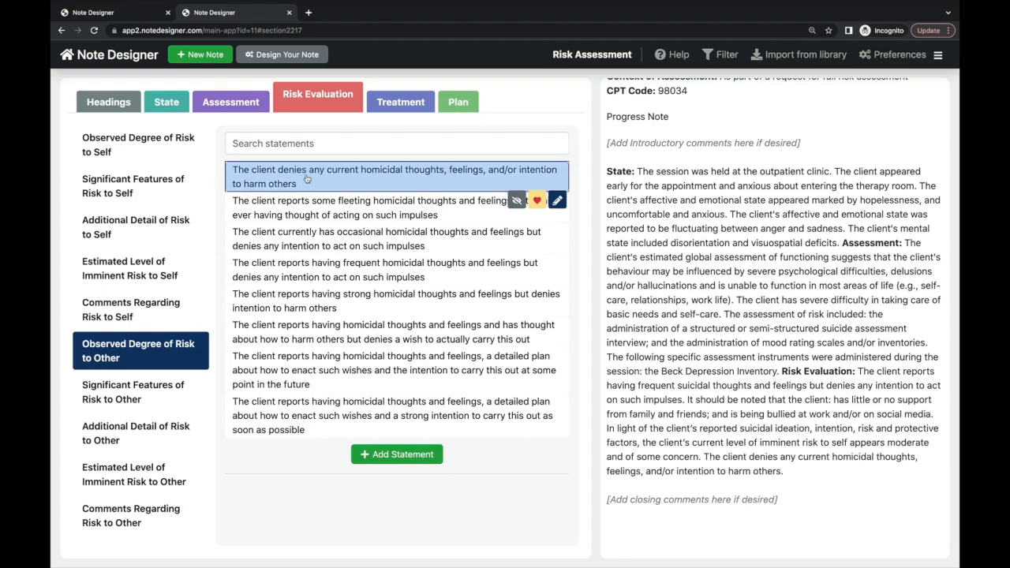
left_click(153, 397)
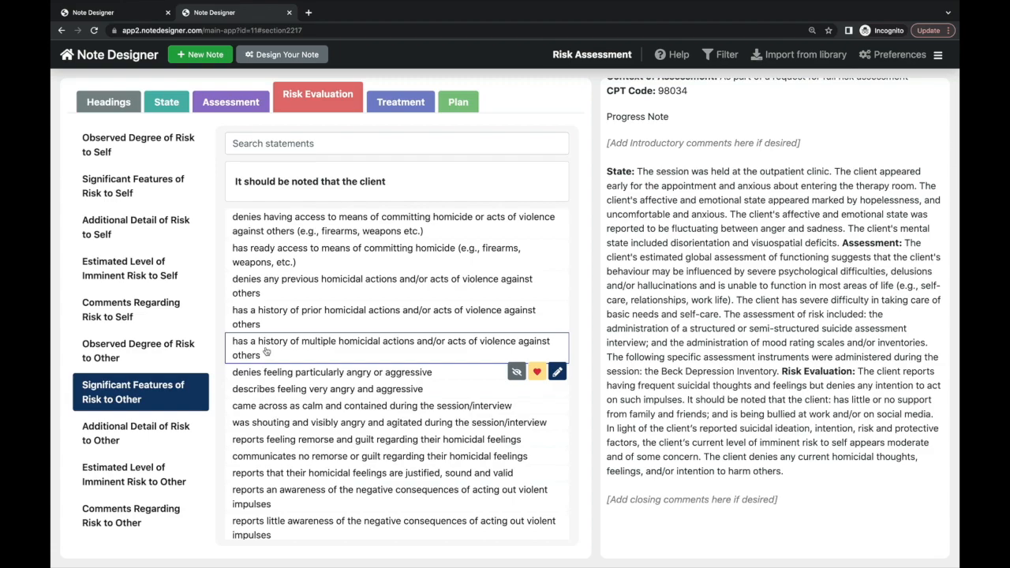
left_click(278, 287)
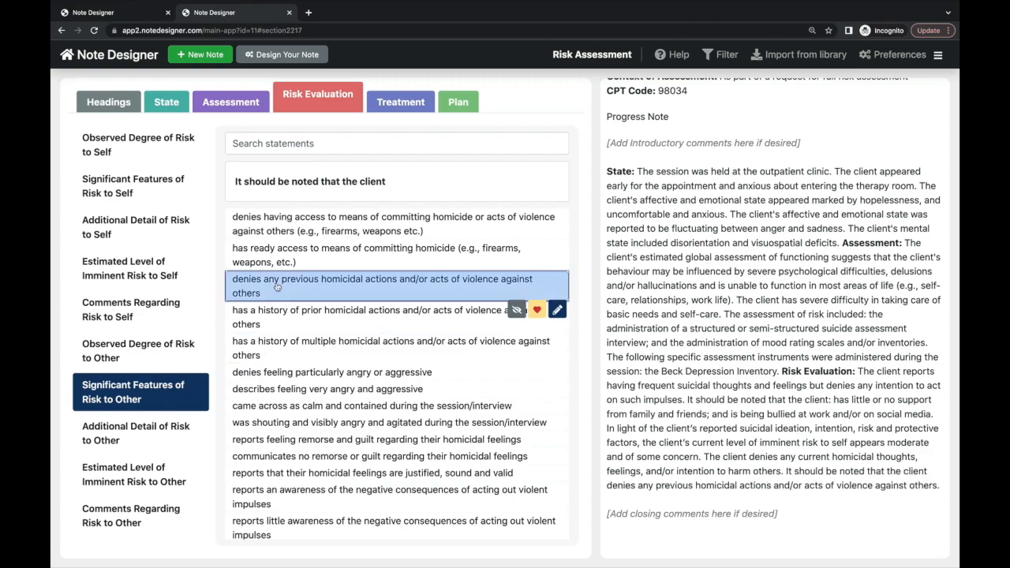
left_click(173, 434)
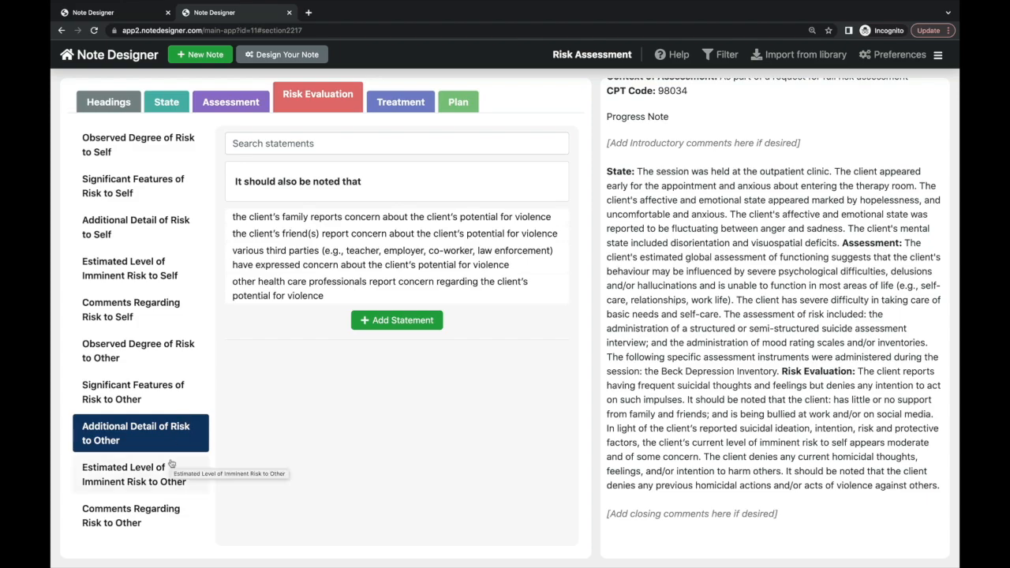
left_click(391, 108)
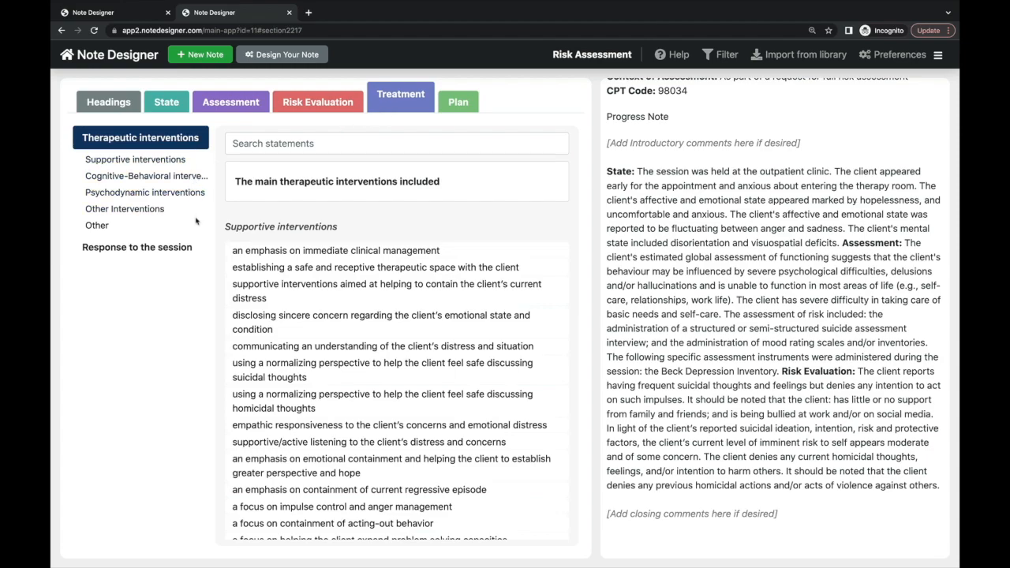
- Add supportive interventions: a safe therapeutic space and improved problem solving and coping
left_click(181, 161)
left_click(181, 177)
left_click(172, 193)
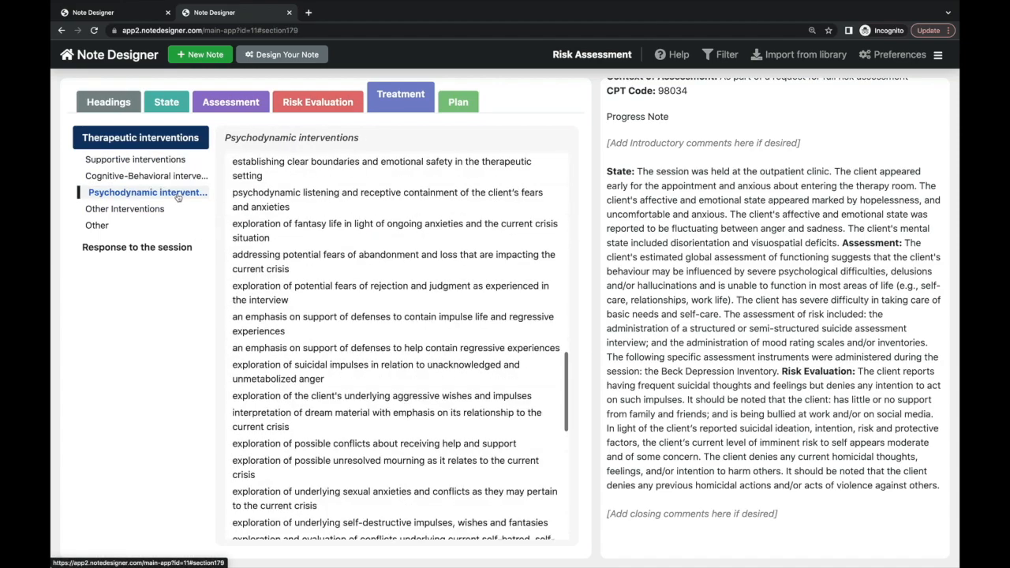
left_click(160, 210)
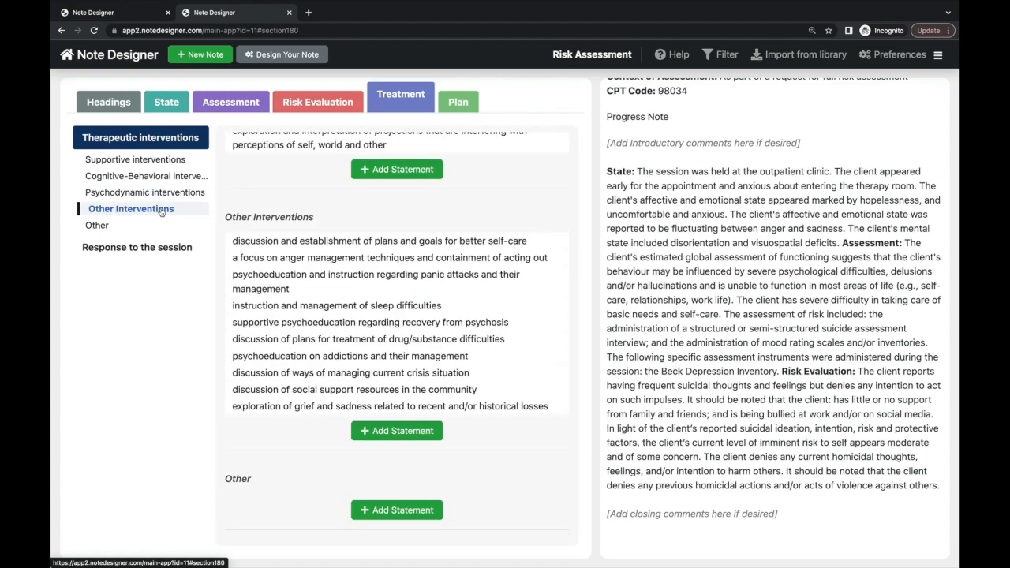
left_click(173, 160)
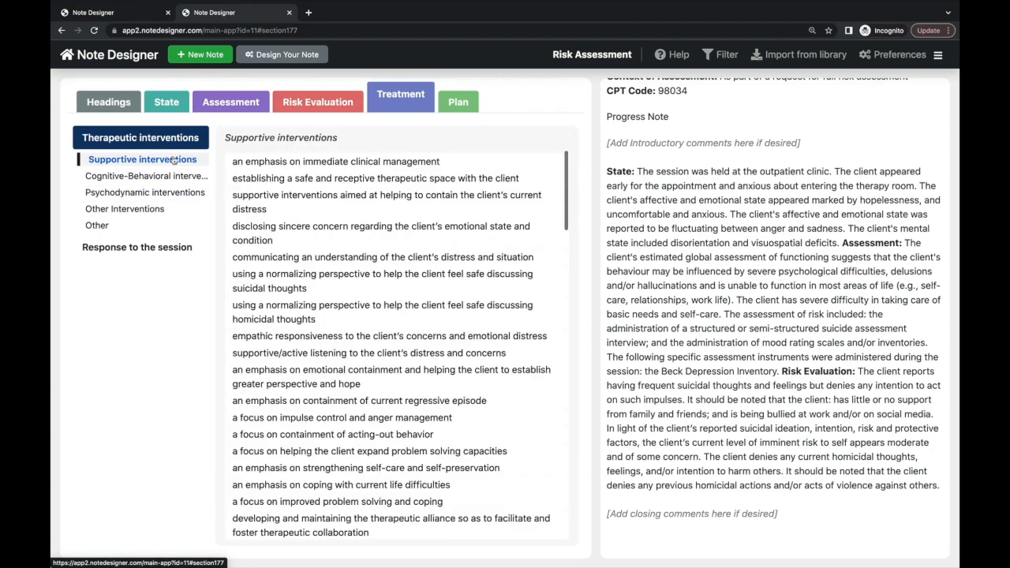
left_click(275, 180)
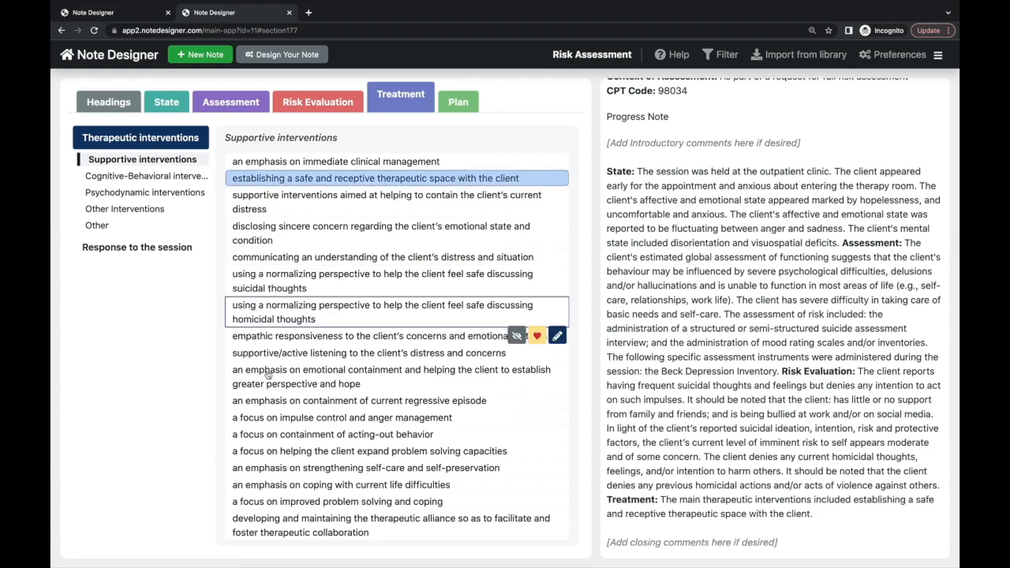
left_click(273, 419)
left_click(272, 419)
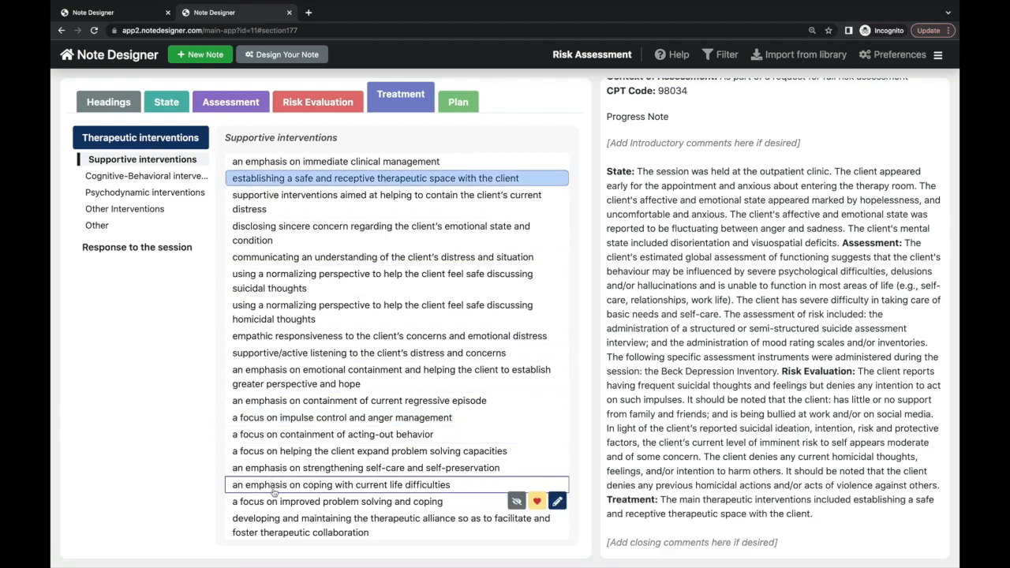
left_click(275, 502)
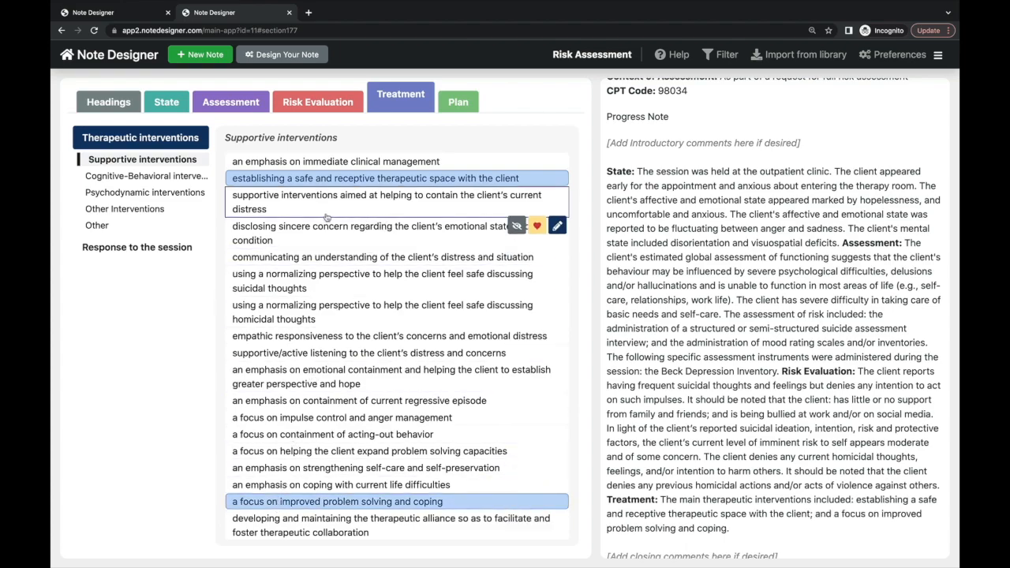
- Record the client's response as lessening emotional distress and anxiety
left_click(184, 248)
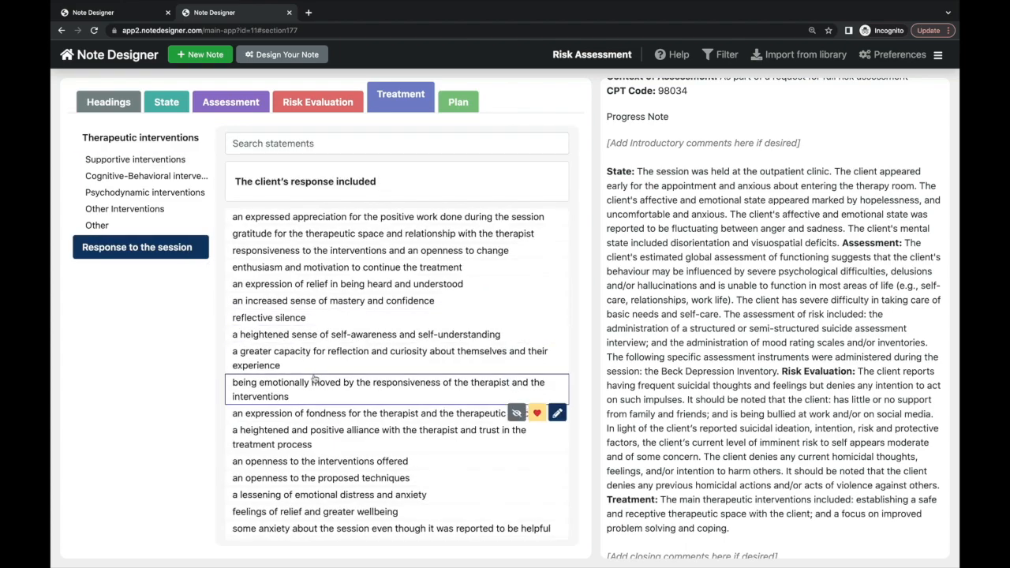
scroll(317, 386, "down", 2)
left_click(318, 409)
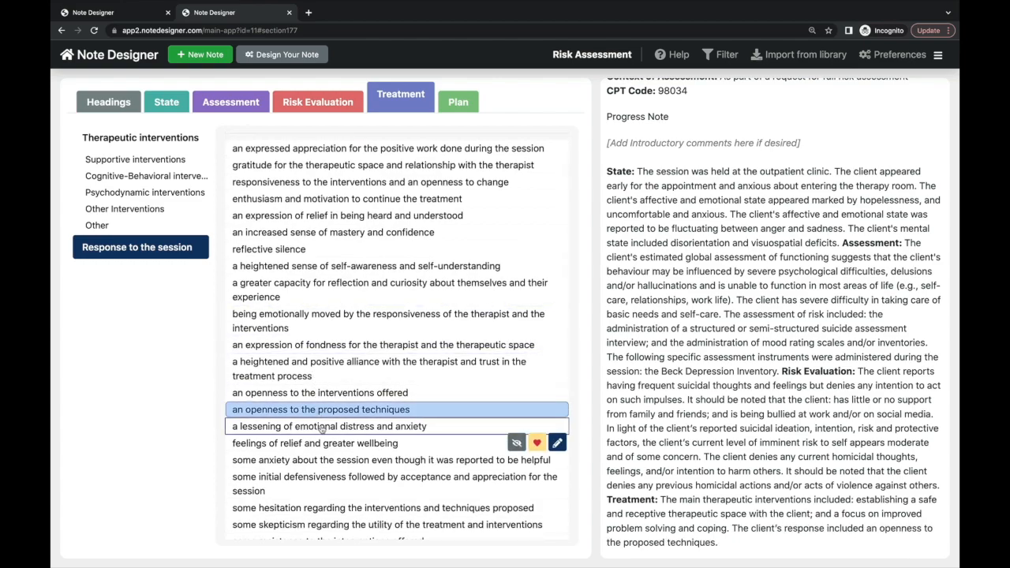
left_click(322, 427)
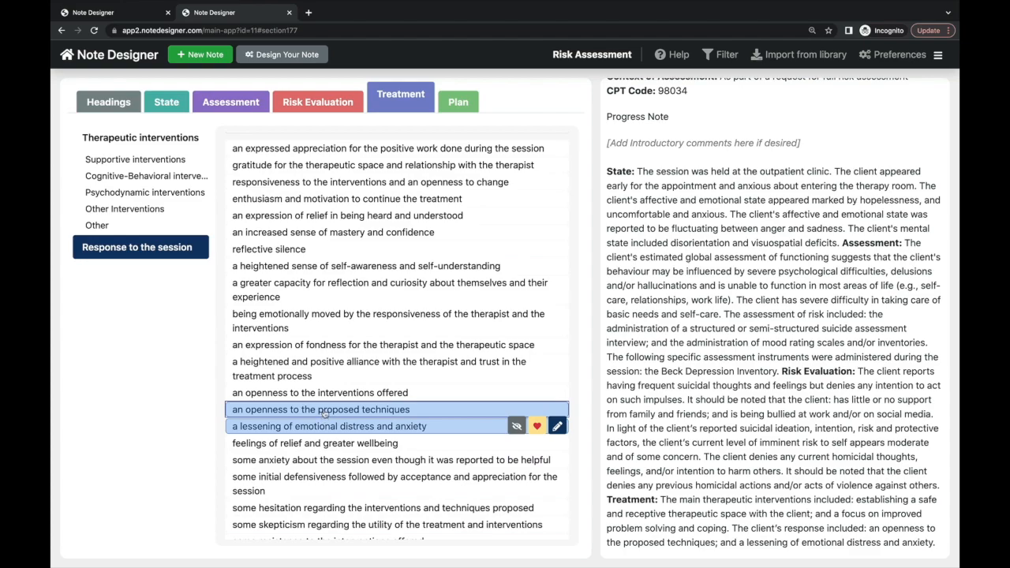
left_click(323, 412)
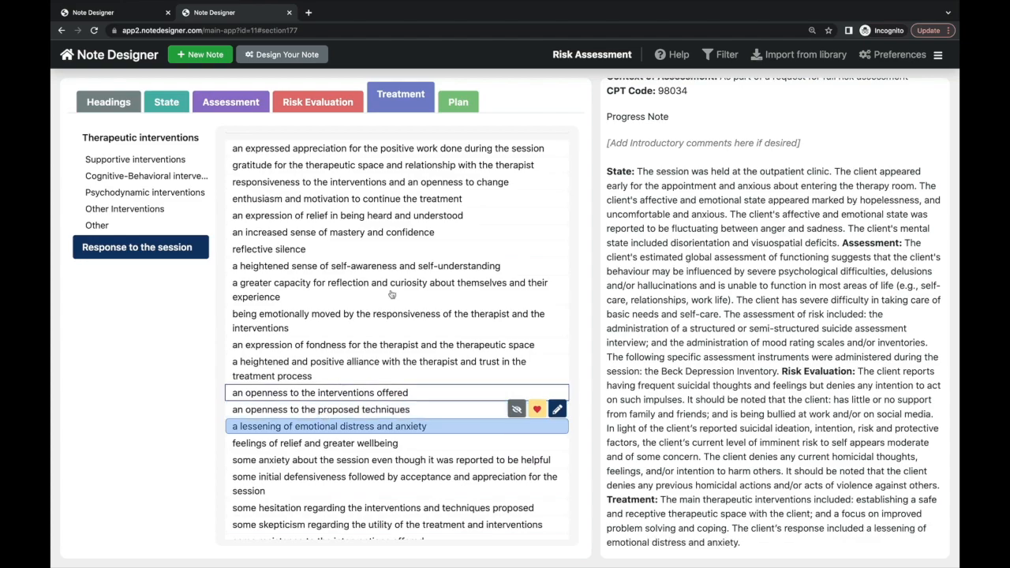
left_click(462, 111)
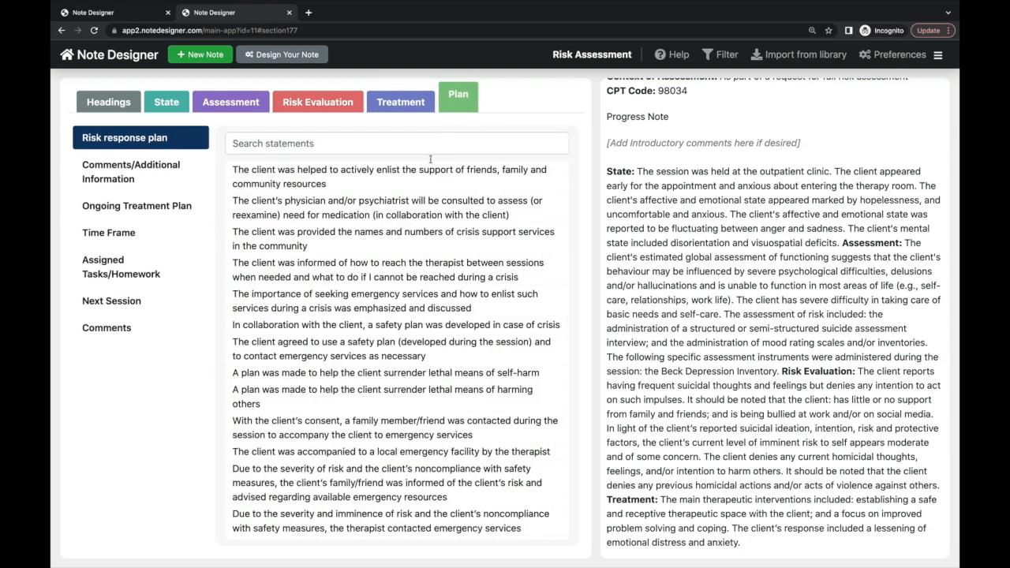
- Add the client's agreement to a safety plan and provision of crisis service contacts
scroll(423, 224, "down", 2)
scroll(423, 224, "down", 3)
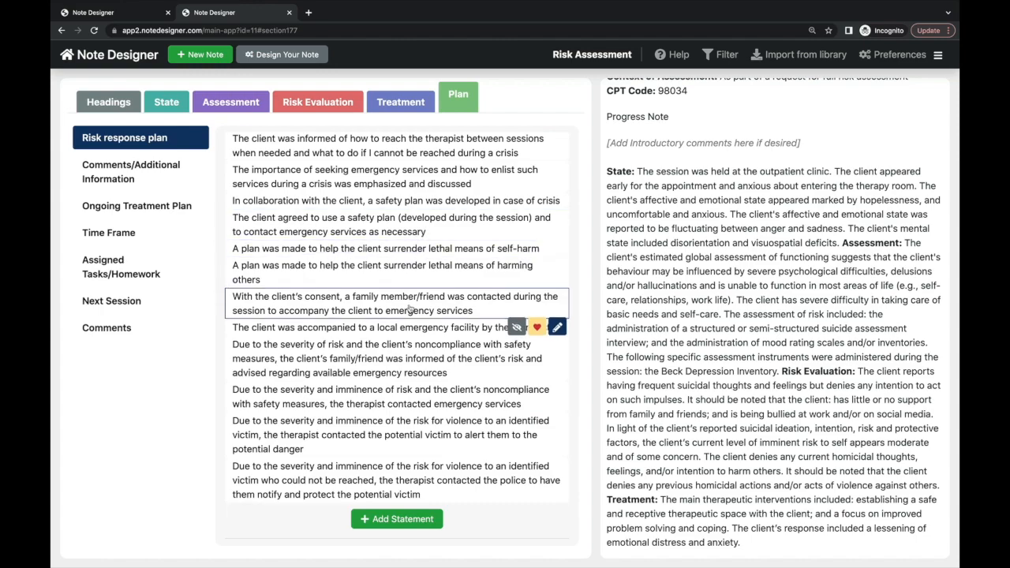
left_click(410, 308)
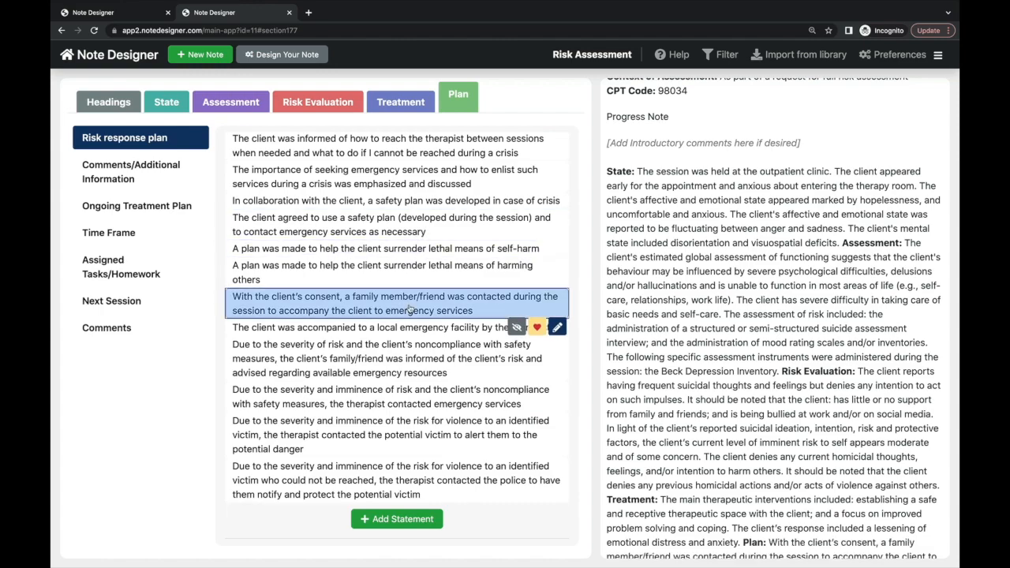
left_click(409, 308)
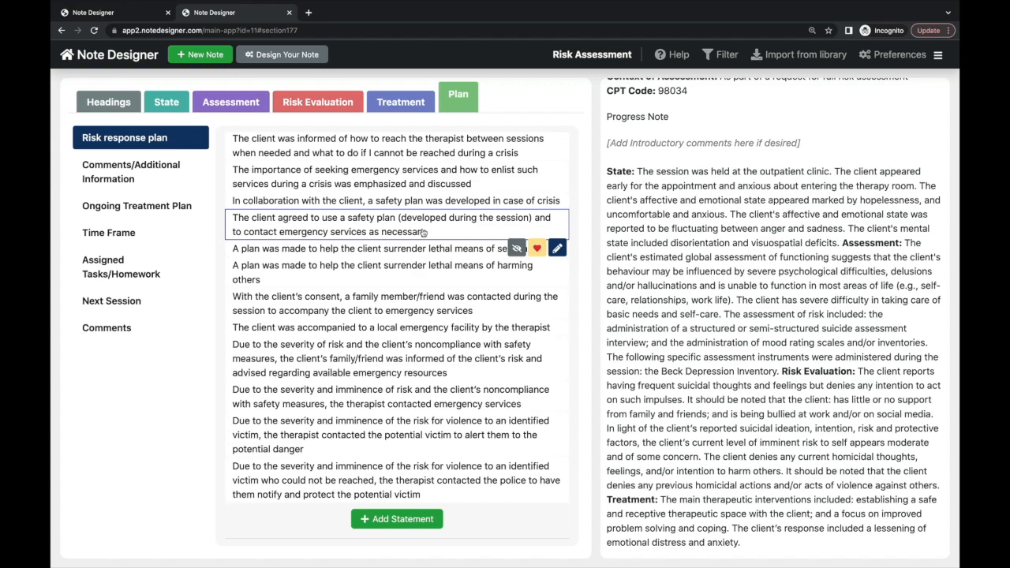
left_click(424, 233)
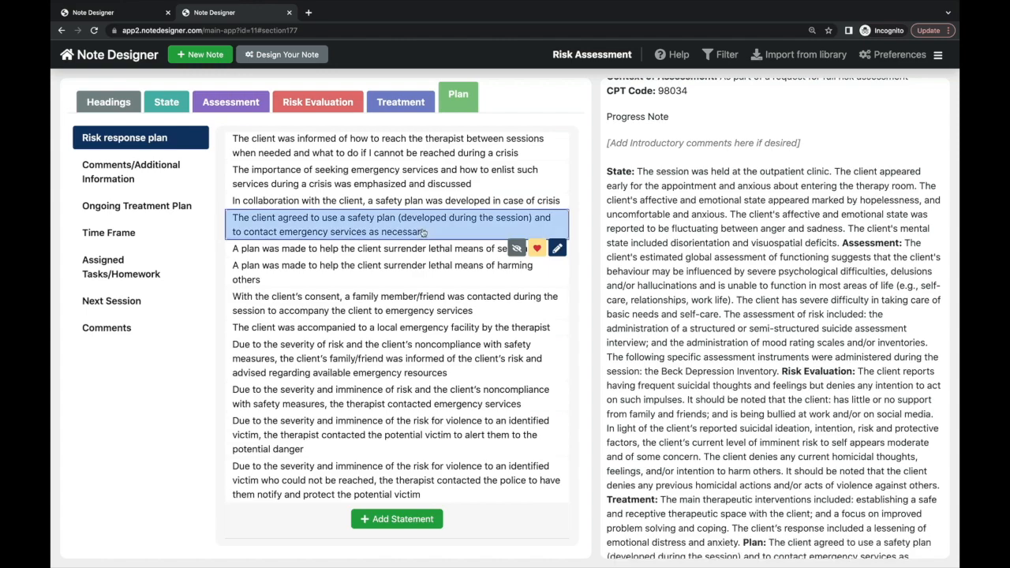
scroll(371, 213, "up", 3)
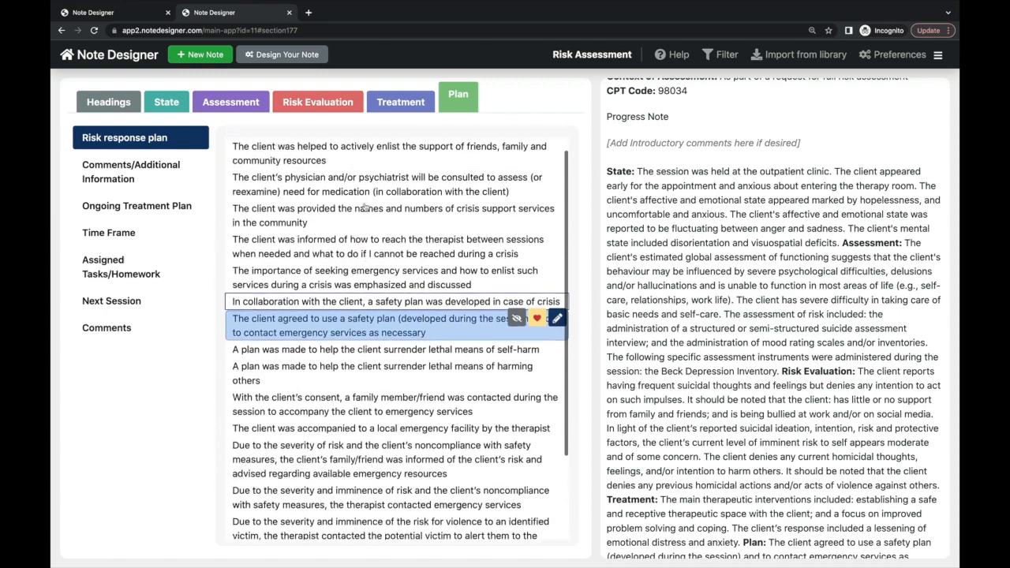
scroll(674, 256, "down", 3)
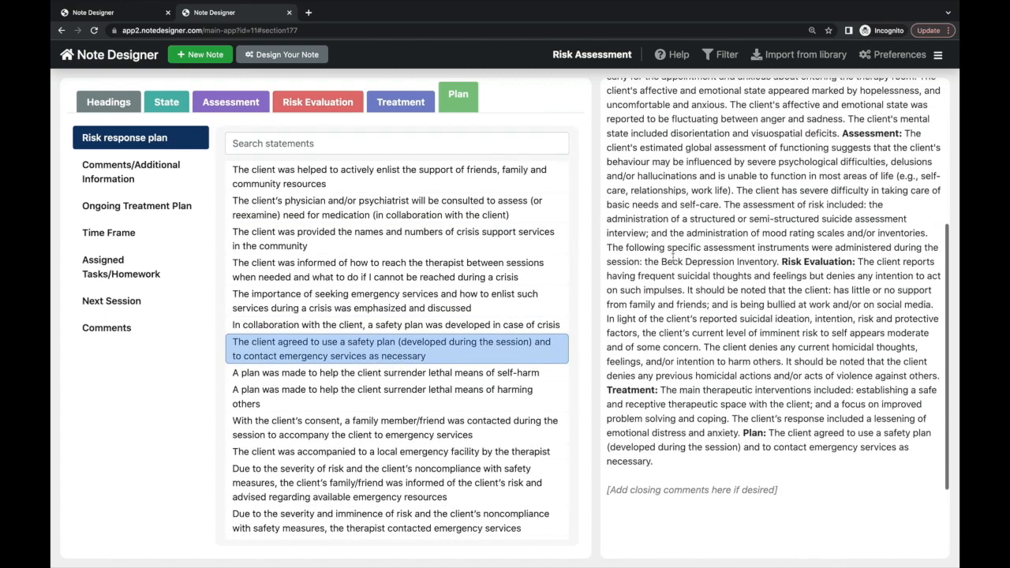
scroll(673, 256, "down", 1)
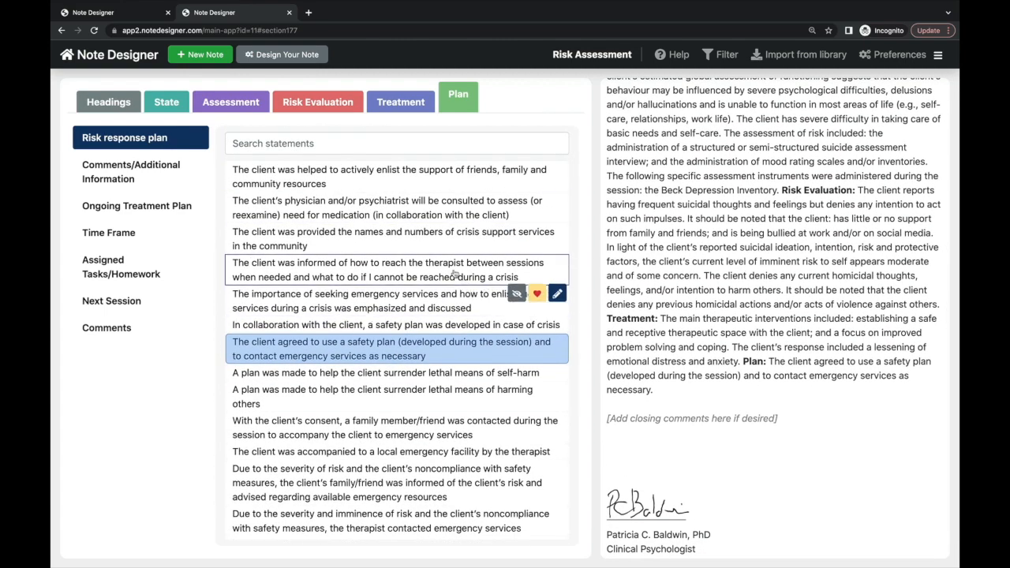
left_click(425, 377)
left_click(425, 377)
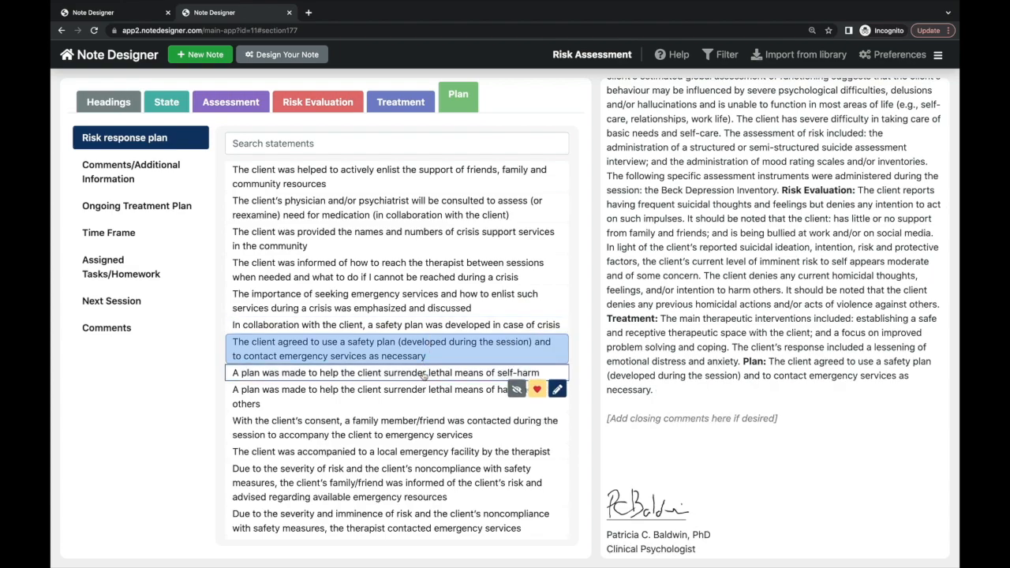
left_click(435, 244)
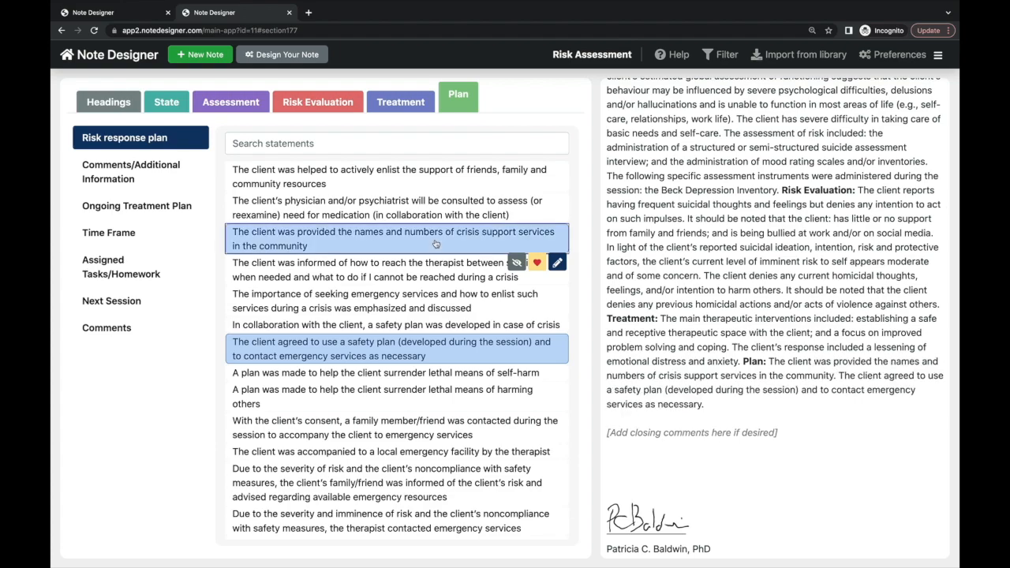
- Add continued support of the client's self-exploration to the ongoing treatment plan
left_click(183, 210)
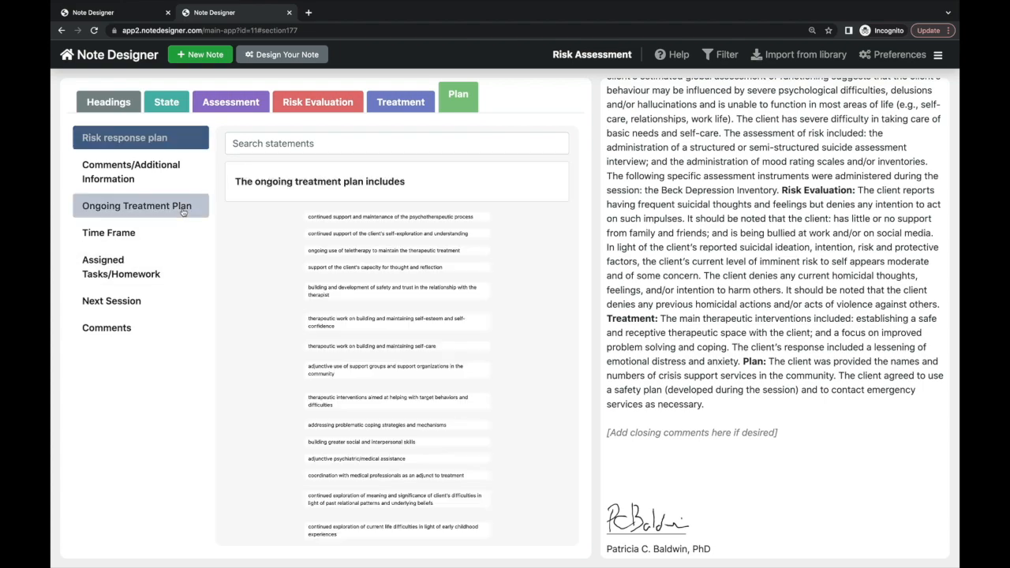
left_click(253, 234)
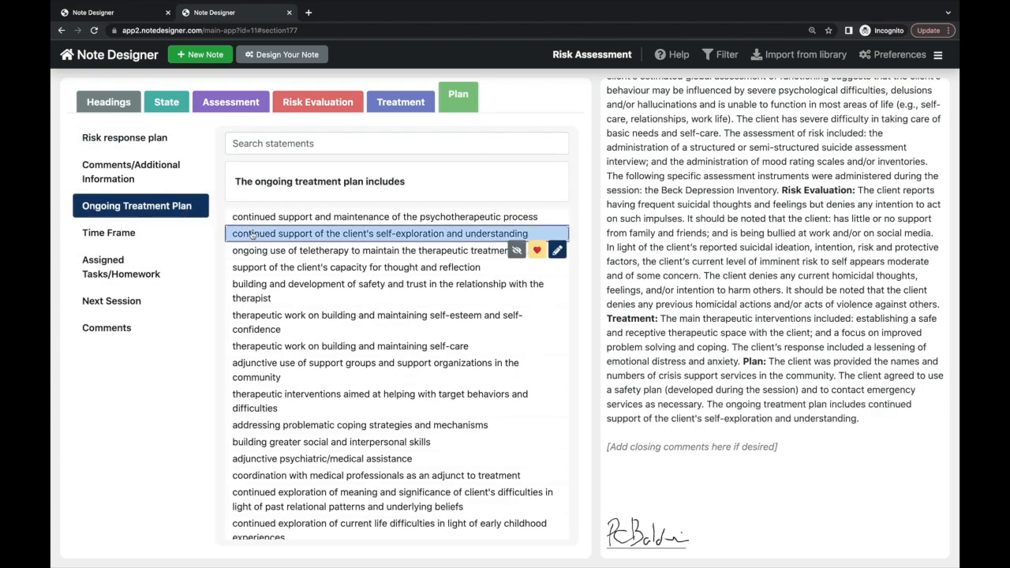
left_click(158, 269)
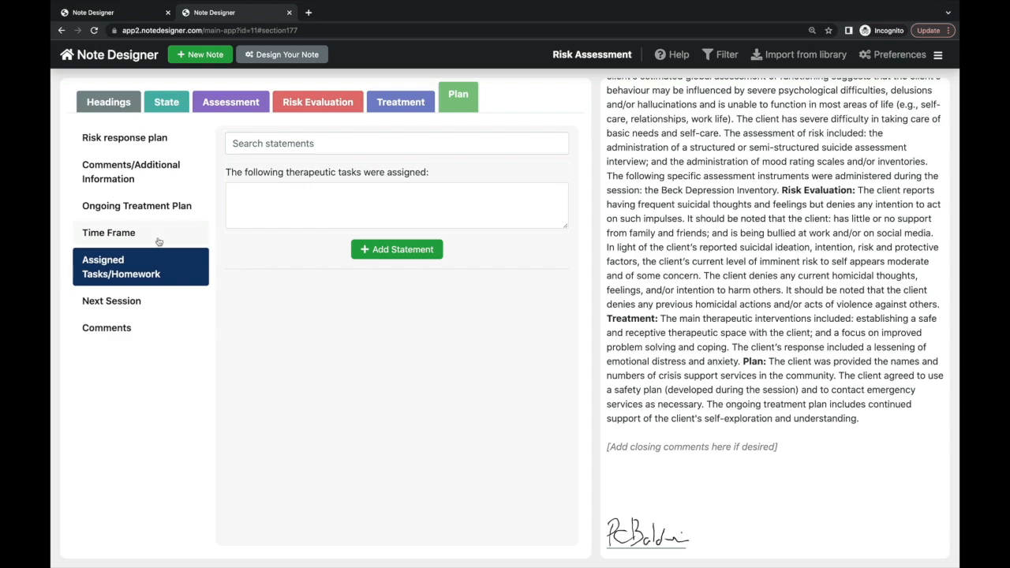
left_click(158, 237)
left_click(158, 301)
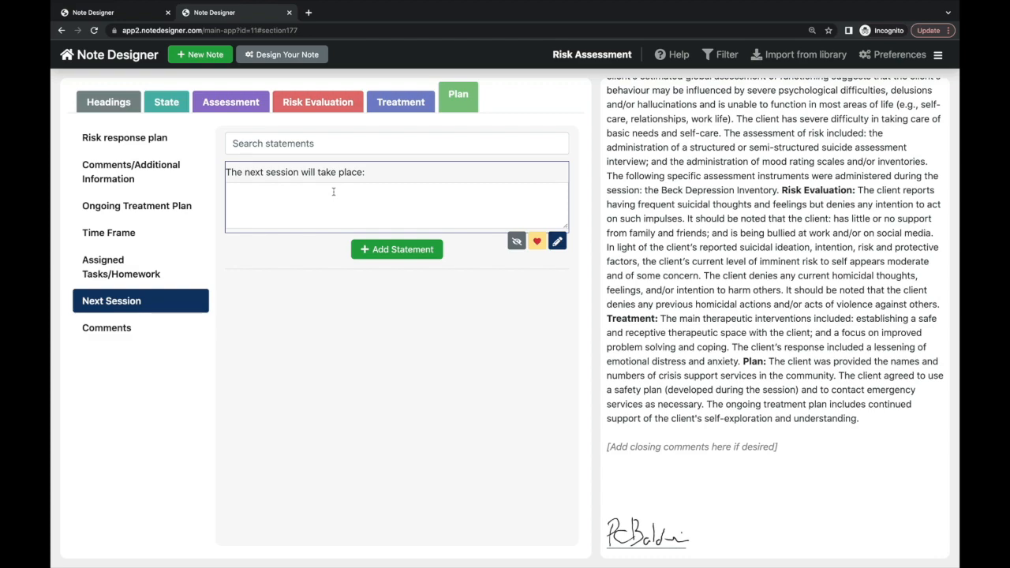
left_click(121, 336)
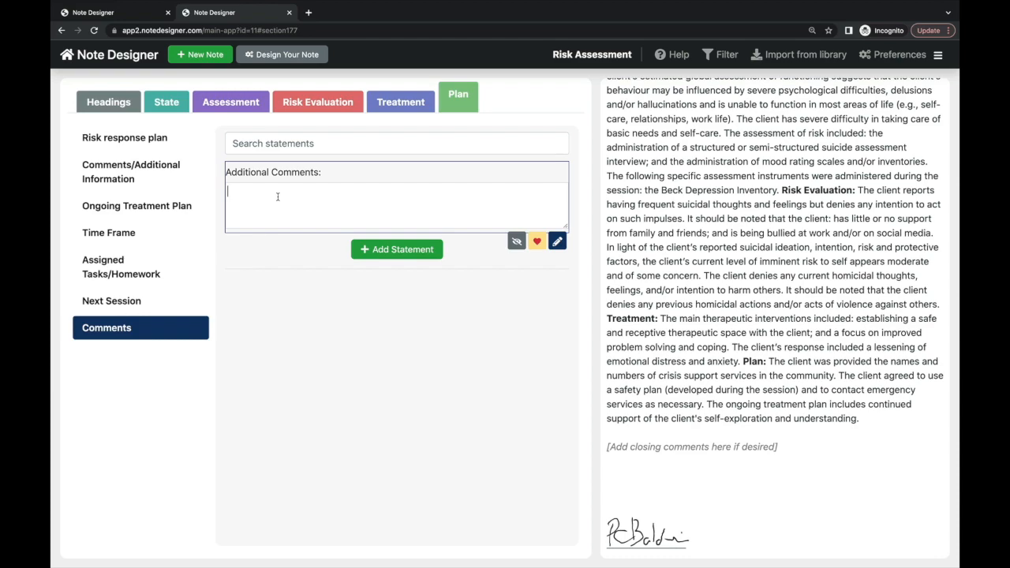
- Add the comment 'The client expressed feeling confused by the' and re-sign the note
type("The c")
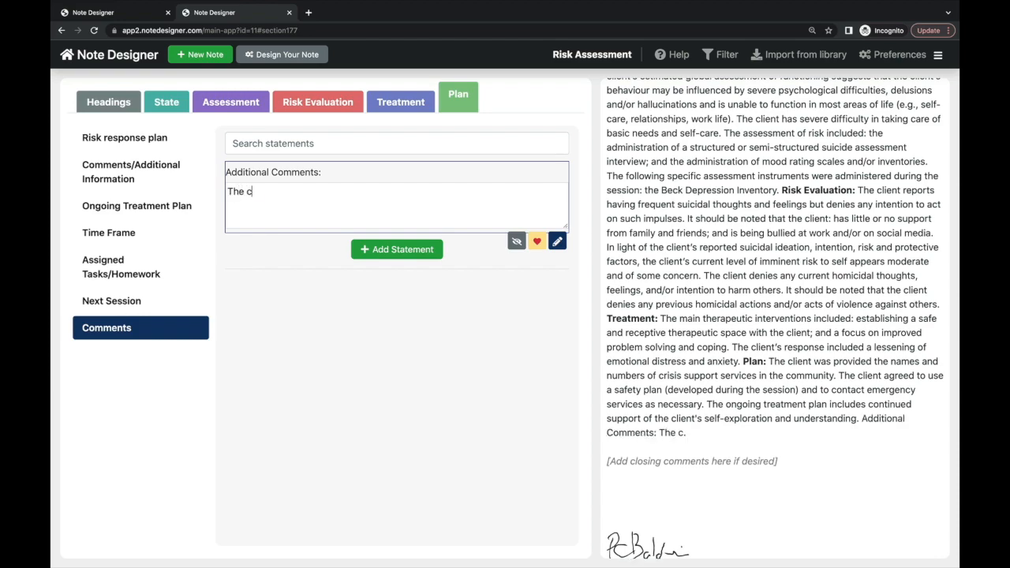
type("lient expr")
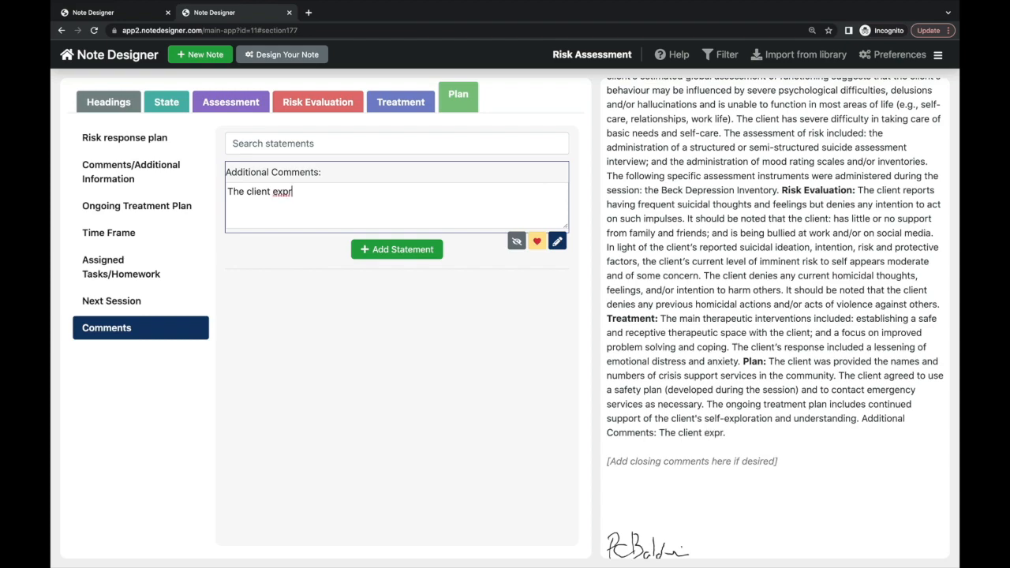
type("essed feeling")
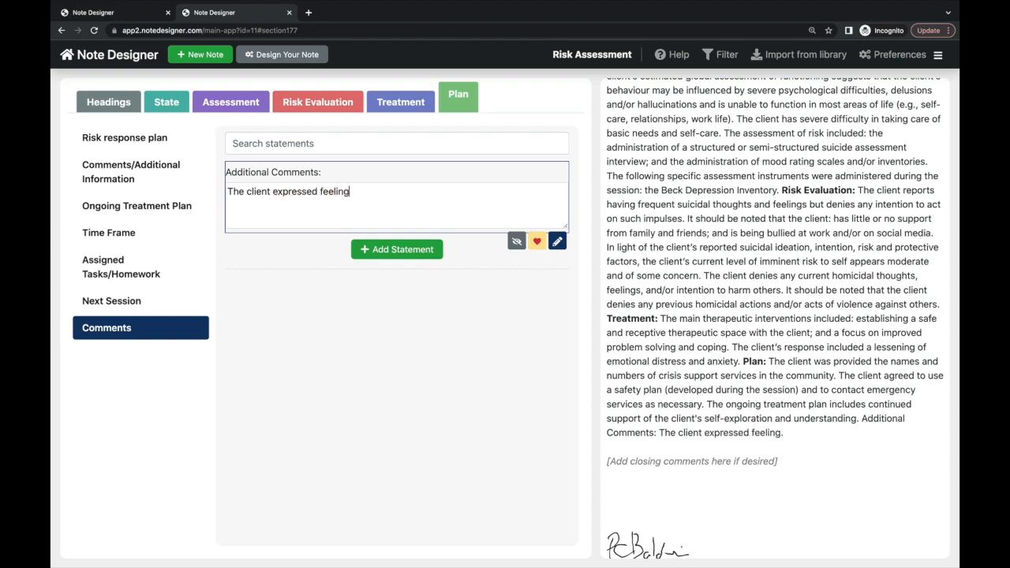
type(" confused by the")
scroll(710, 416, "down", 2)
left_click(654, 524)
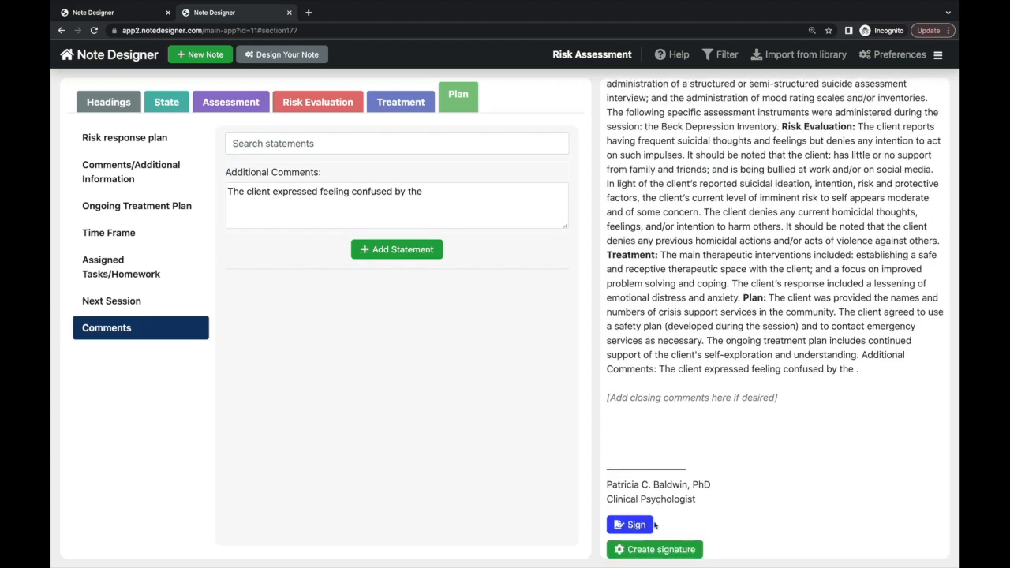
left_click(641, 527)
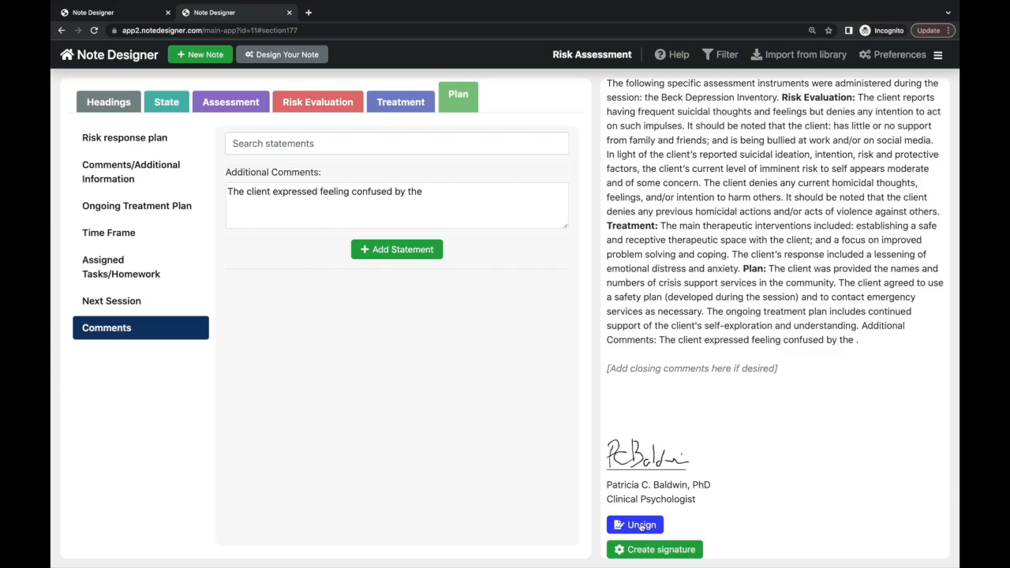
scroll(732, 212, "up", 5)
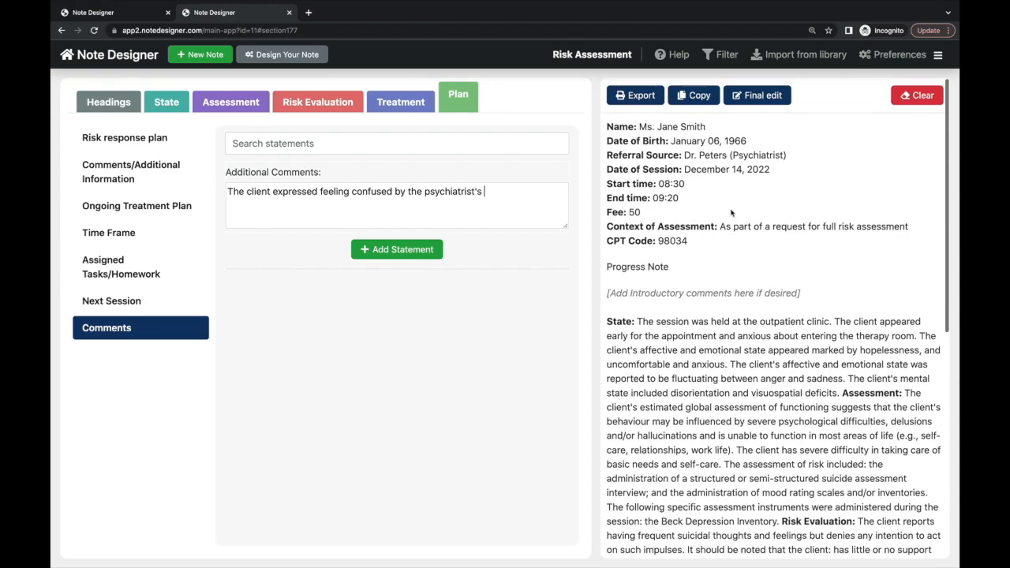
- Open the Export preview and scroll through the PDF to page 2
left_click(653, 96)
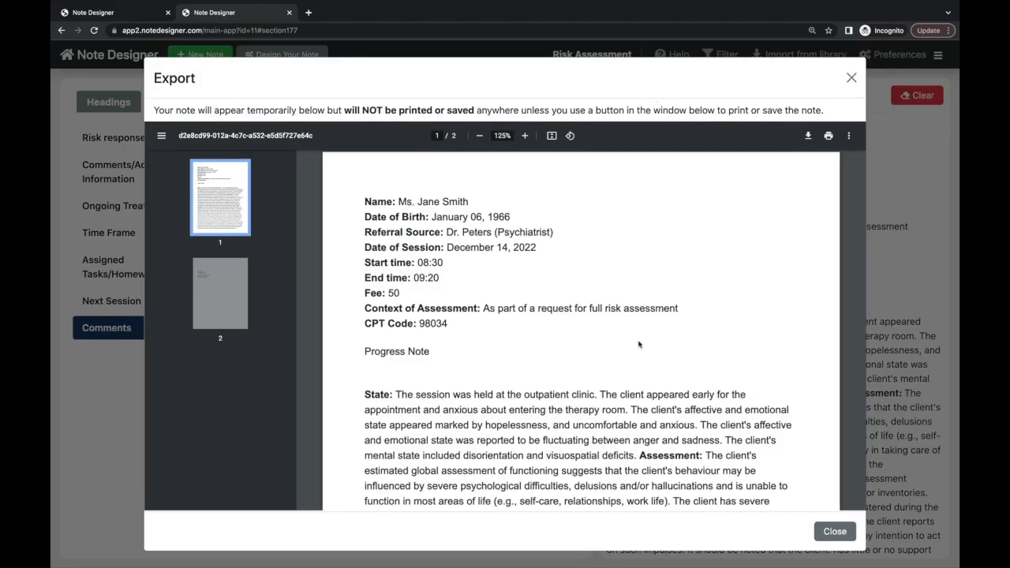
scroll(641, 344, "down", 2)
scroll(640, 345, "down", 6)
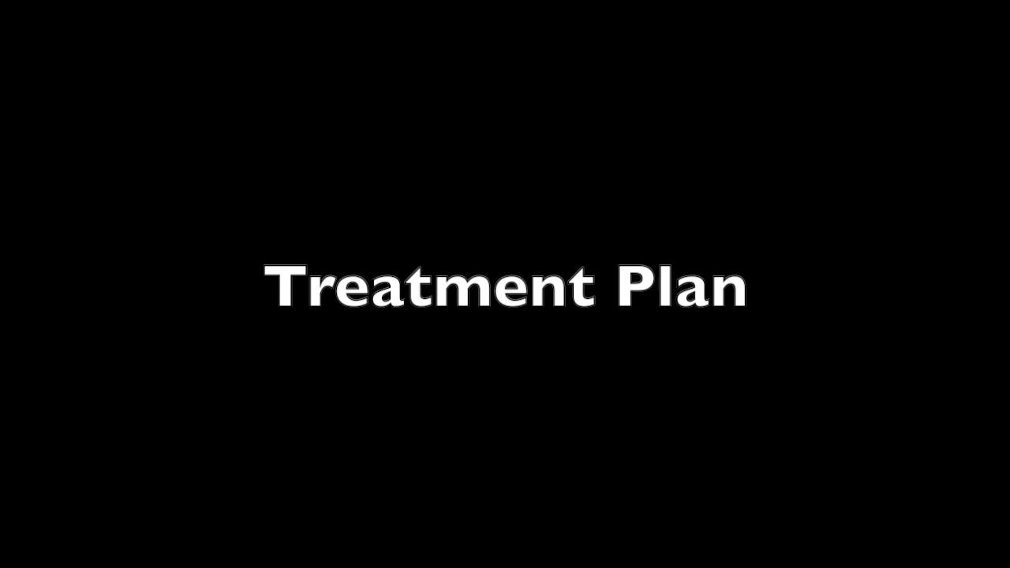
- Start a new Treatment Plan note, discarding the current note
left_click(419, 346)
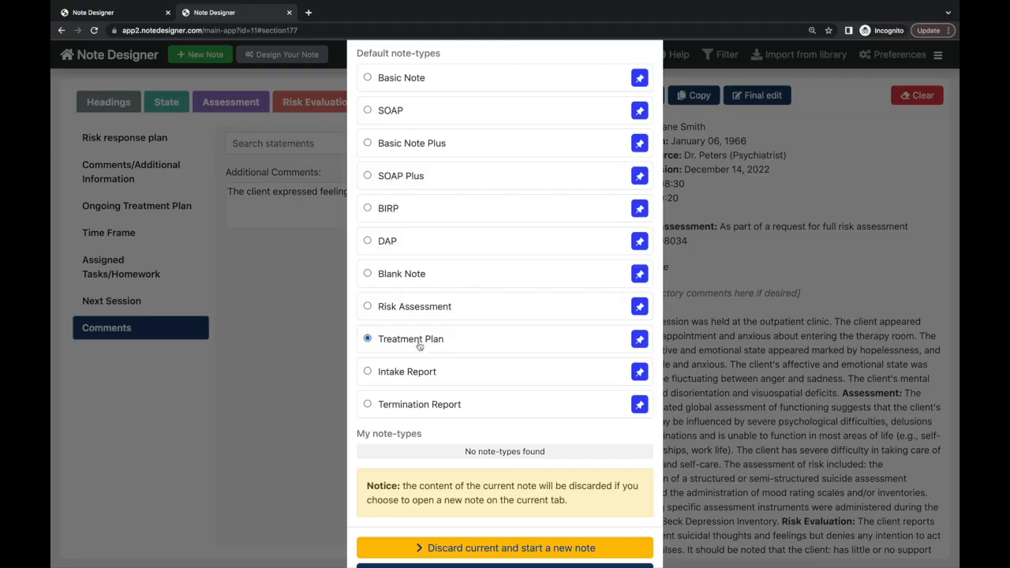
scroll(419, 345, "down", 3)
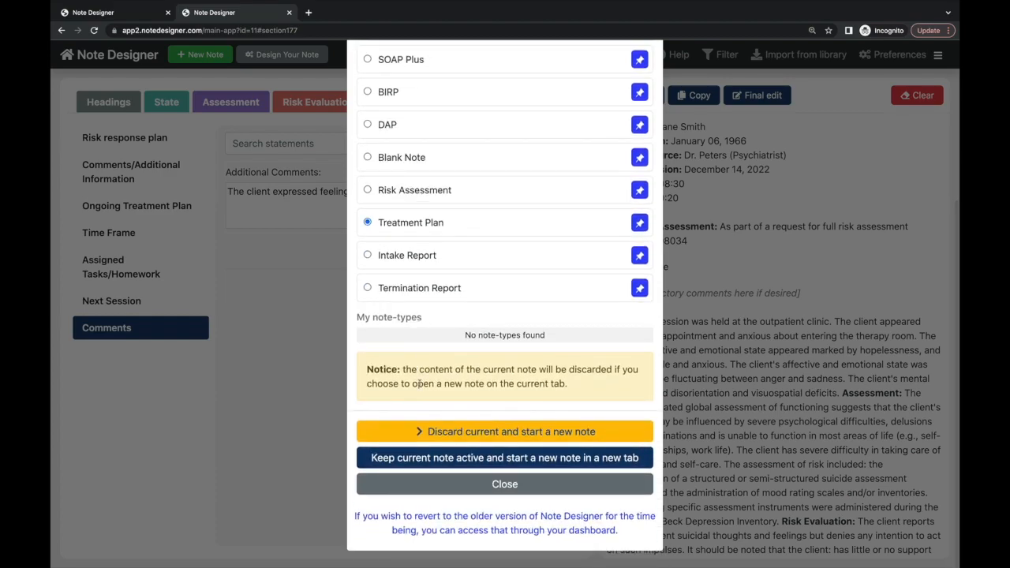
left_click(432, 433)
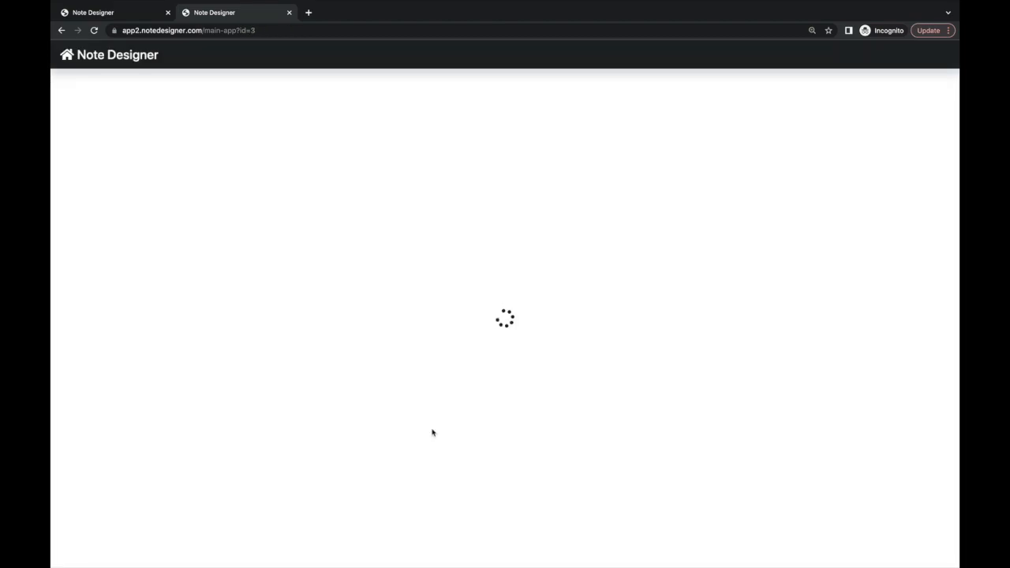
- Enter the client's name and date of birth, living arrangements 'lives alone' and occupation 'teacher'
key("Tab")
type("1951")
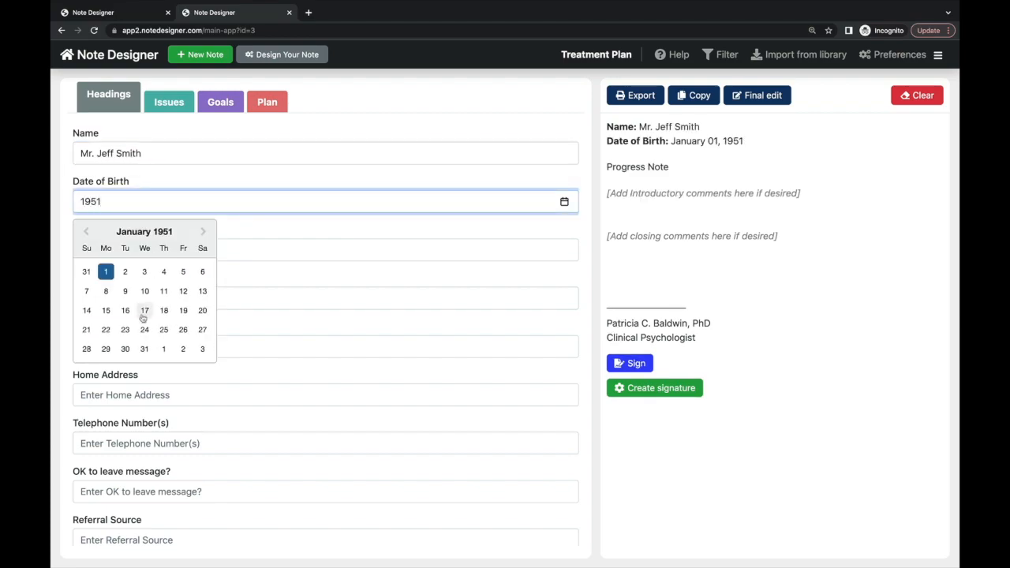
left_click(145, 310)
key("Tab")
left_click(147, 302)
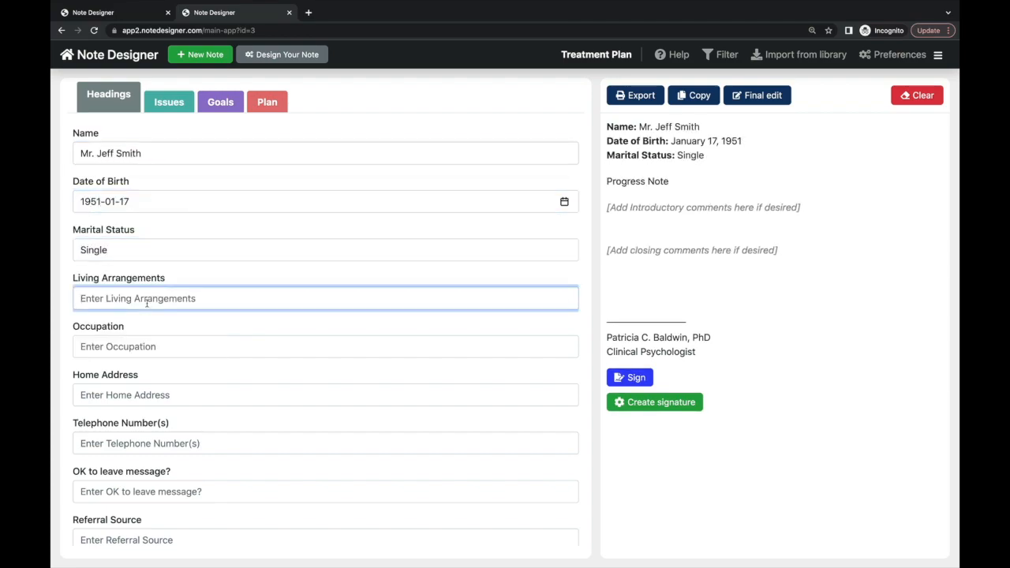
type("lives alone")
left_click(136, 346)
type("teacher")
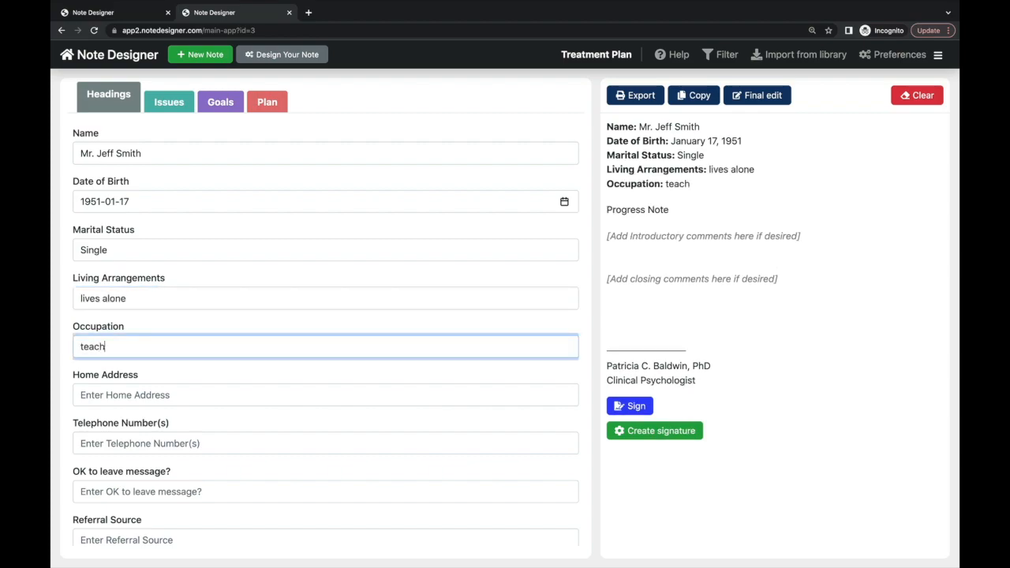
- Fill in the client's telephone number, OK to leave message 'yes' and referral source 'self'
left_click(131, 443)
type("555-555-5555")
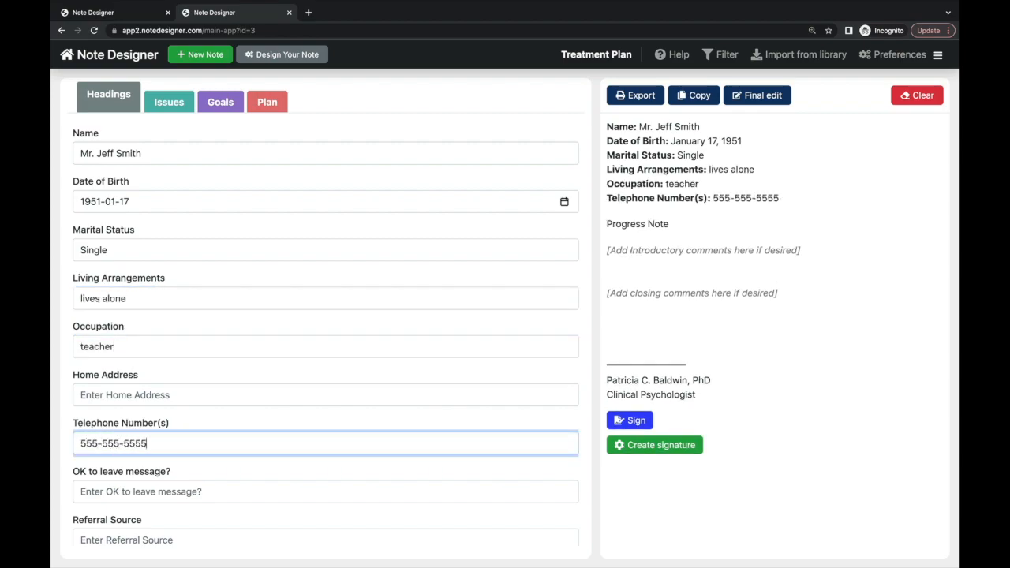
key("Tab")
type("yes")
left_click(121, 498)
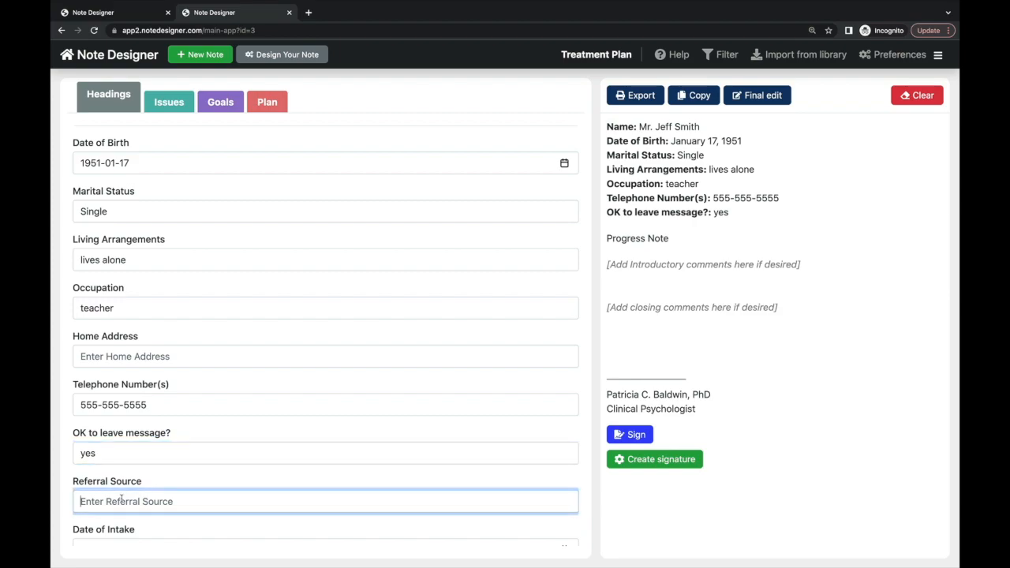
type("self")
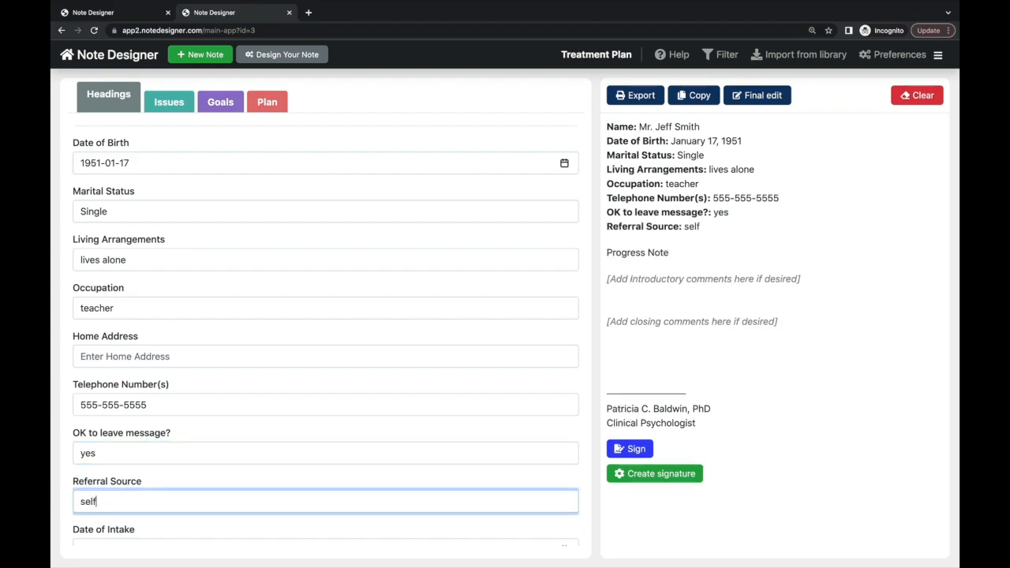
left_click(170, 103)
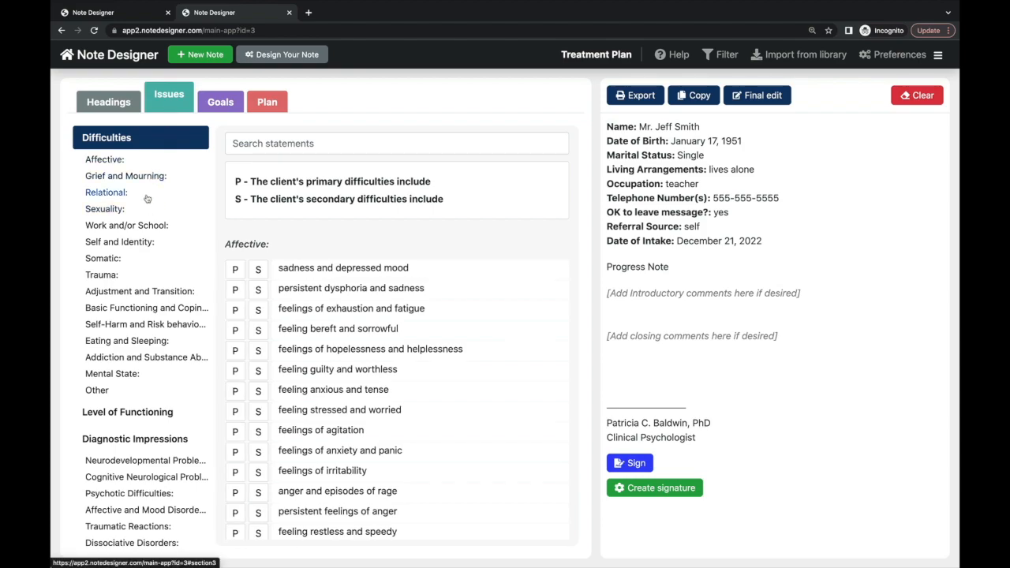
- Add feeling bereft and sorrowful as secondary and gambling difficulties as primary issues
left_click(135, 277)
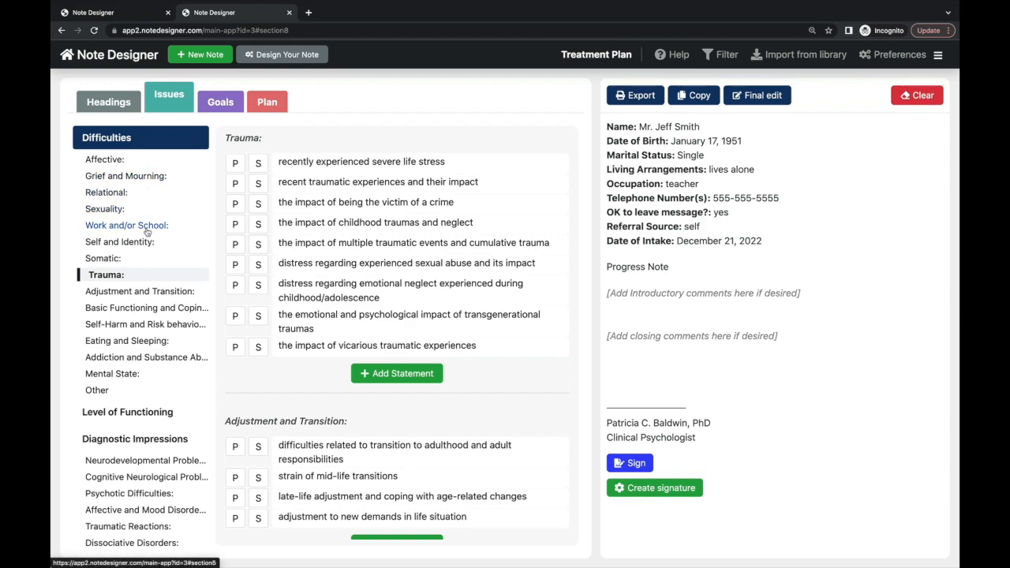
left_click(125, 161)
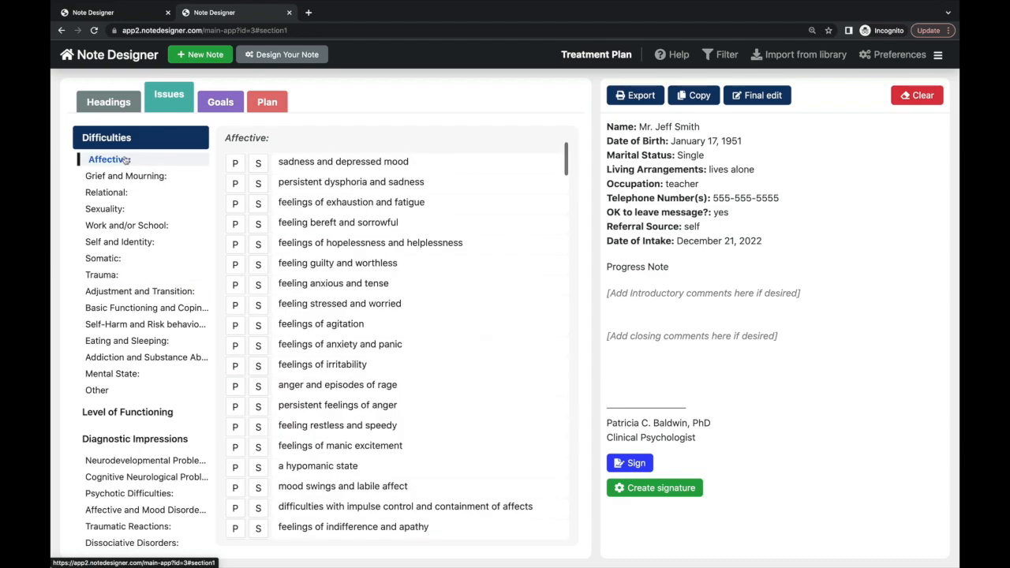
left_click(259, 225)
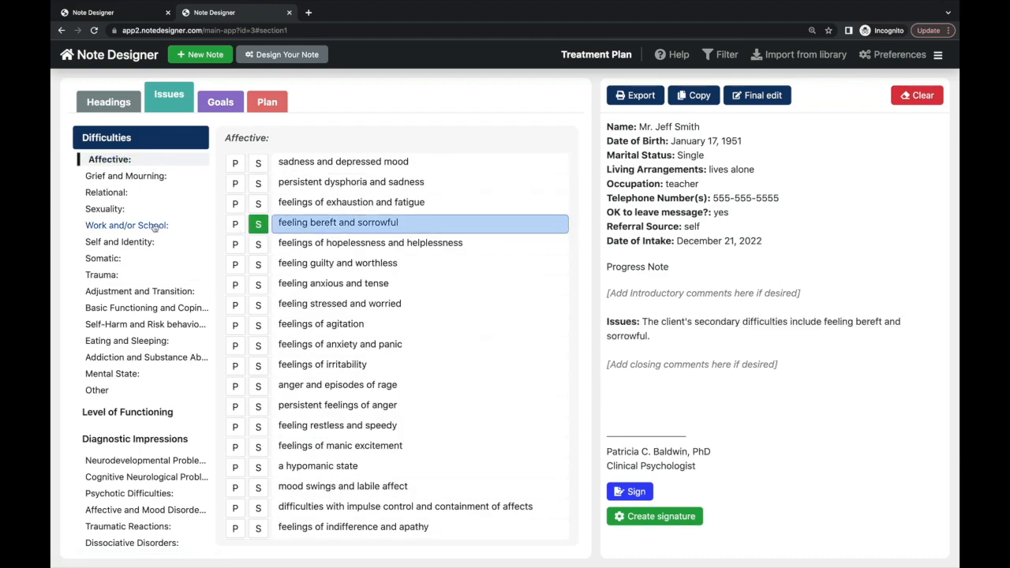
left_click(148, 197)
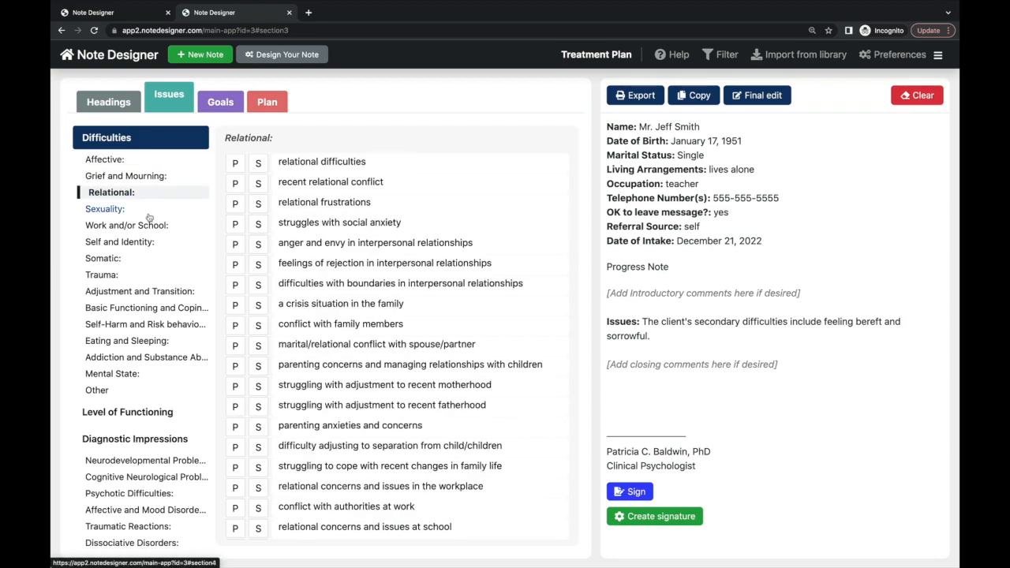
left_click(147, 212)
left_click(150, 274)
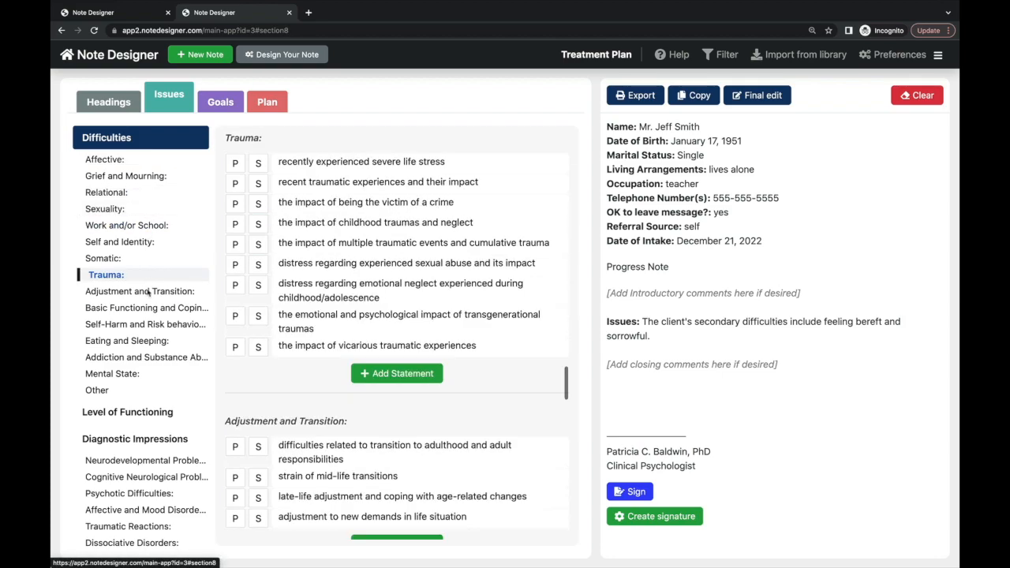
left_click(161, 359)
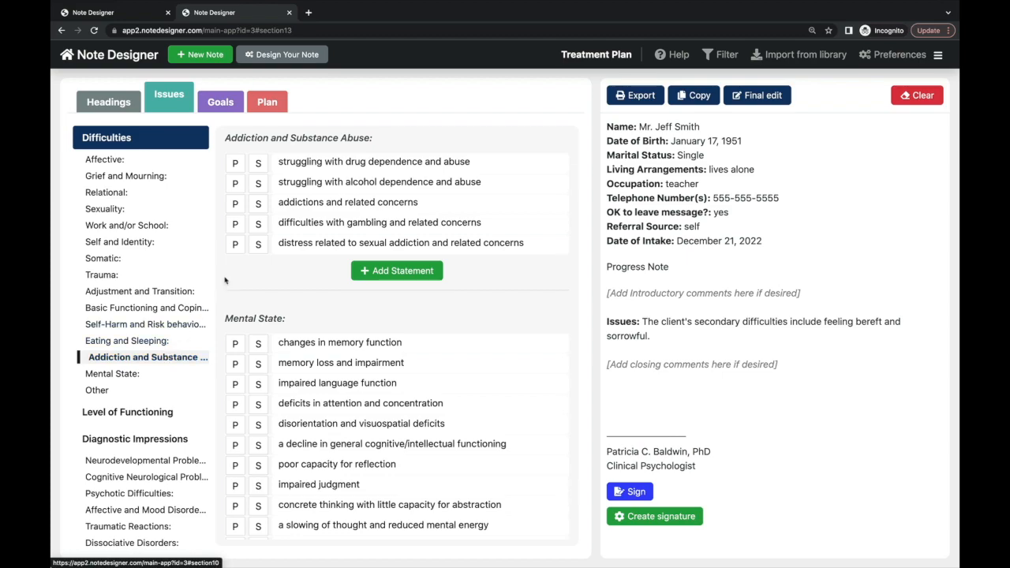
left_click(234, 224)
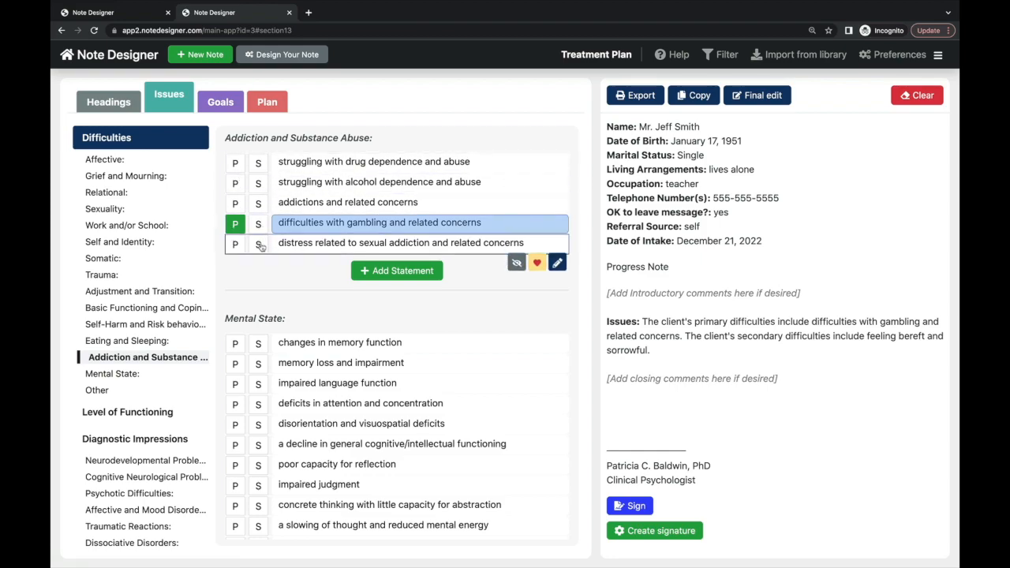
- Try the memory-change, memory-loss and impaired-language issues, then remove all three
left_click(257, 346)
left_click(237, 365)
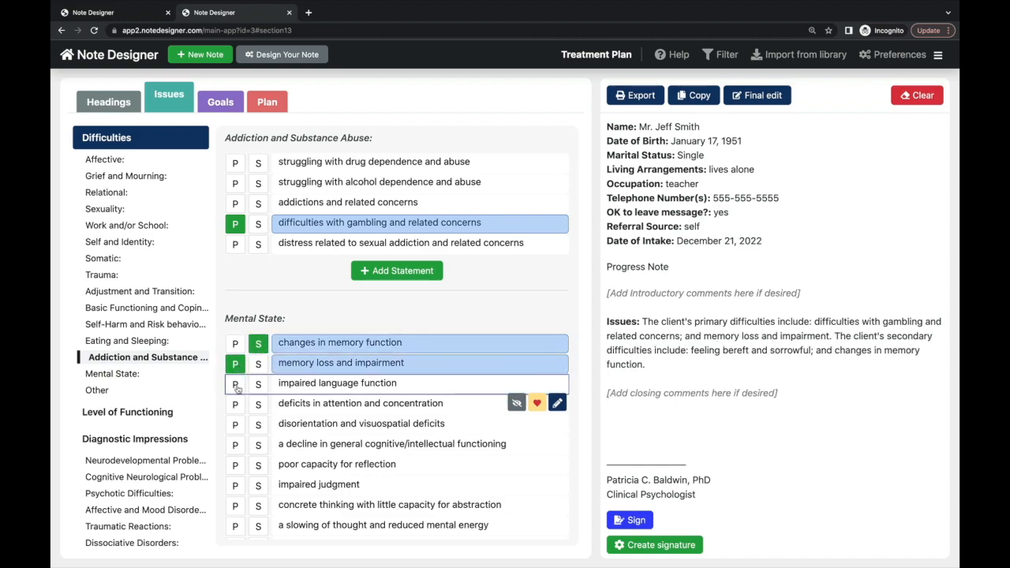
left_click(237, 387)
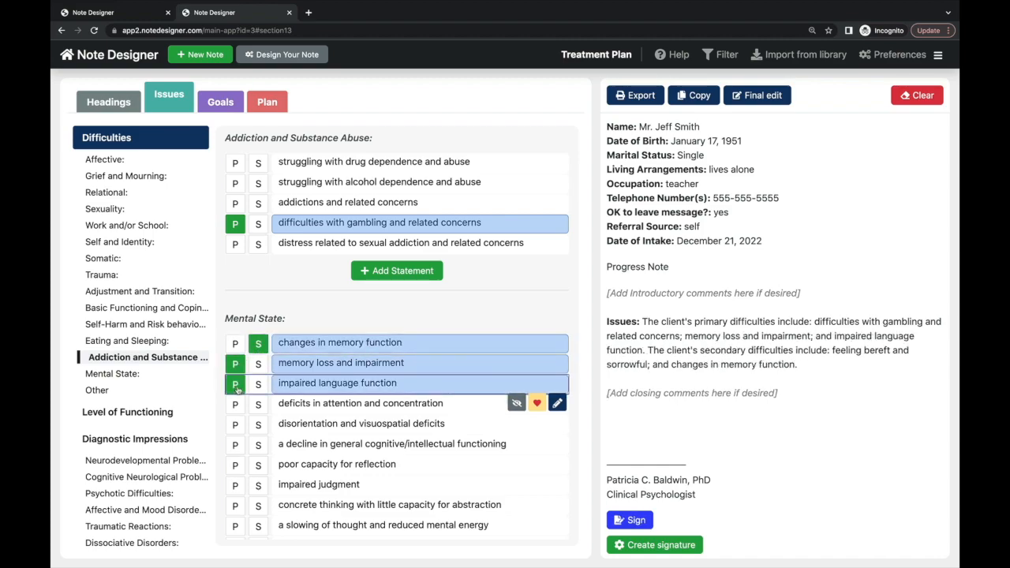
left_click(237, 387)
left_click(235, 365)
left_click(257, 346)
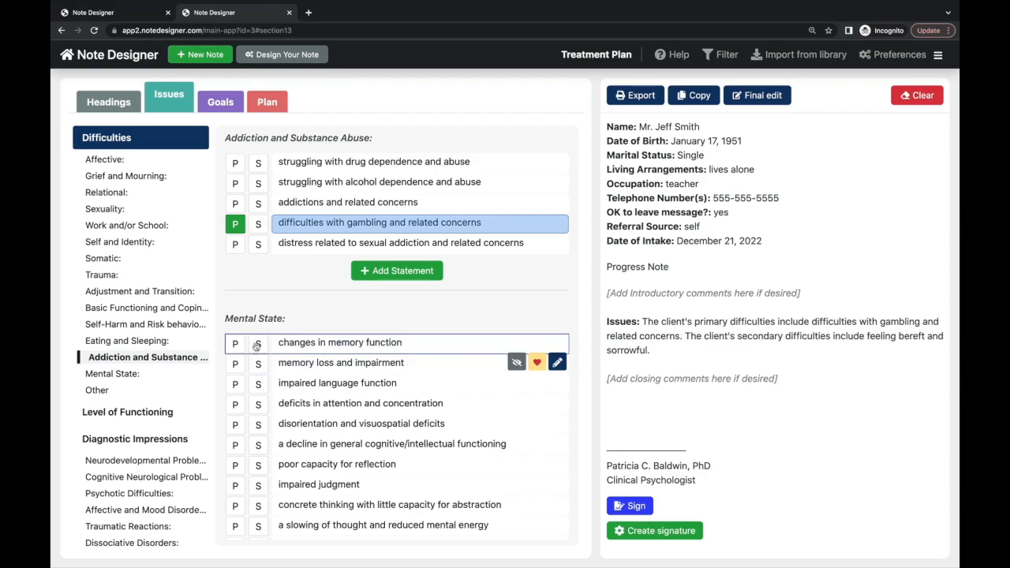
scroll(160, 401, "down", 3)
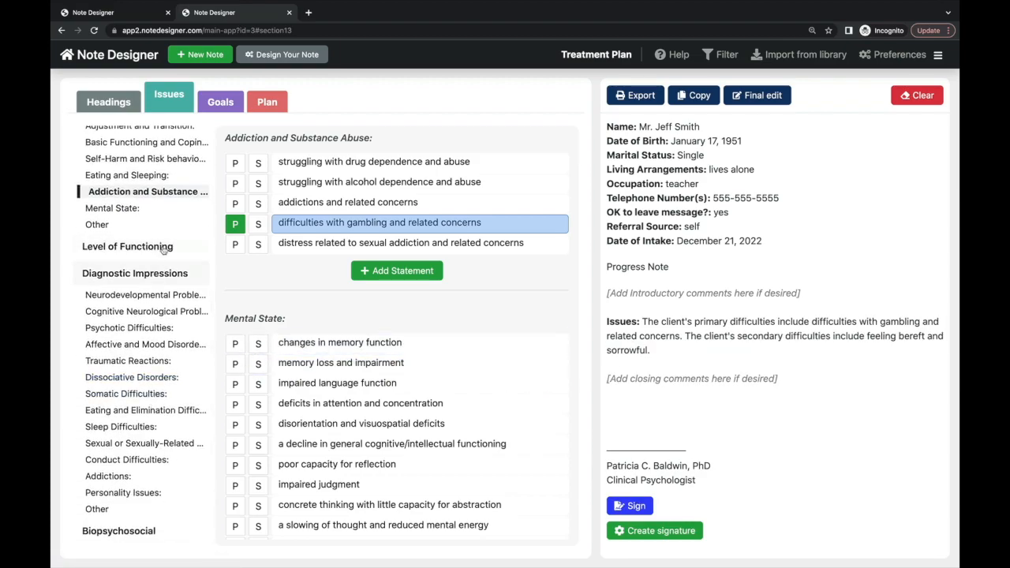
left_click(164, 247)
- Rate social interaction difficulty as moderate and add a persistent depressive disorder diagnostic impression
left_click(335, 483)
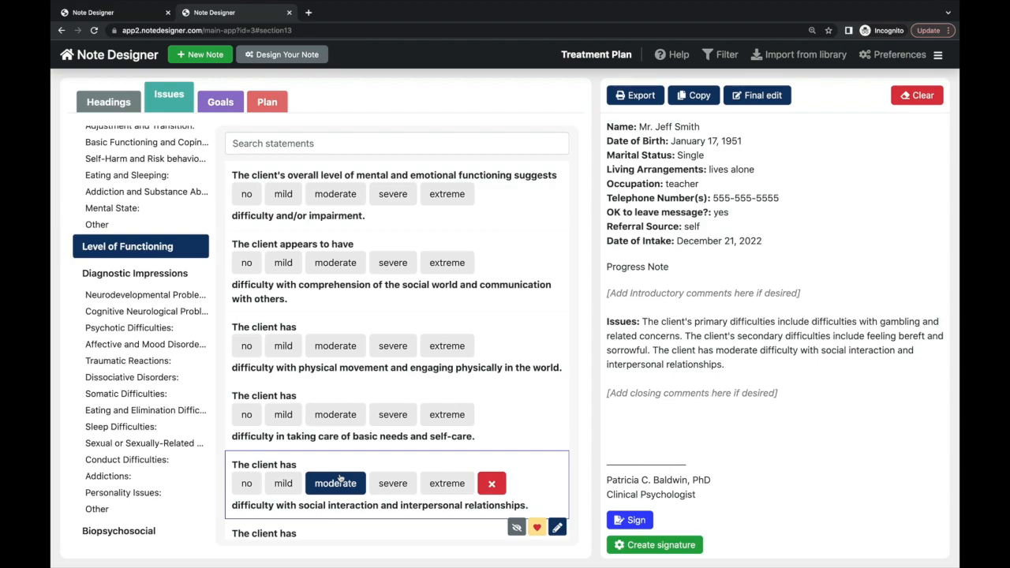
left_click(134, 275)
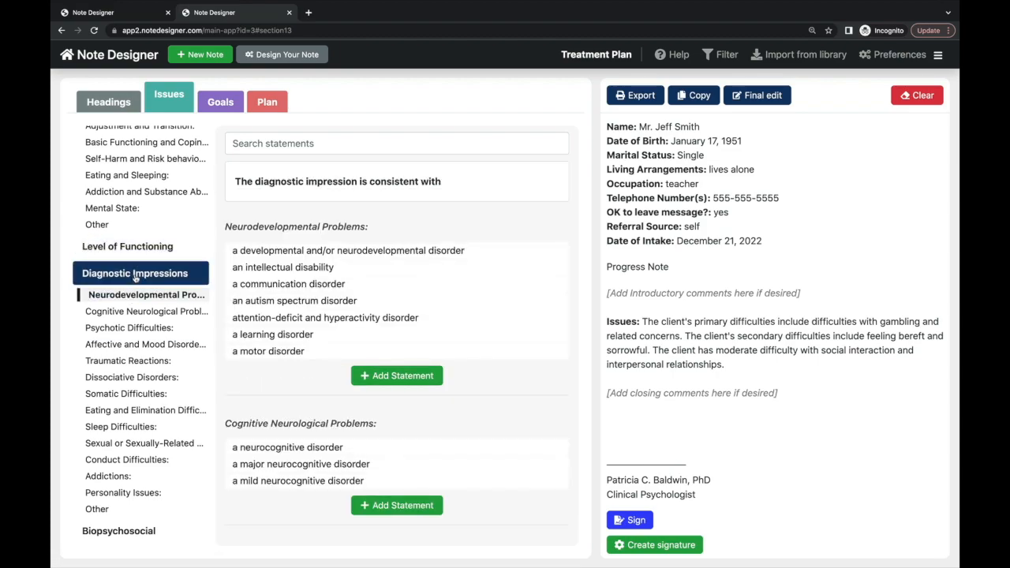
left_click(149, 249)
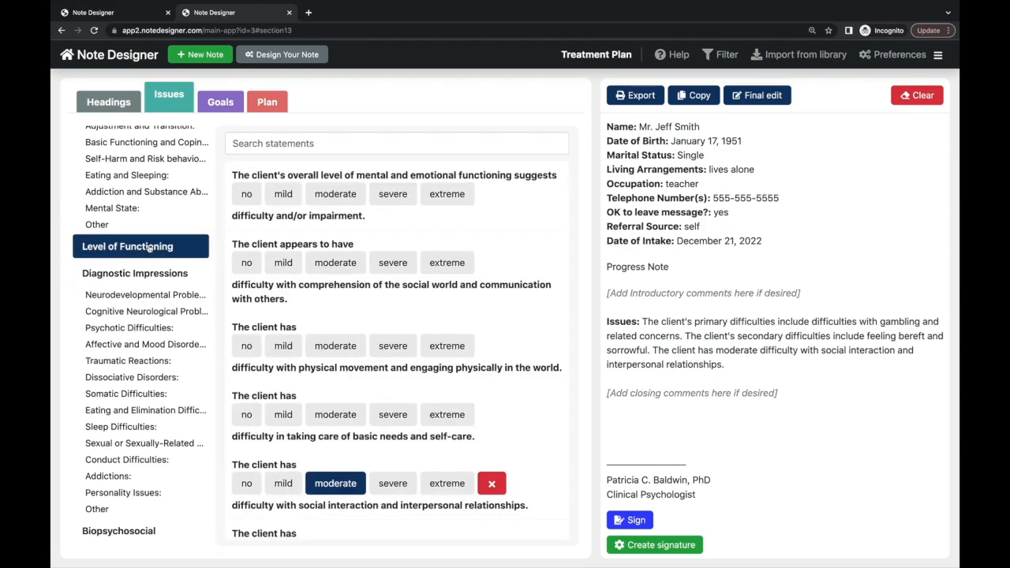
left_click(153, 280)
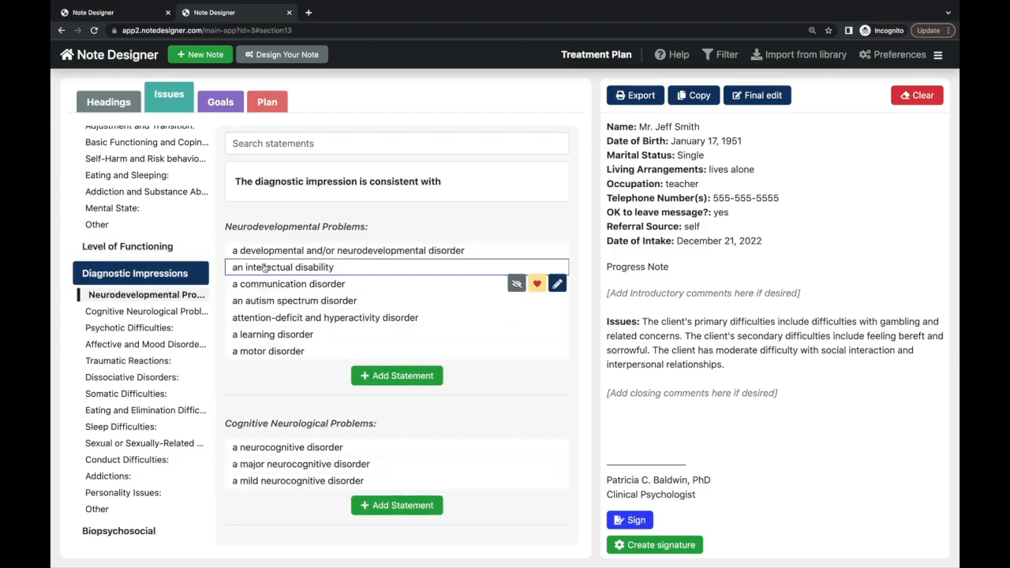
scroll(264, 269, "down", 10)
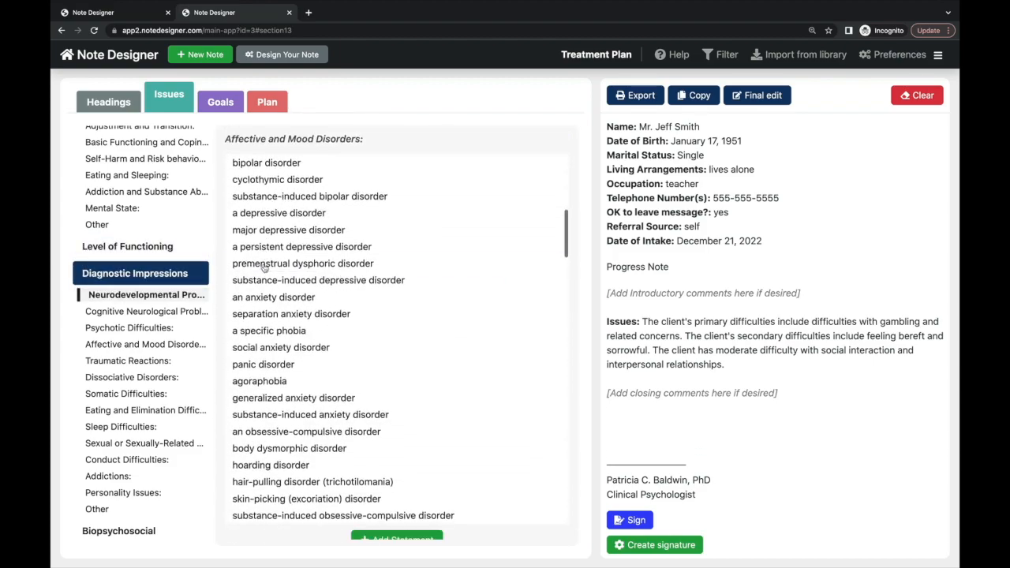
left_click(268, 249)
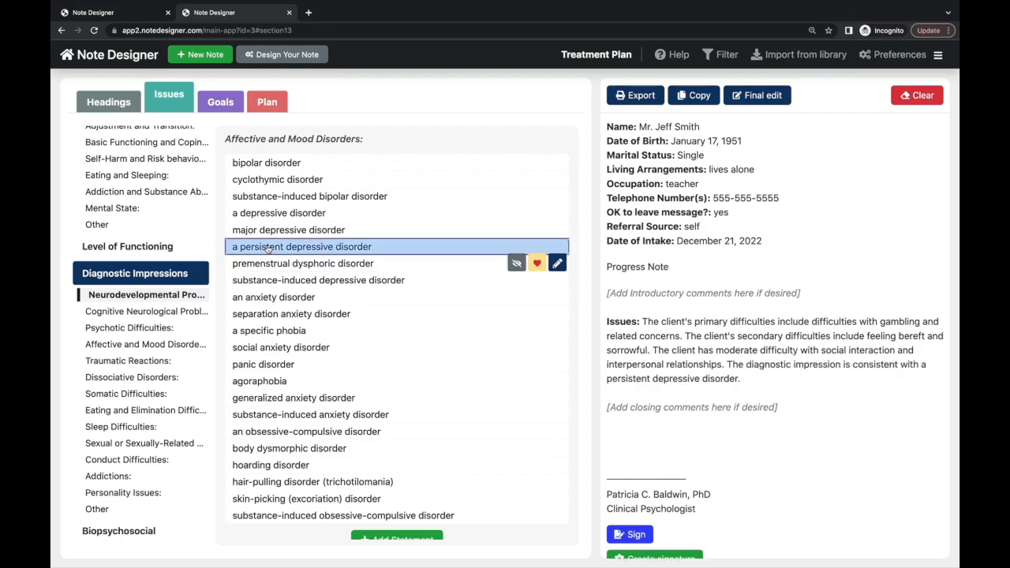
left_click(275, 367)
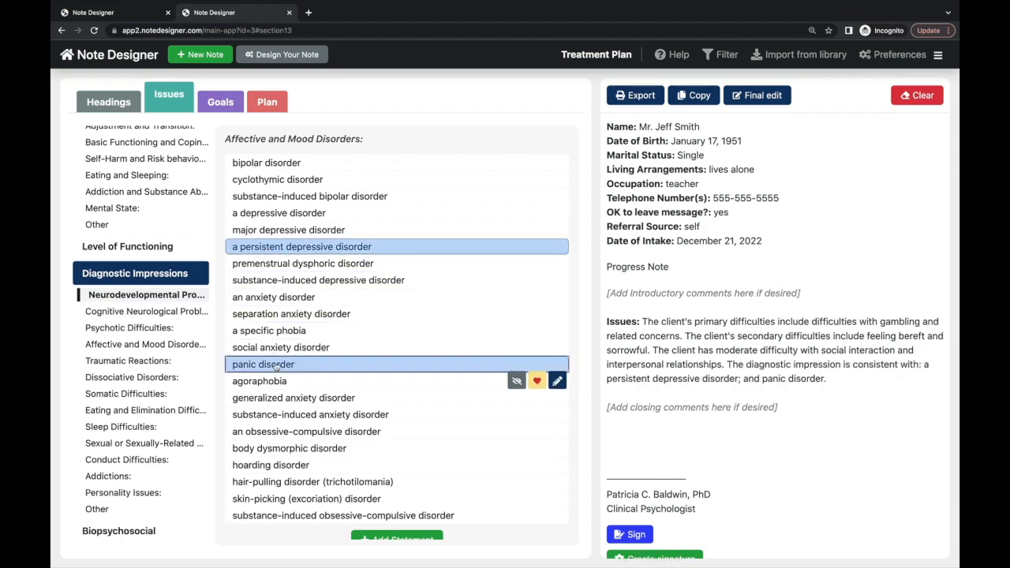
left_click(275, 366)
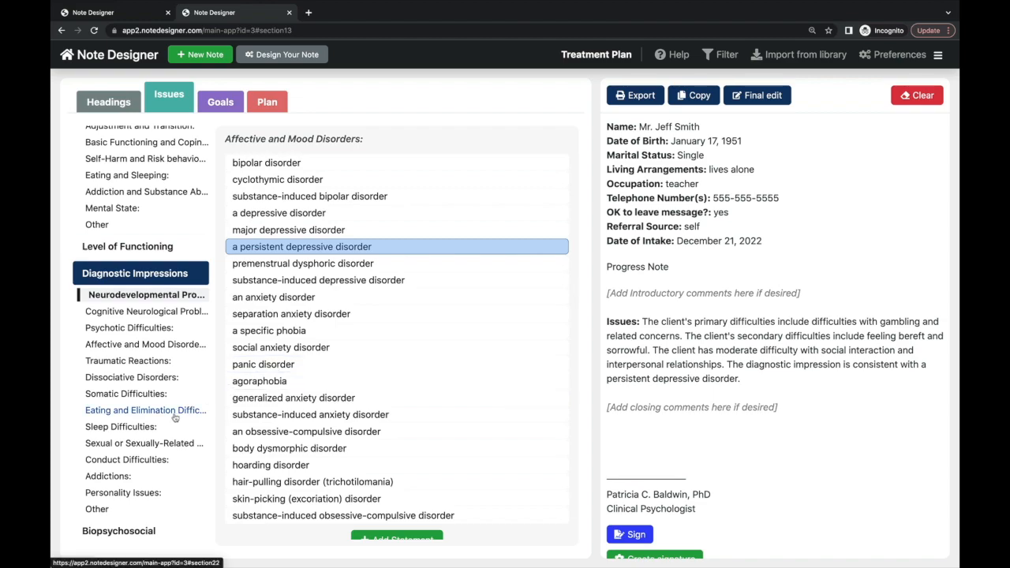
left_click(148, 532)
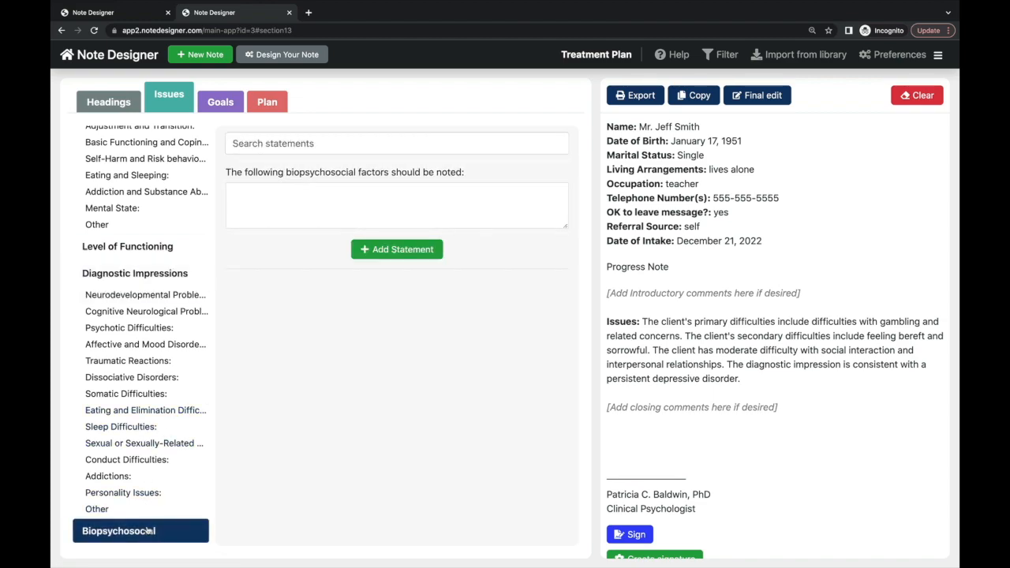
left_click(224, 111)
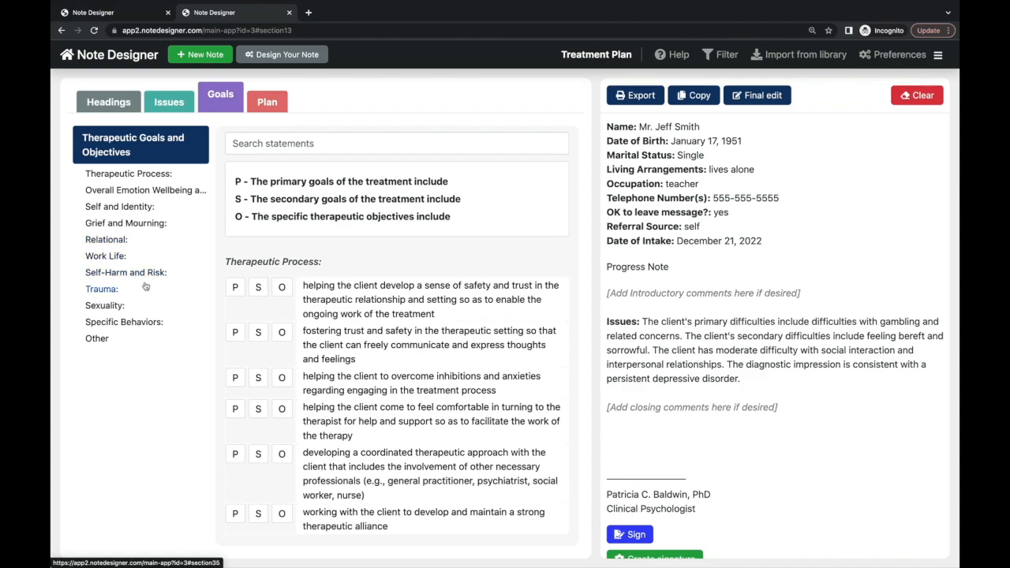
- Browse the goal categories and make containing and lessening rage and anger a primary goal
left_click(168, 174)
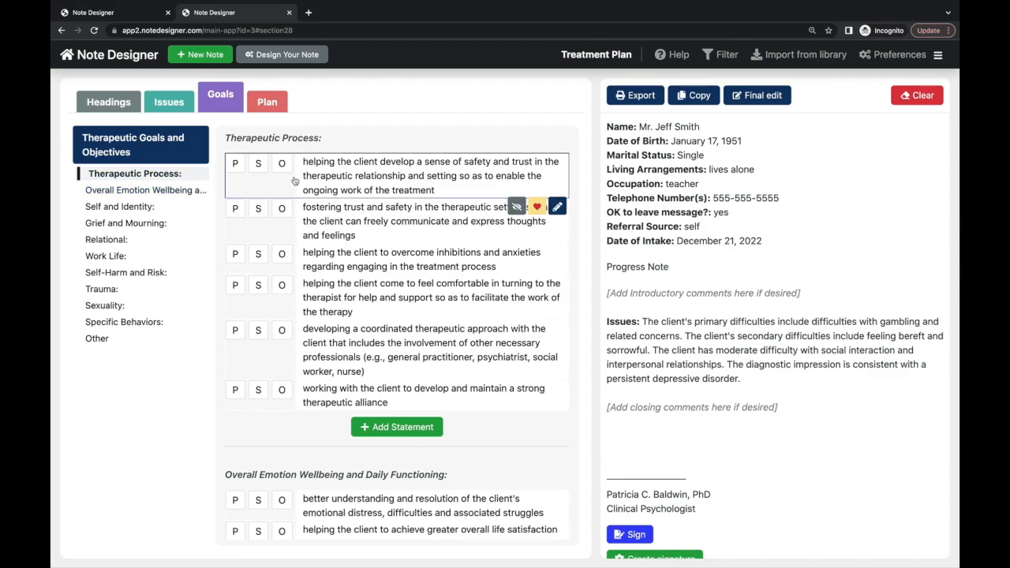
left_click(168, 193)
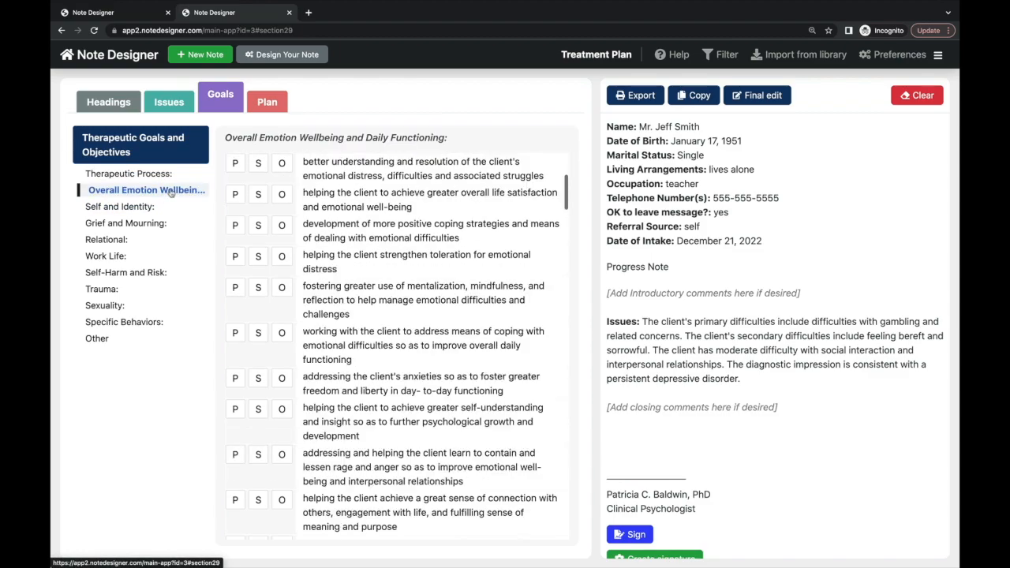
left_click(157, 206)
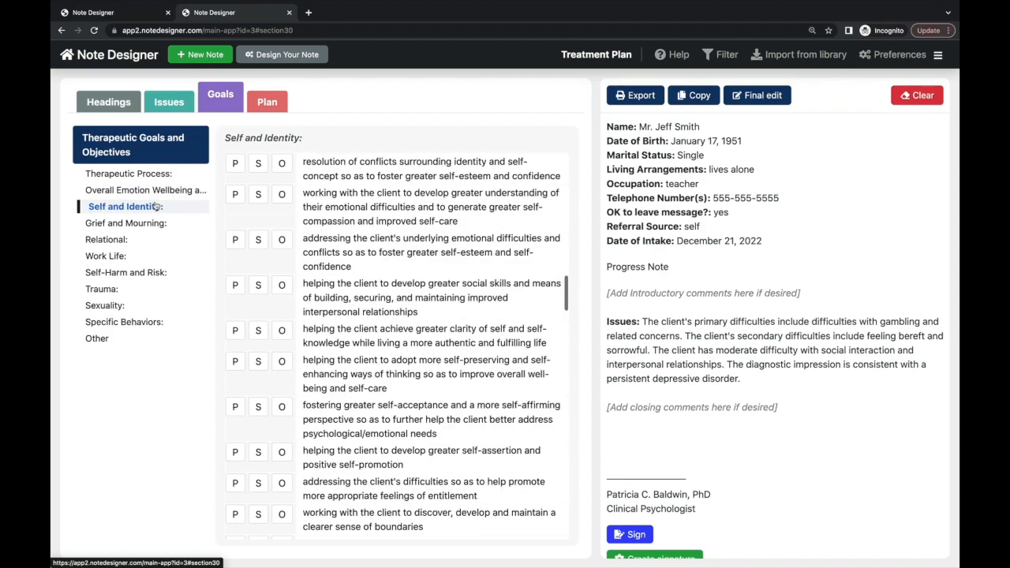
left_click(158, 224)
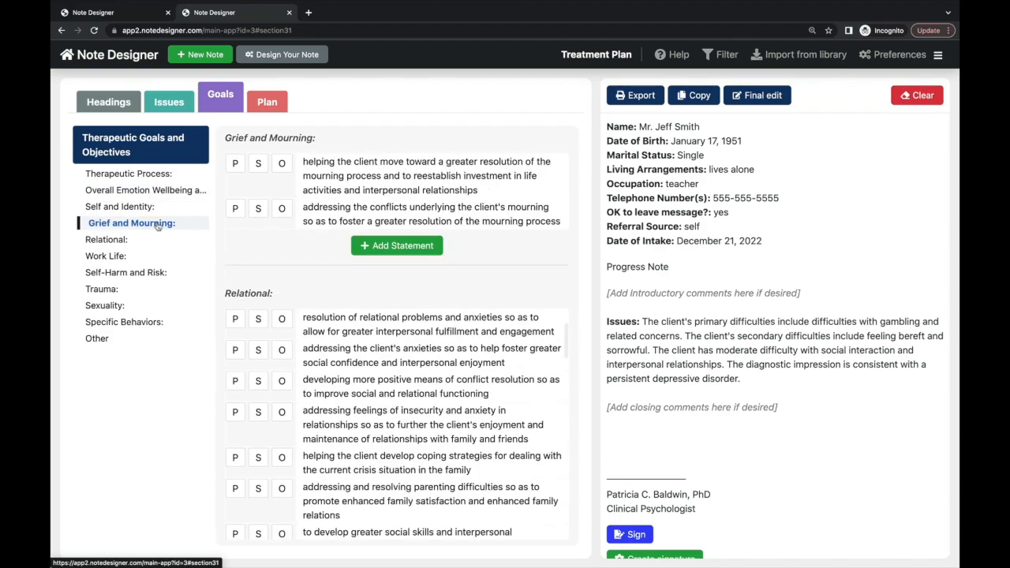
left_click(148, 240)
left_click(148, 272)
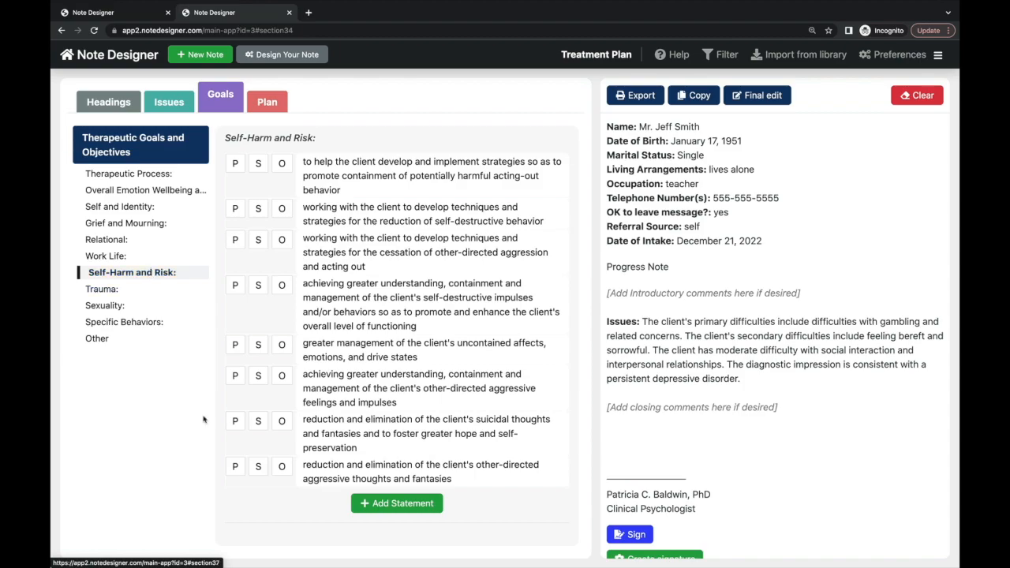
scroll(396, 420, "down", 2)
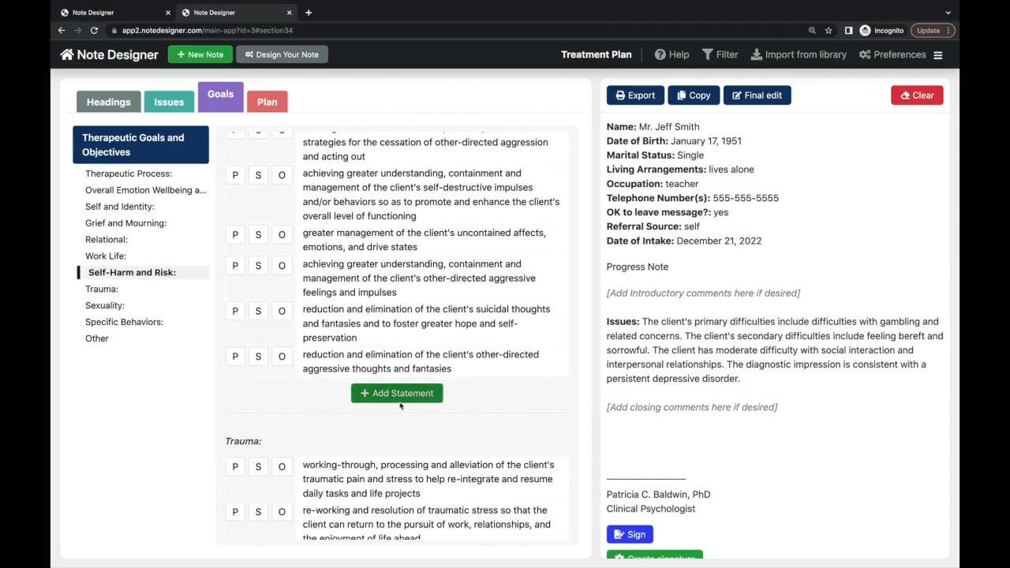
scroll(407, 402, "down", 5)
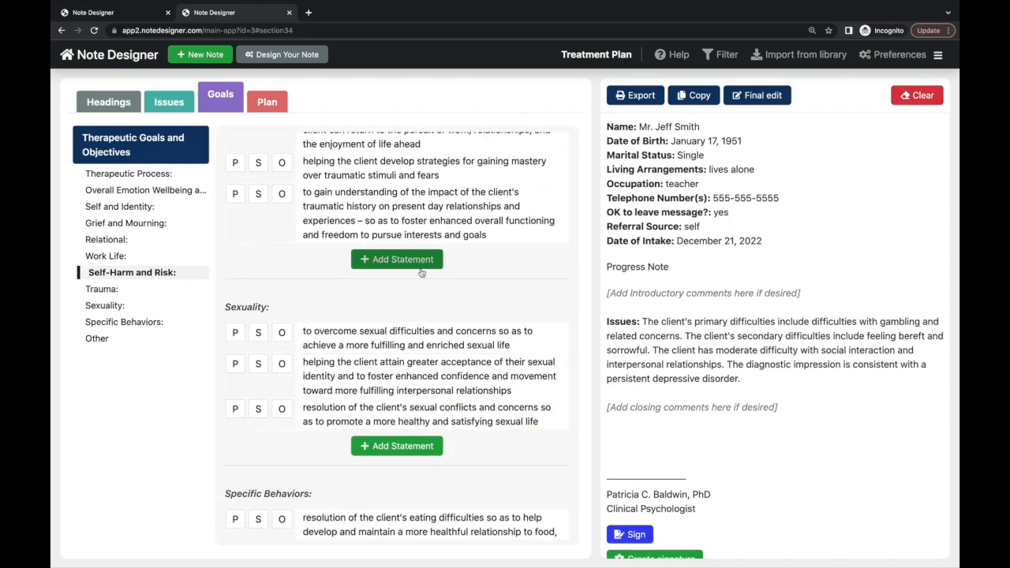
scroll(425, 269, "up", 10)
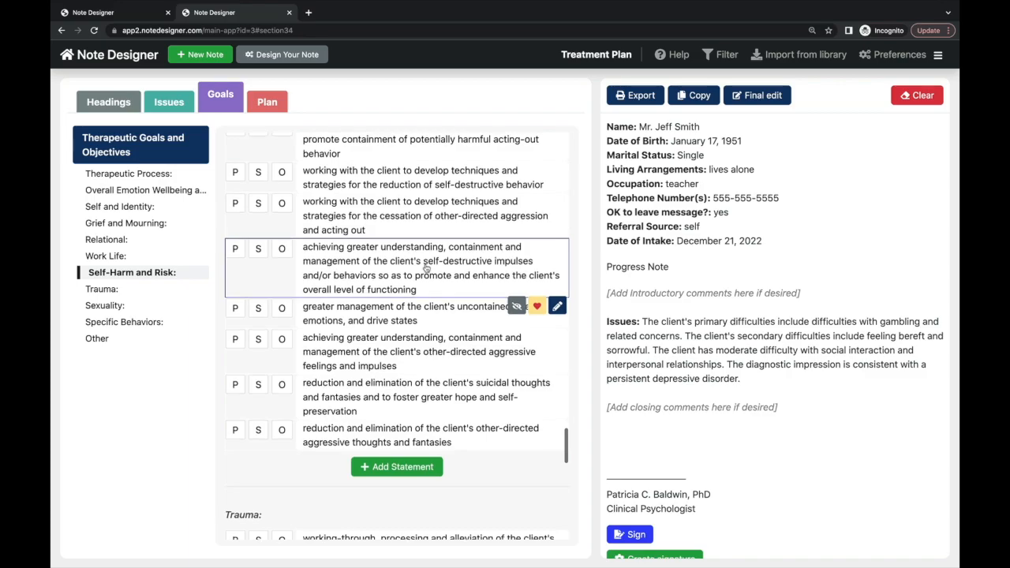
scroll(426, 268, "up", 10)
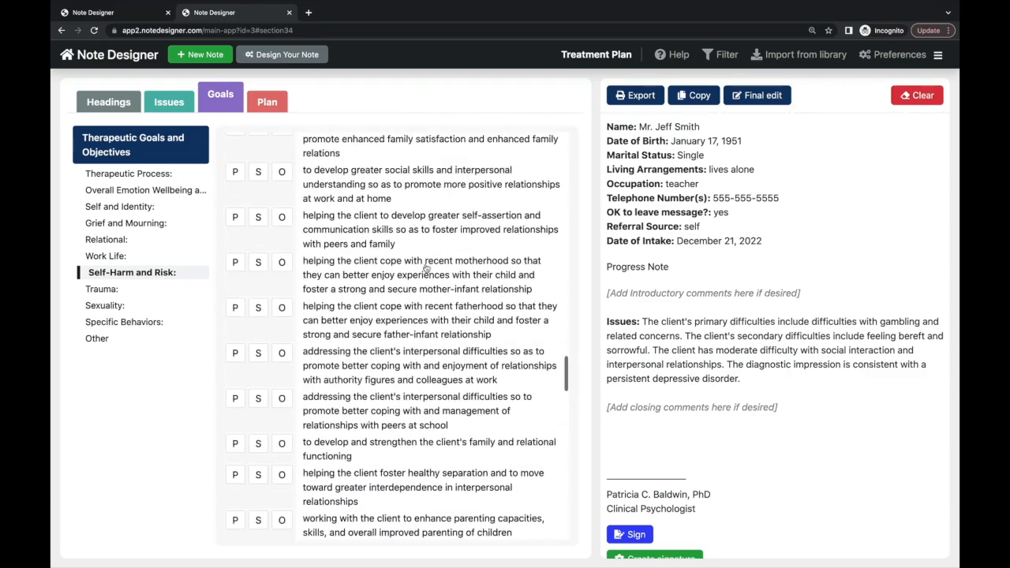
scroll(426, 270, "up", 10)
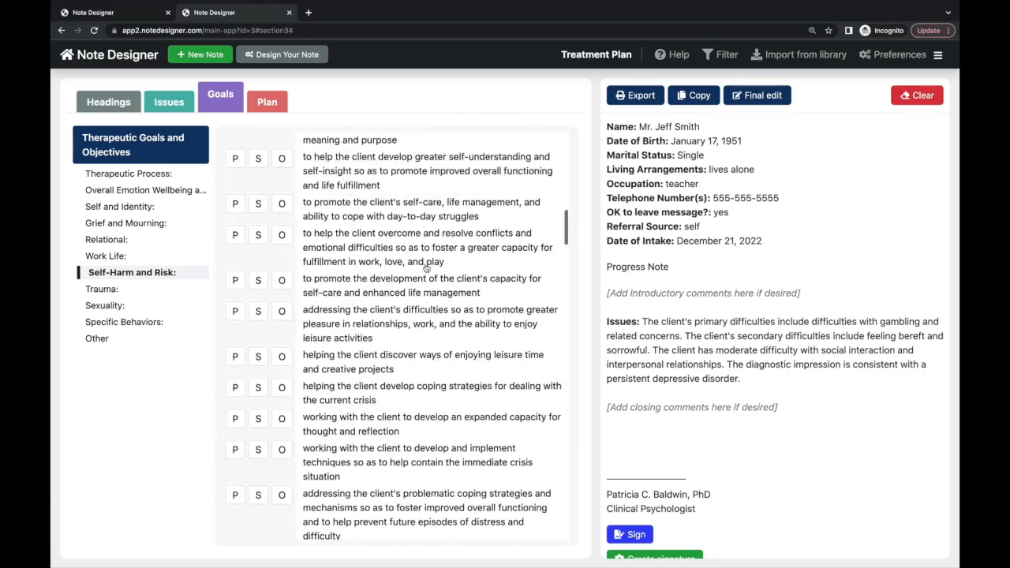
left_click(235, 199)
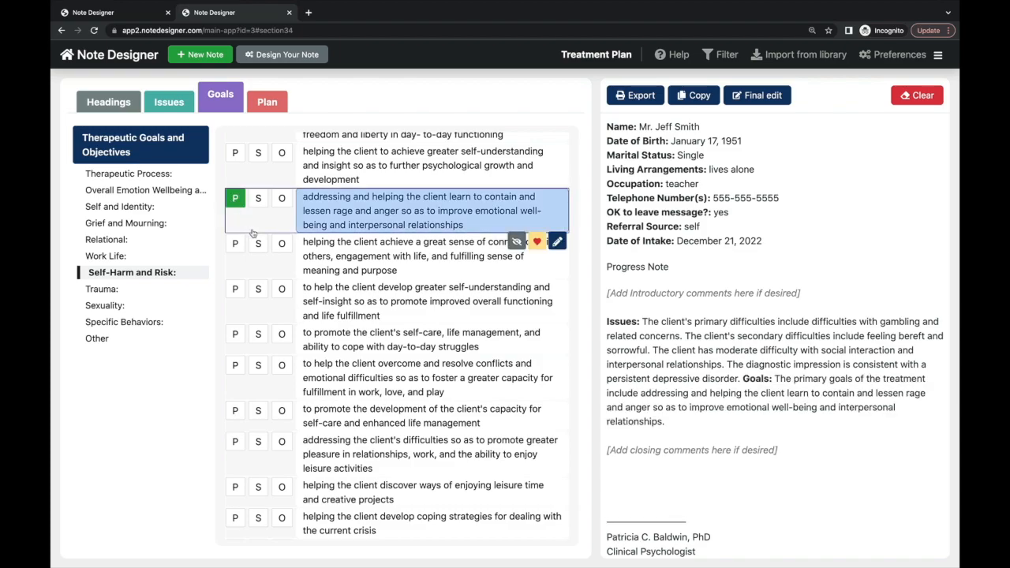
- Remove the rage-and-anger and sense-of-connection goals after briefly trying an identity-conflict objective
left_click(258, 245)
scroll(283, 376, "down", 5)
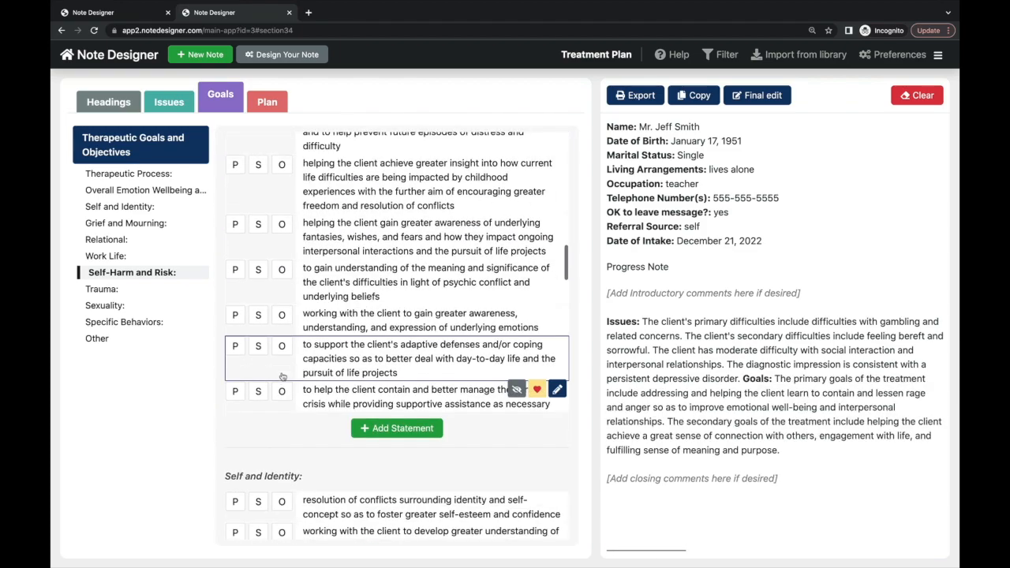
left_click(282, 503)
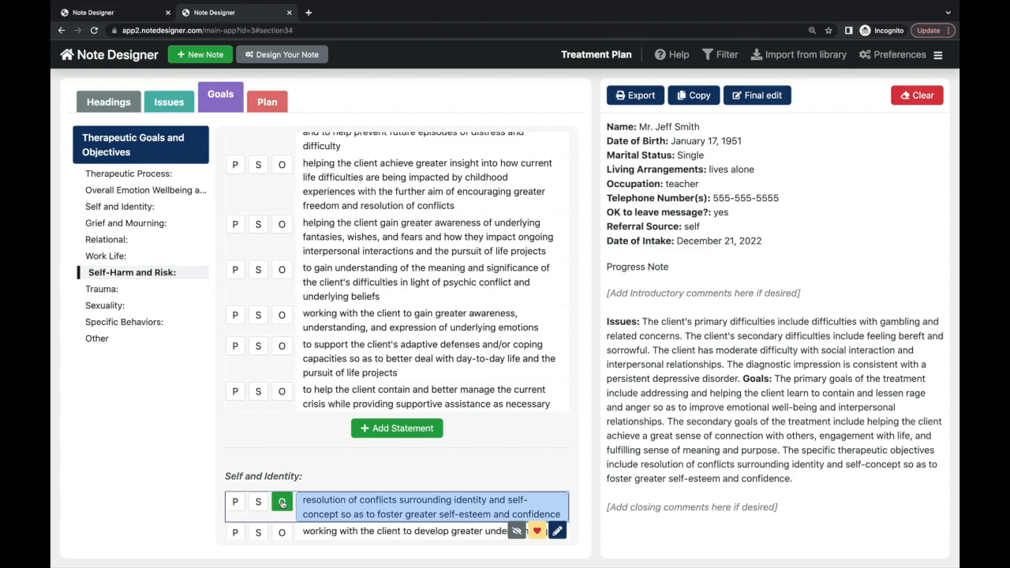
left_click(282, 502)
scroll(284, 350, "up", 2)
scroll(283, 349, "up", 8)
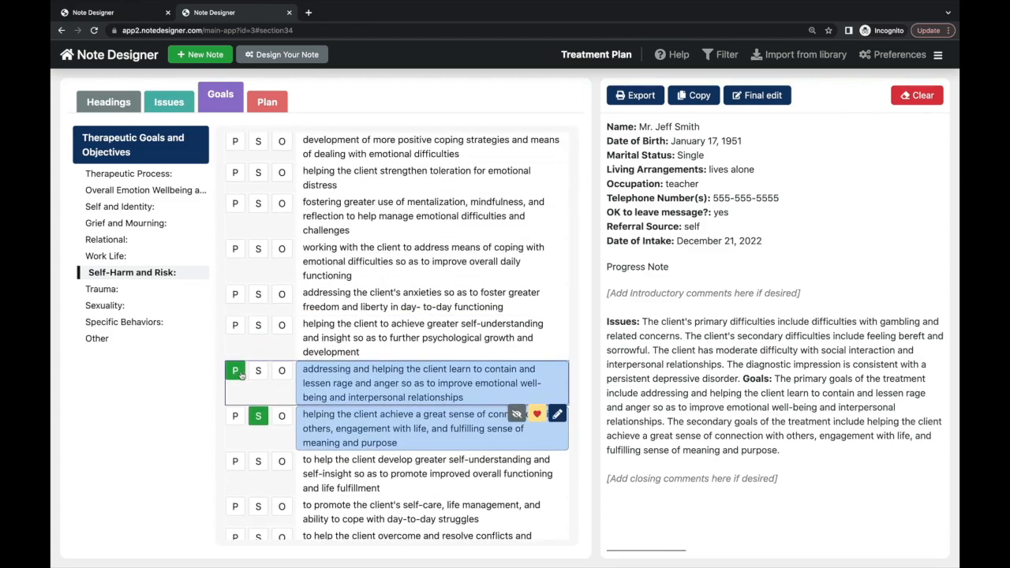
left_click(235, 371)
left_click(258, 416)
scroll(269, 308, "up", 4)
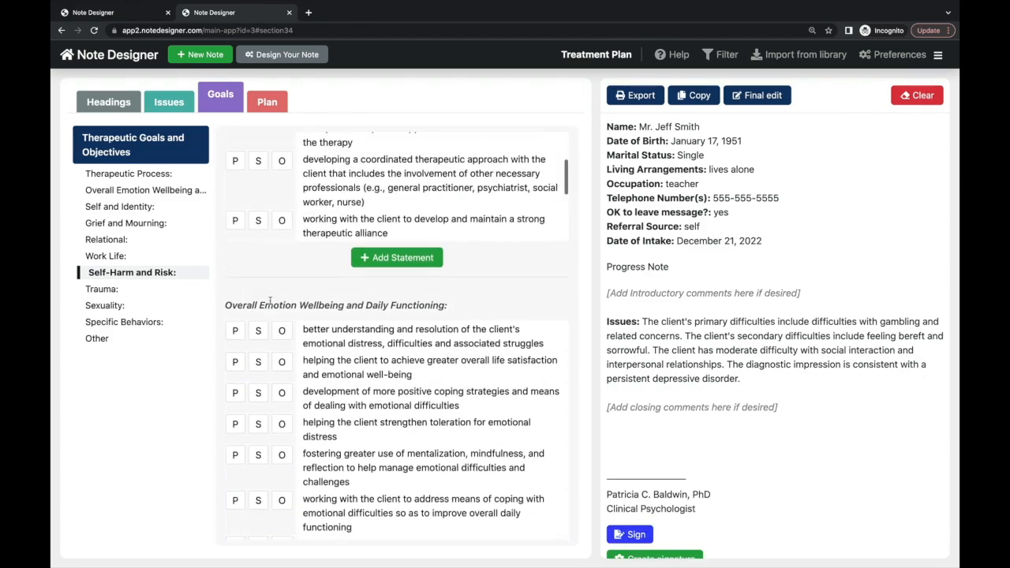
scroll(269, 303, "down", 2)
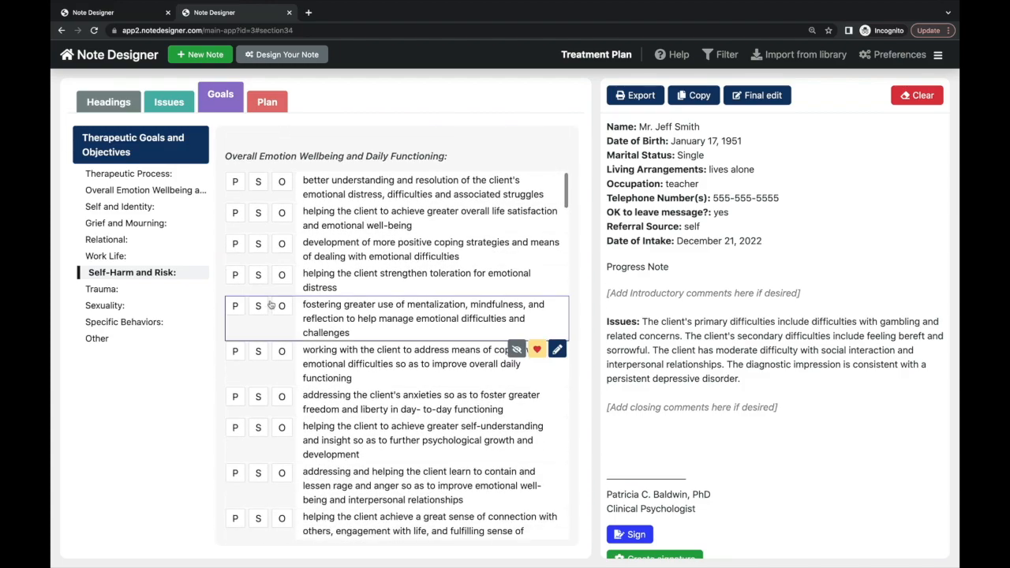
- Add the emotional well-being objective for overall life satisfaction, discarding the trial primary goals
left_click(283, 214)
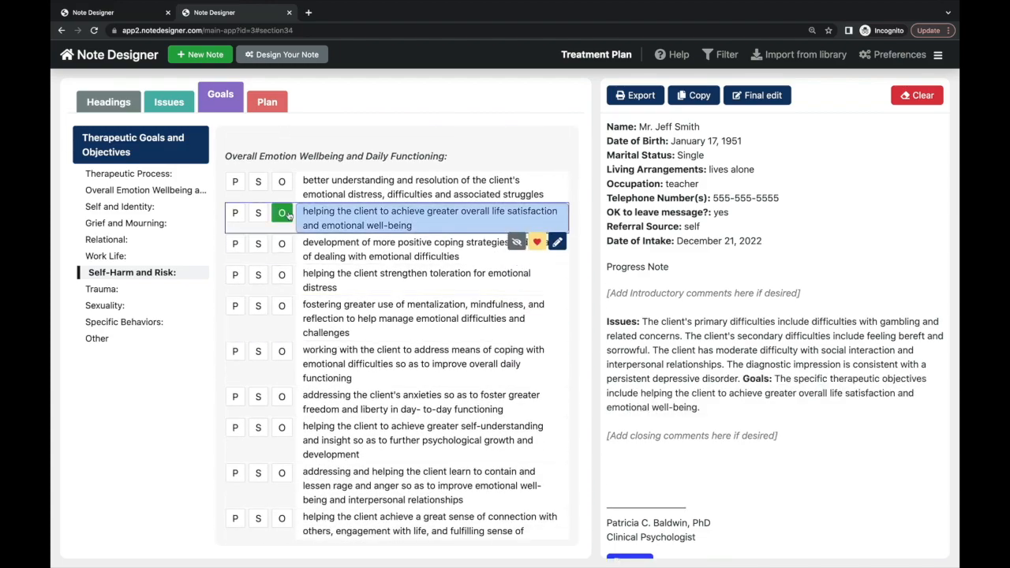
left_click(235, 276)
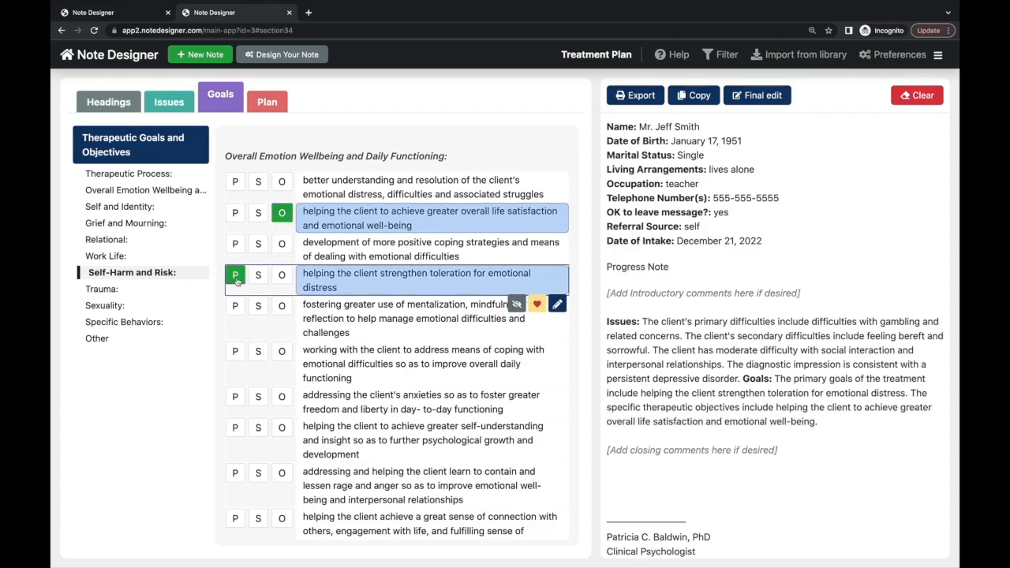
left_click(235, 307)
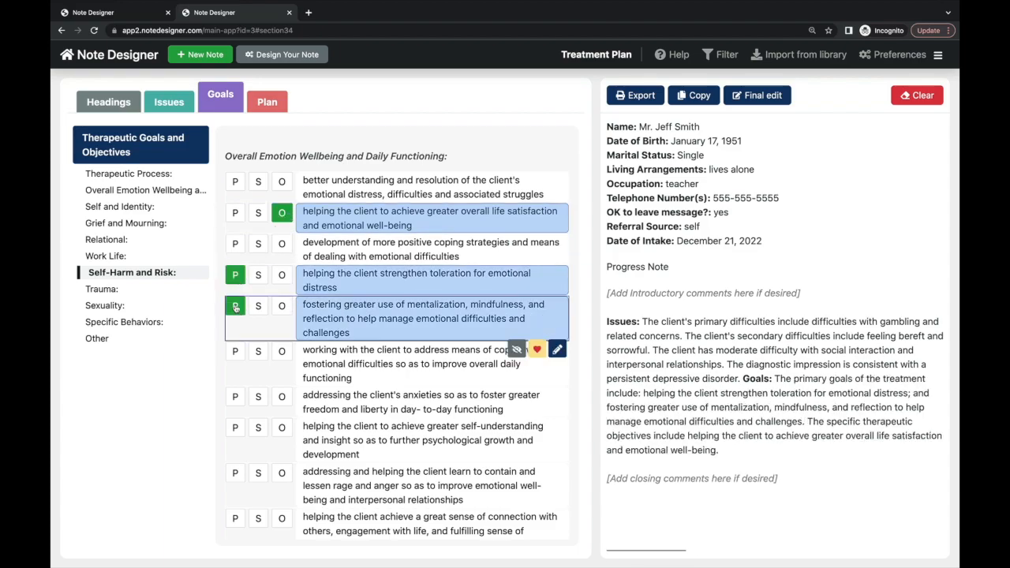
left_click(259, 350)
left_click(260, 351)
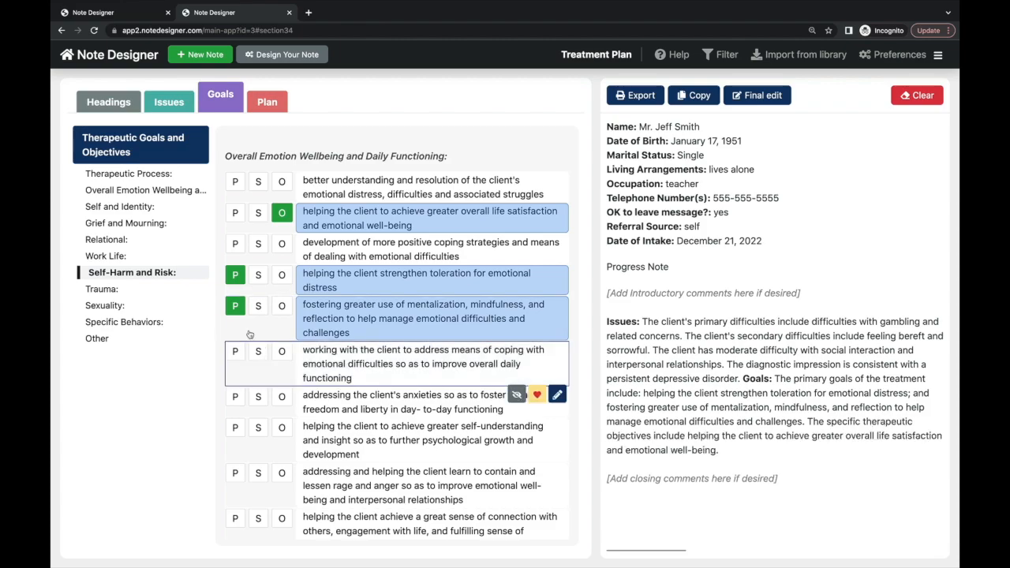
left_click(235, 307)
left_click(235, 275)
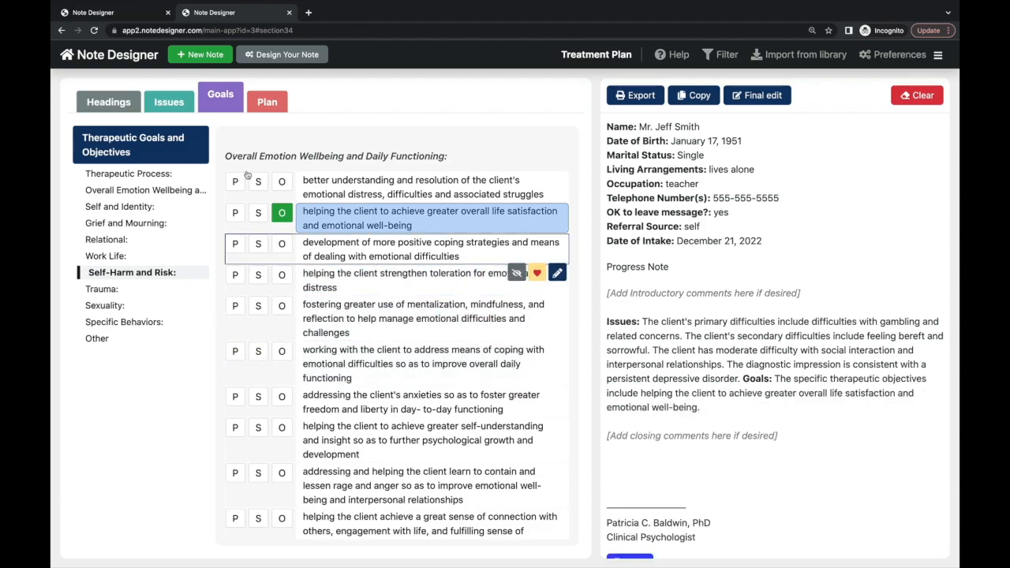
left_click(268, 105)
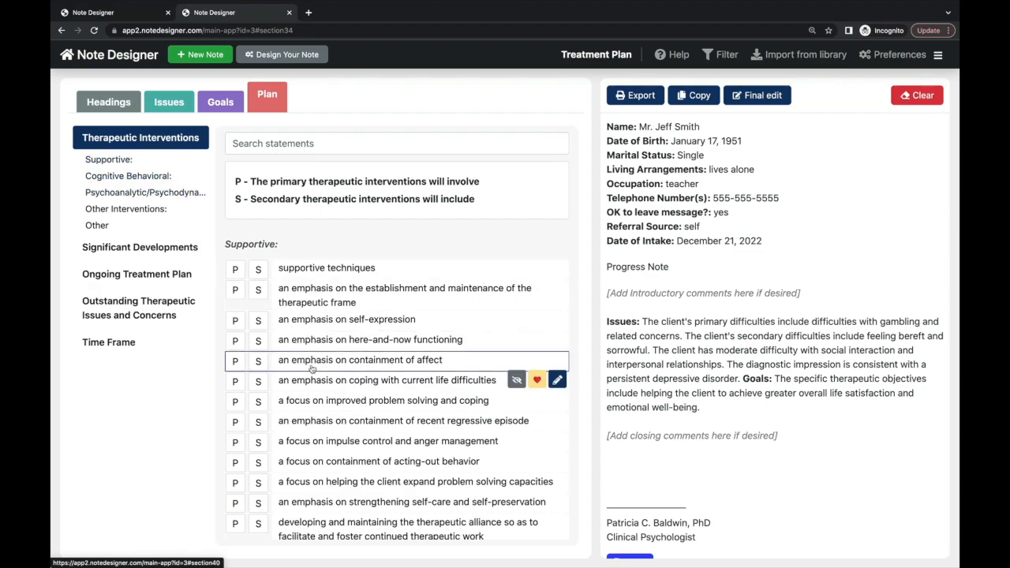
- Add here-and-now functioning as primary, plus core beliefs, relaxation and self-monitoring as secondary interventions
scroll(308, 363, "down", 3)
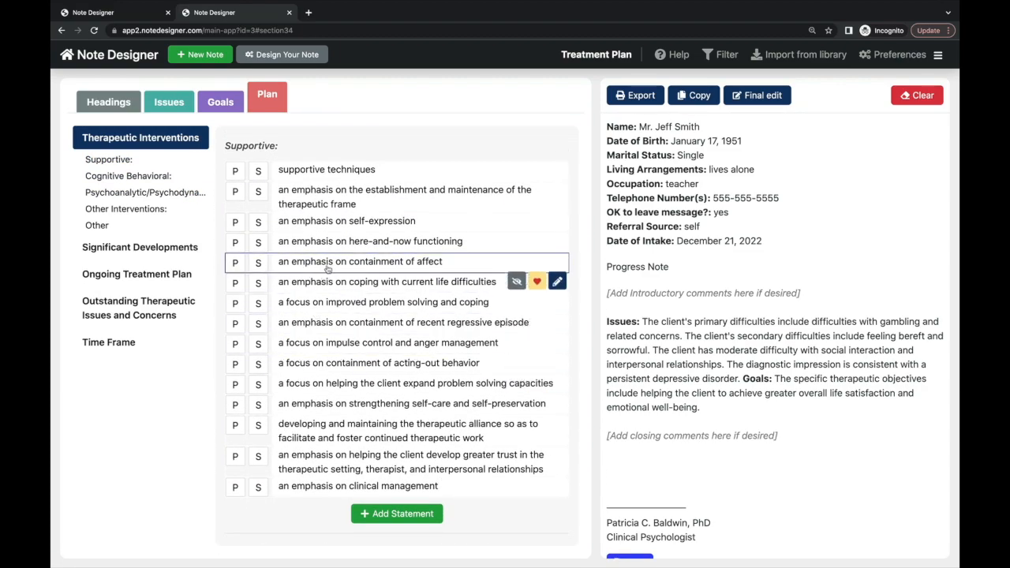
left_click(236, 243)
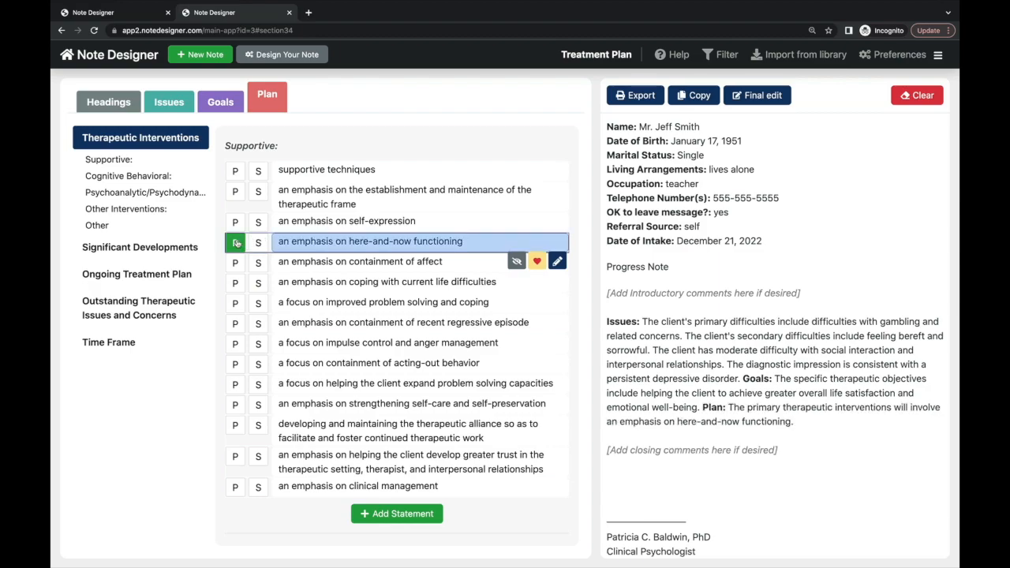
scroll(296, 410, "down", 5)
scroll(296, 412, "down", 4)
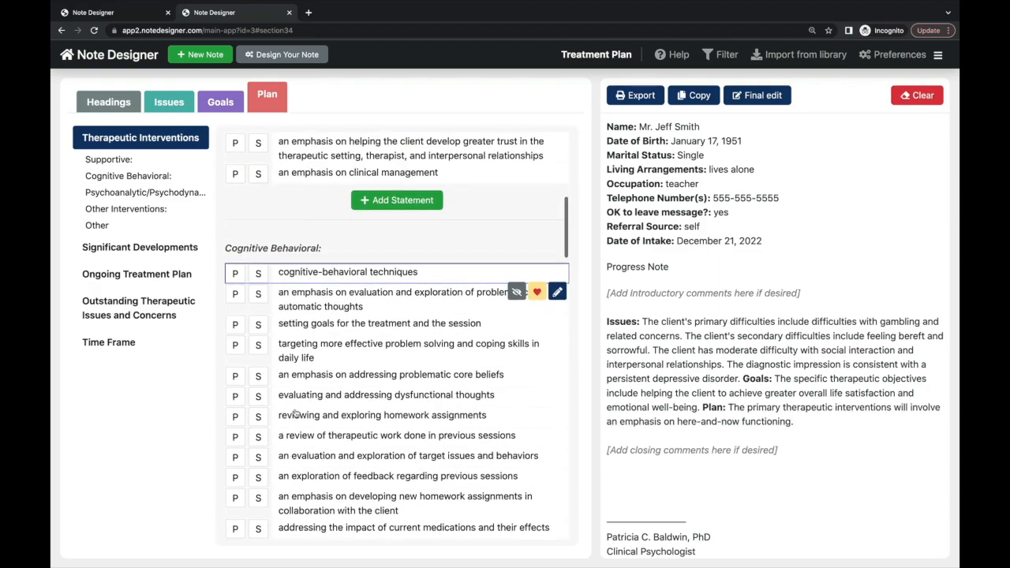
left_click(260, 377)
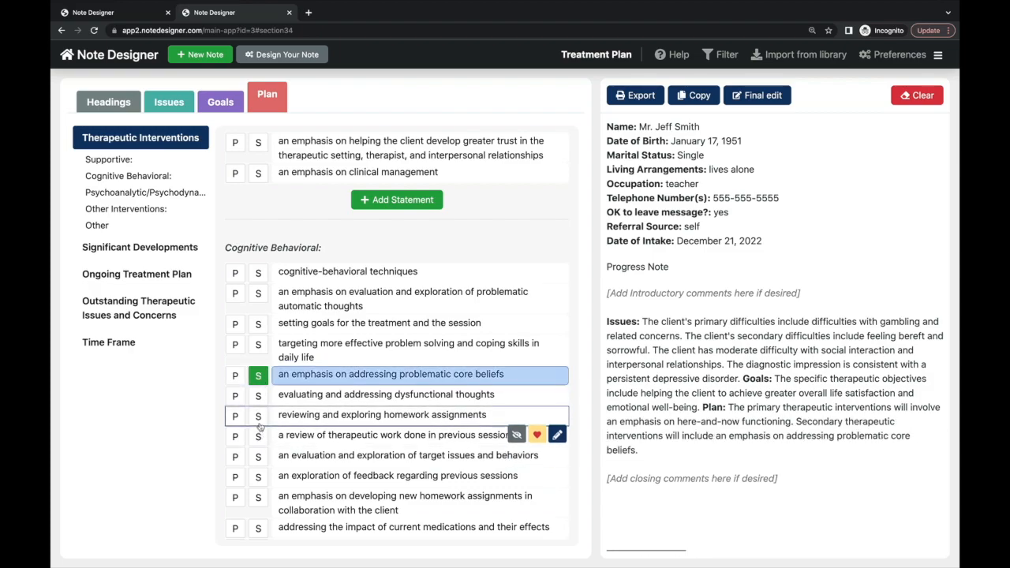
scroll(260, 439, "down", 10)
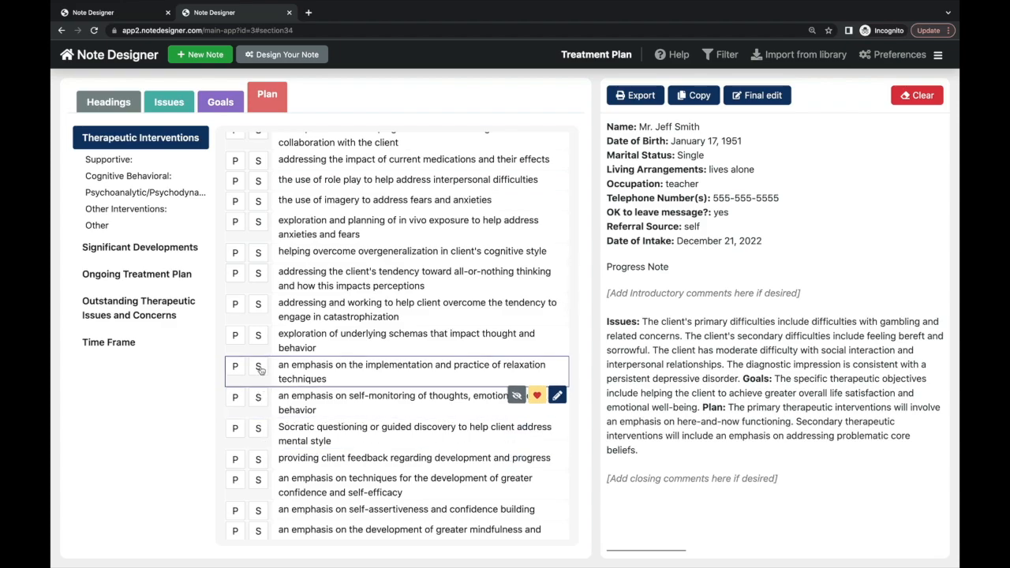
left_click(261, 370)
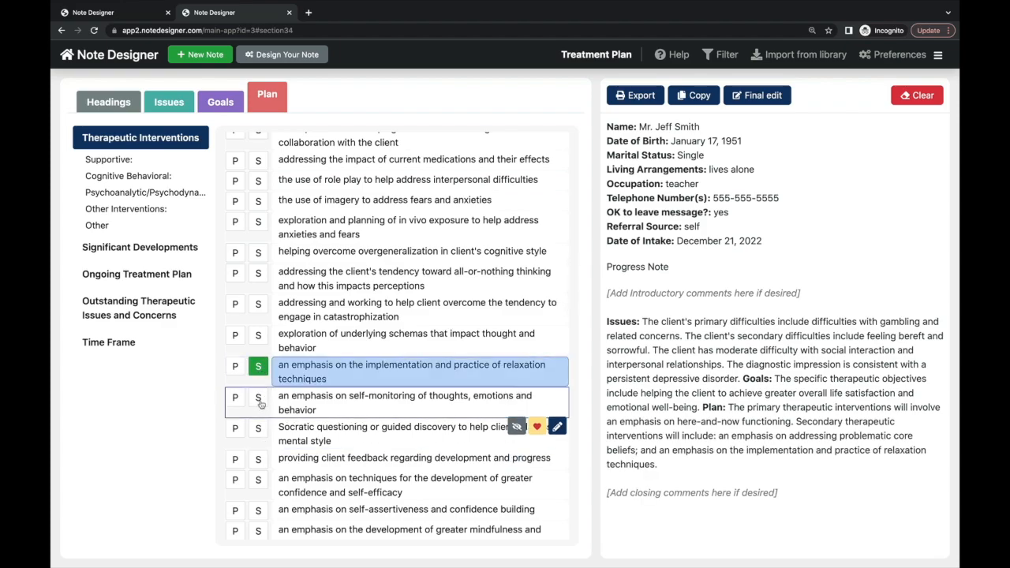
left_click(259, 398)
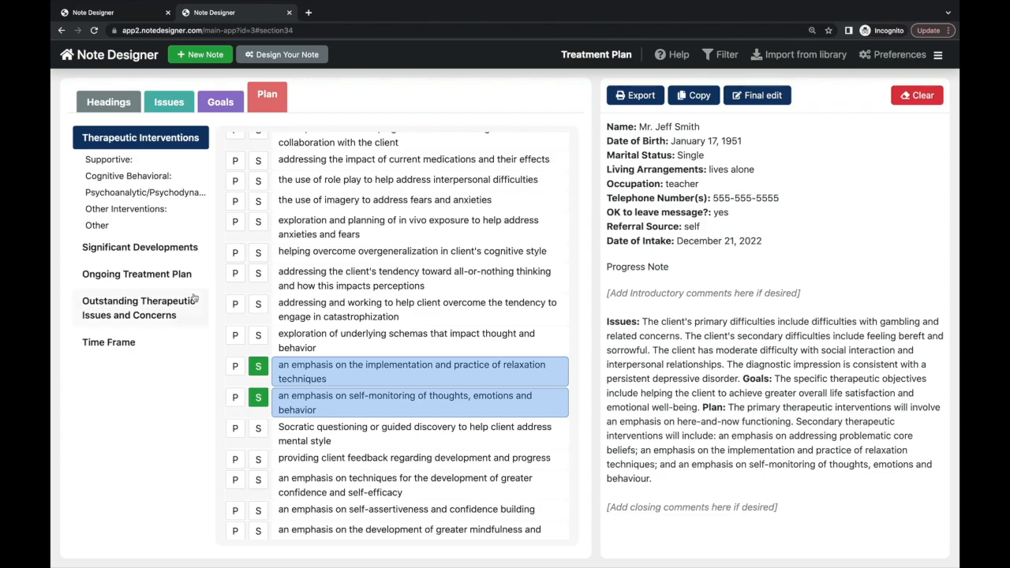
- Add discussion of drug cessation plans as a primary intervention from Other Interventions
left_click(141, 159)
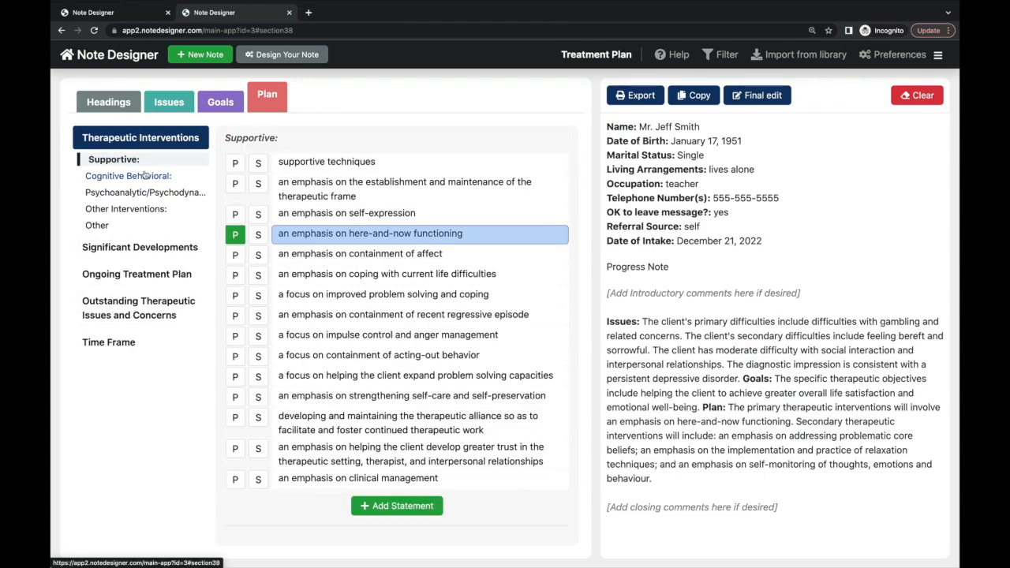
left_click(144, 175)
left_click(150, 192)
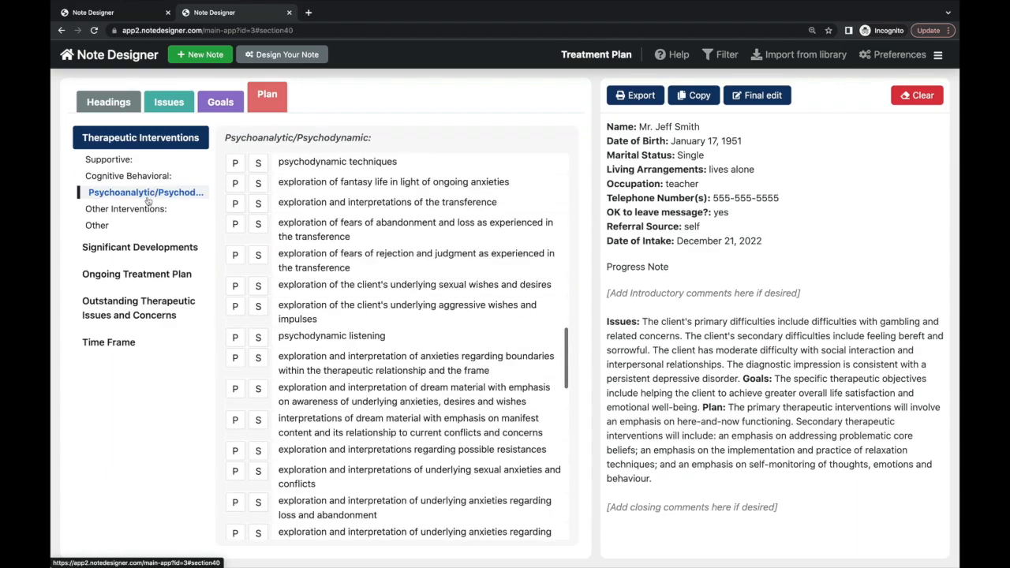
left_click(147, 207)
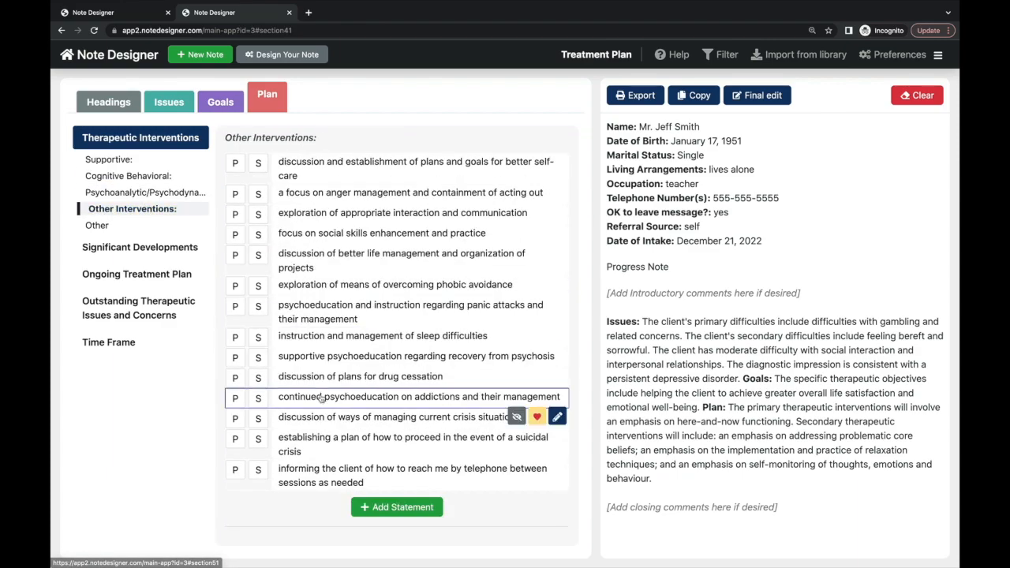
left_click(235, 378)
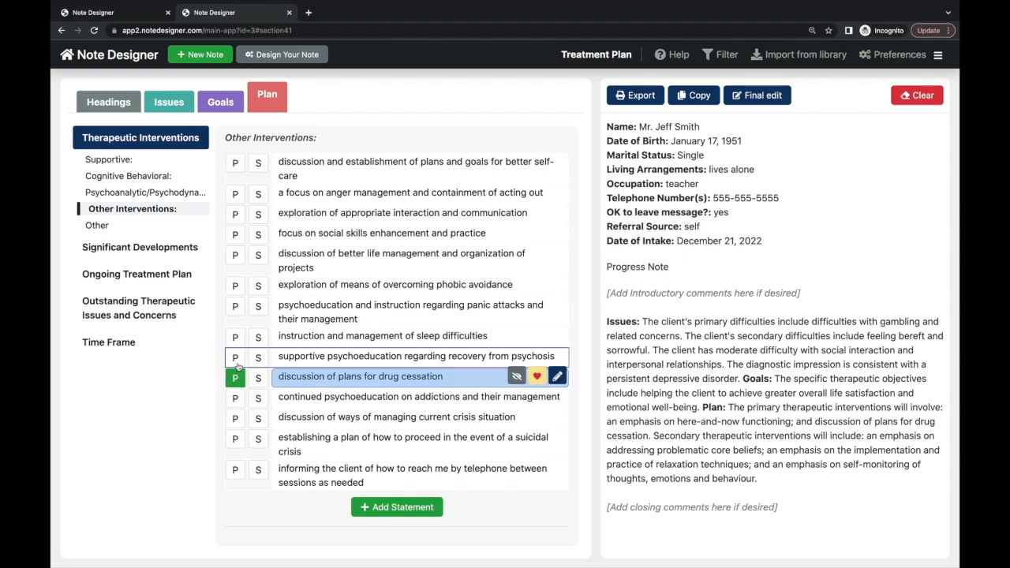
left_click(160, 251)
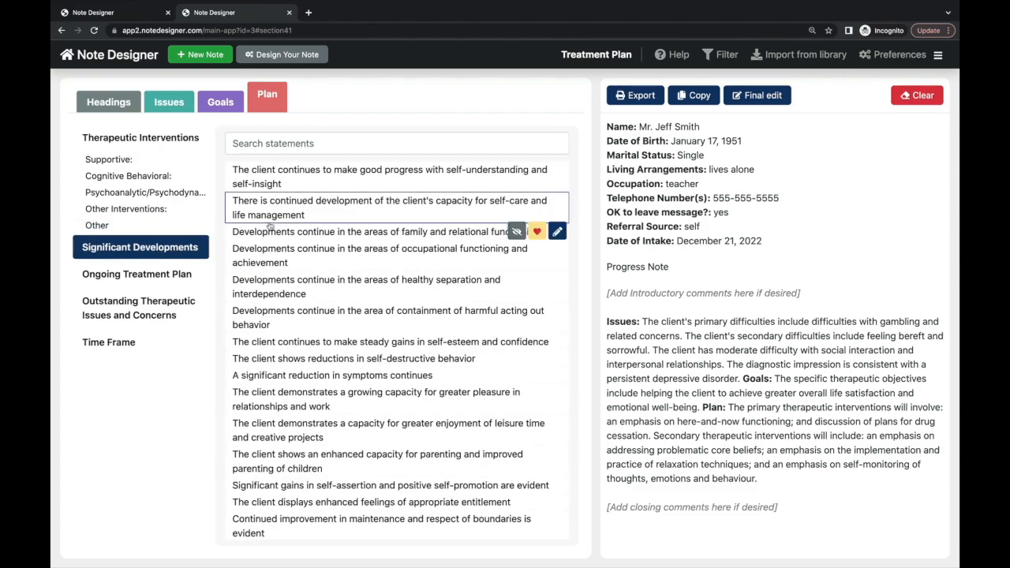
- Add steady self-esteem gains, maintaining self-care and good treatment evolution statements to the Plan
left_click(282, 344)
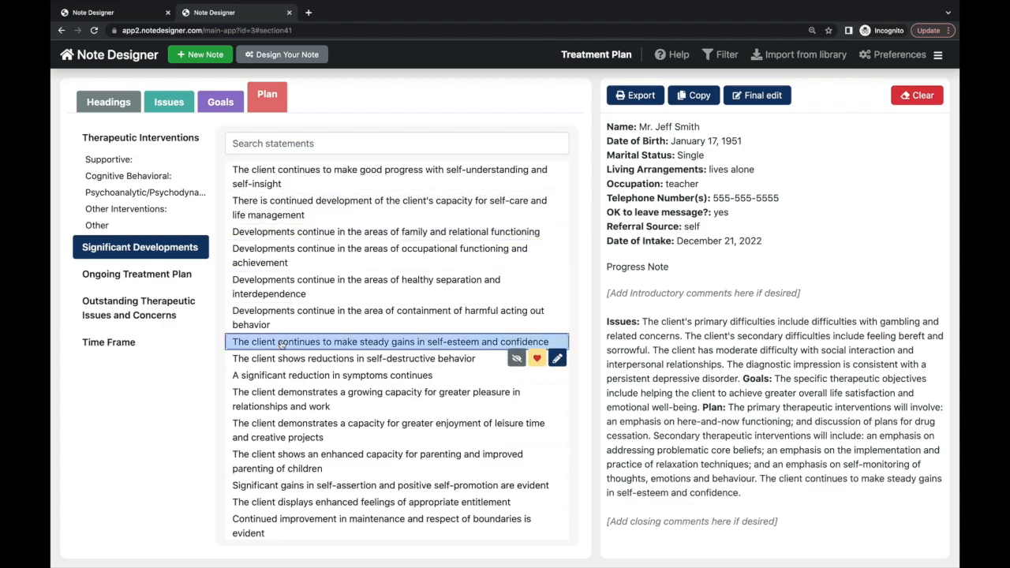
left_click(163, 277)
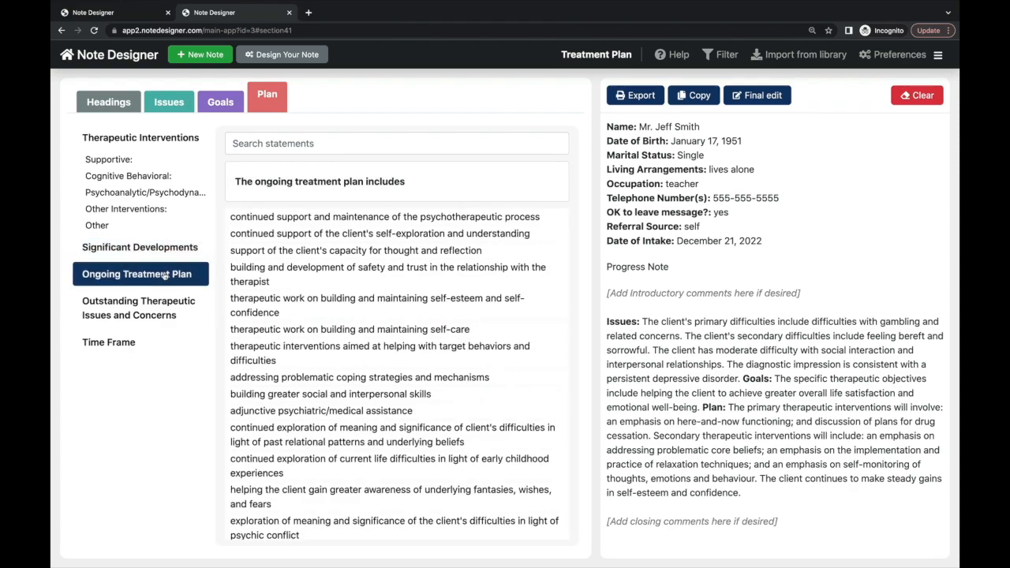
left_click(269, 332)
left_click(159, 307)
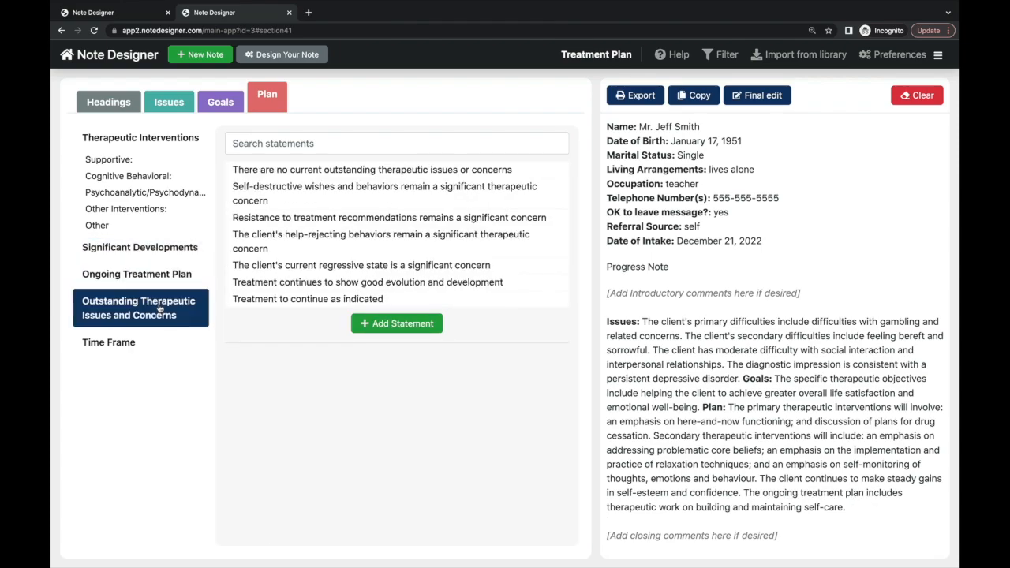
left_click(256, 285)
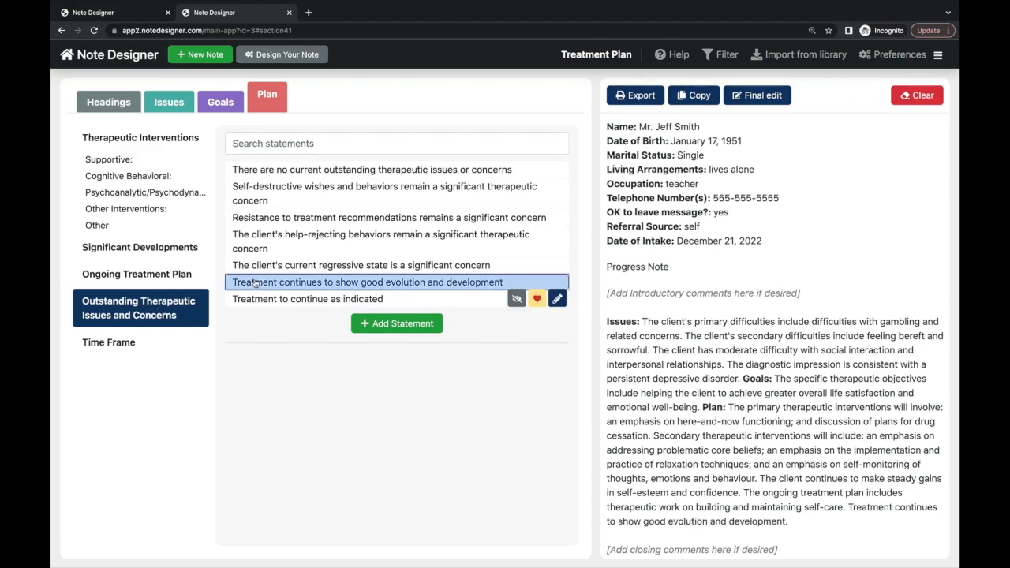
left_click(140, 344)
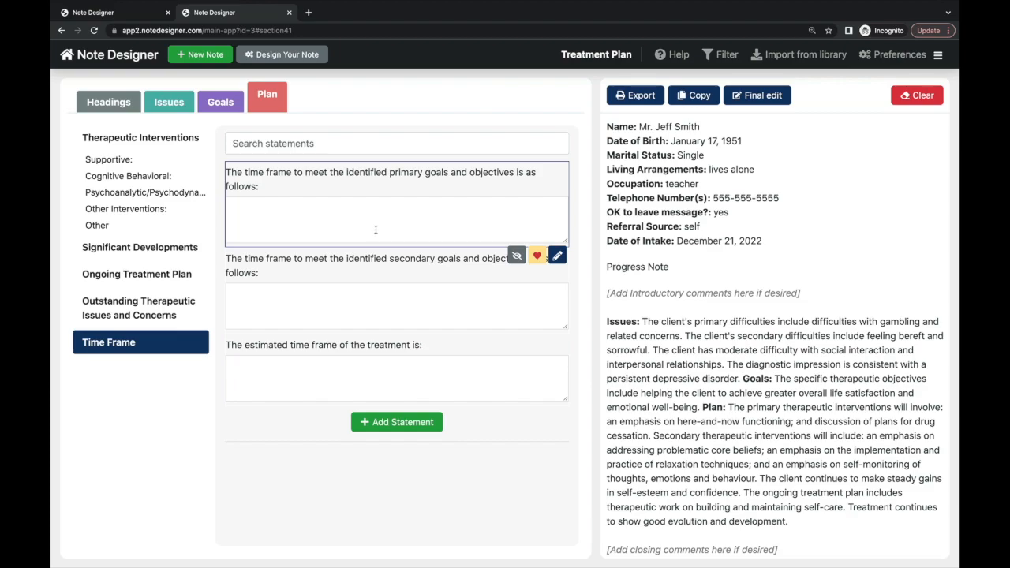
- Check the note's signature, then review the one-page Treatment Plan PDF in Export
scroll(734, 344, "down", 3)
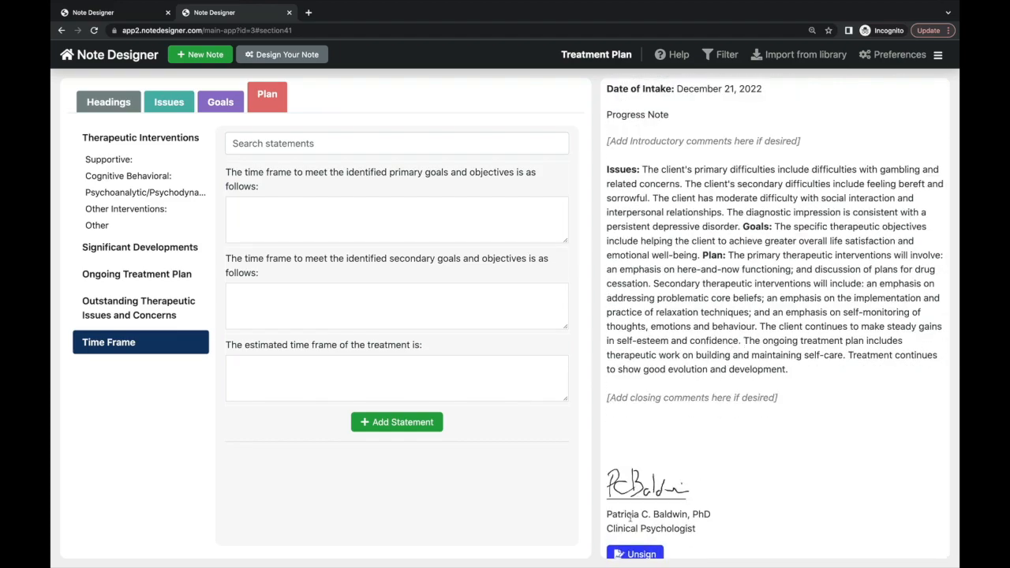
scroll(671, 415, "down", 1)
scroll(670, 412, "up", 5)
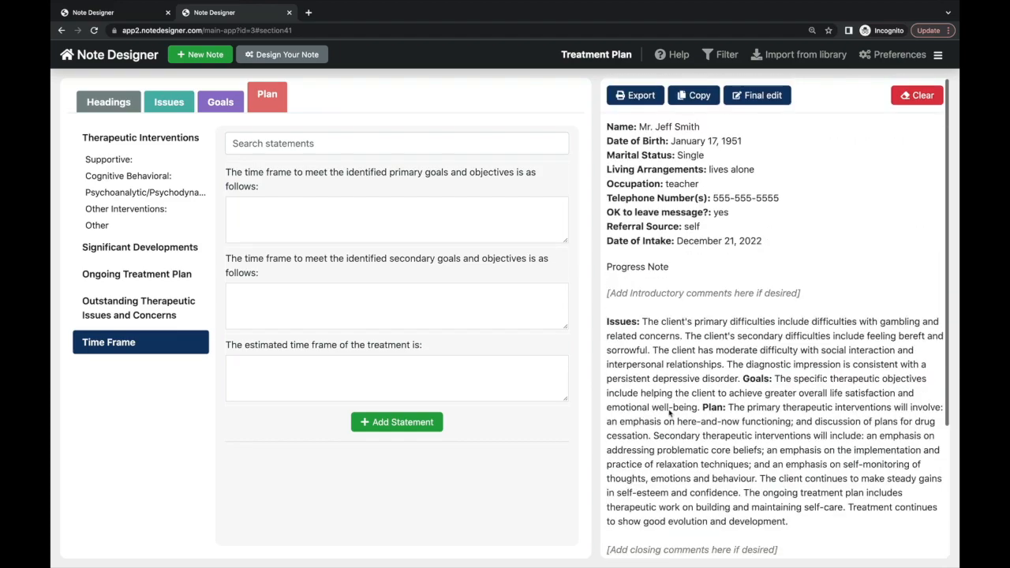
left_click(641, 95)
scroll(614, 279, "down", 4)
scroll(615, 280, "up", 2)
scroll(615, 279, "up", 3)
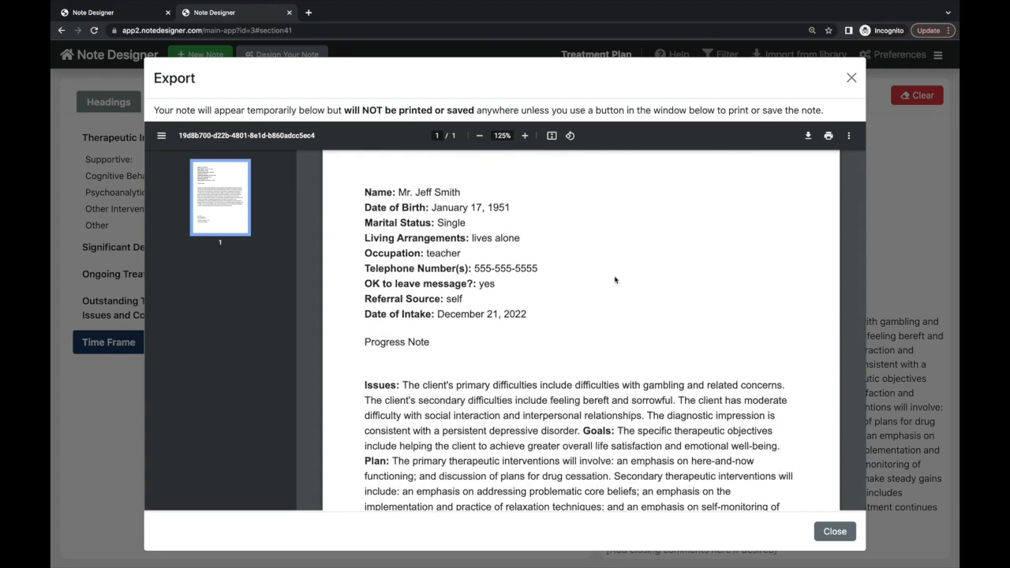